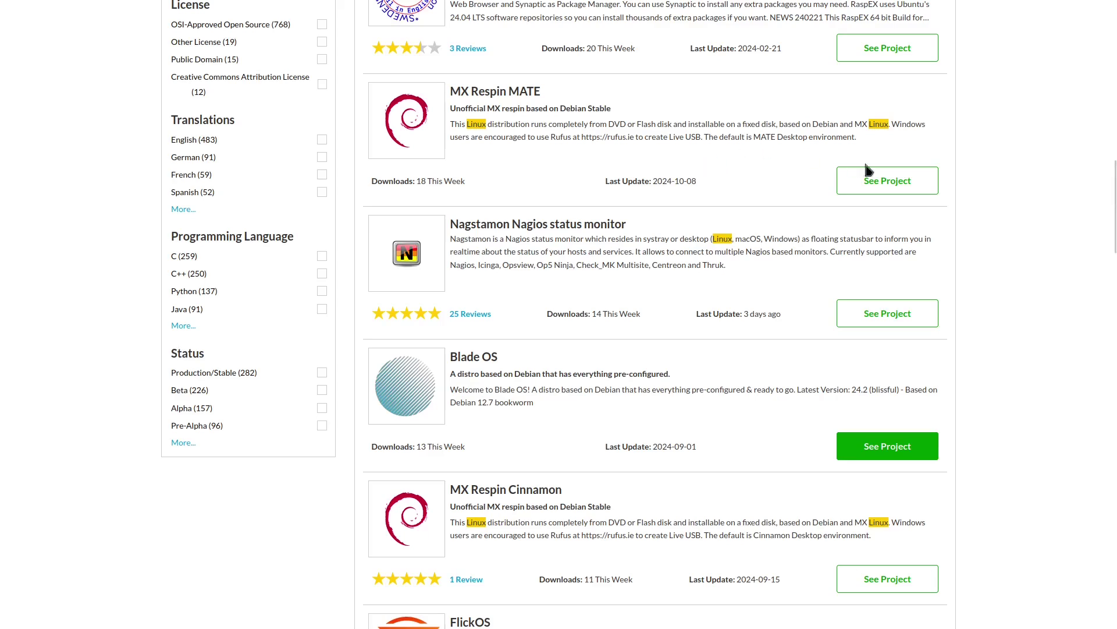
# Scroll through the SourceForge search results and choose See Project on the Blade OS entry
pyautogui.scroll(-8, 703, 200)
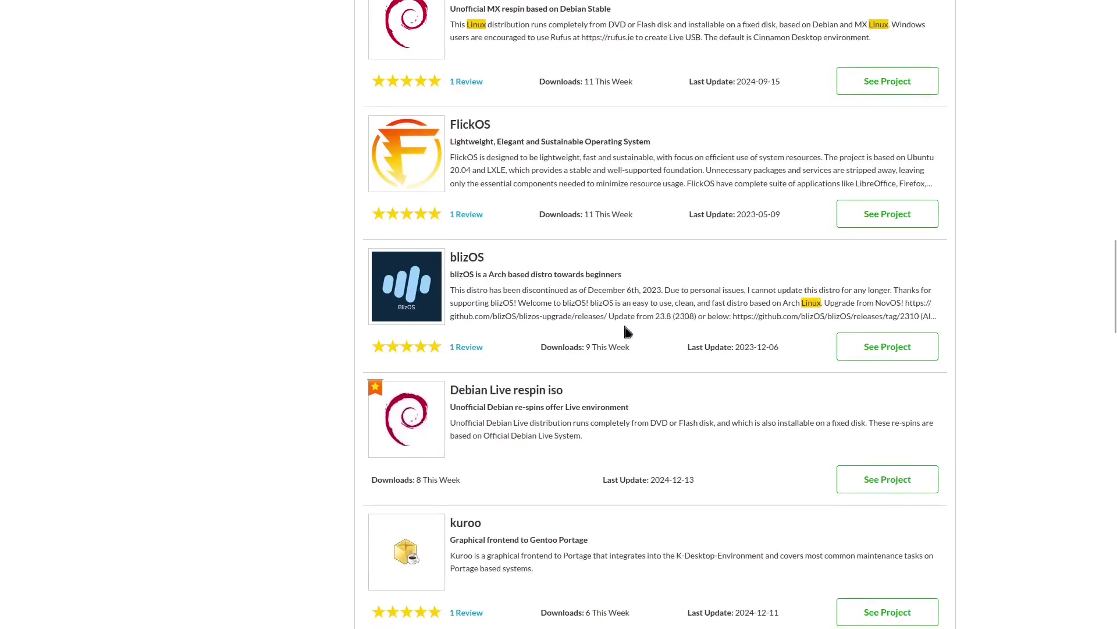
pyautogui.scroll(2, 581, 317)
pyautogui.scroll(1, 578, 319)
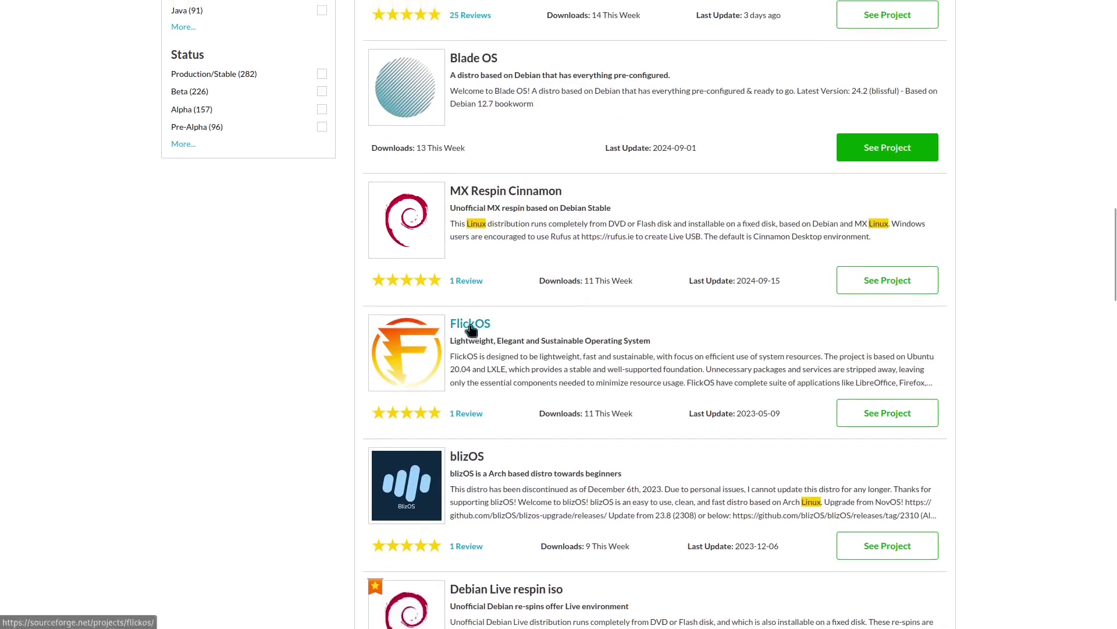
pyautogui.scroll(5, 674, 353)
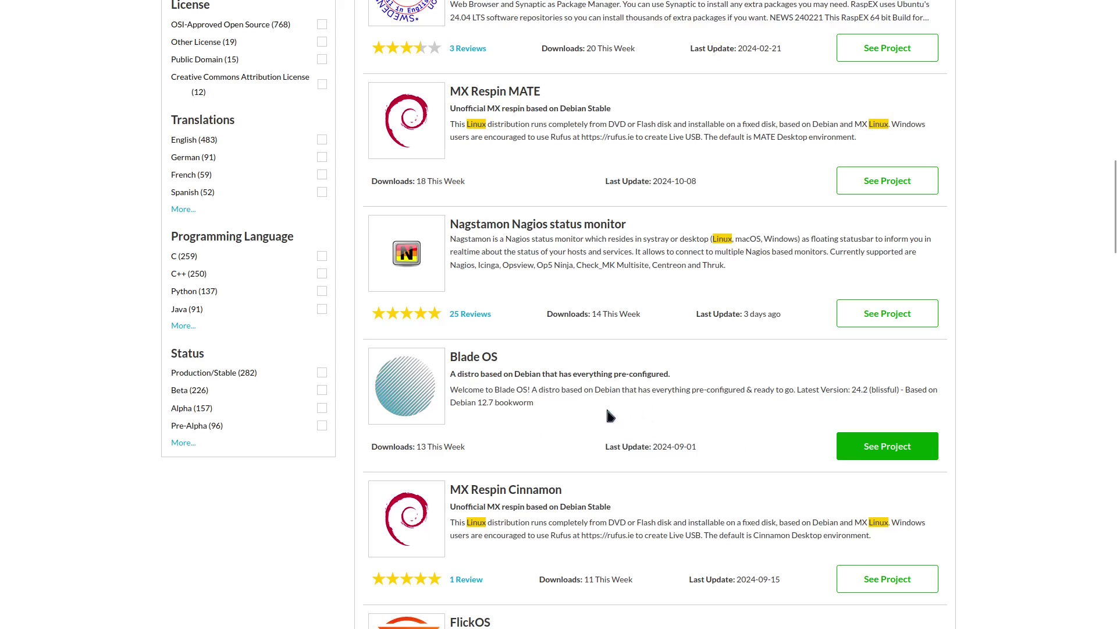
pyautogui.click(874, 451)
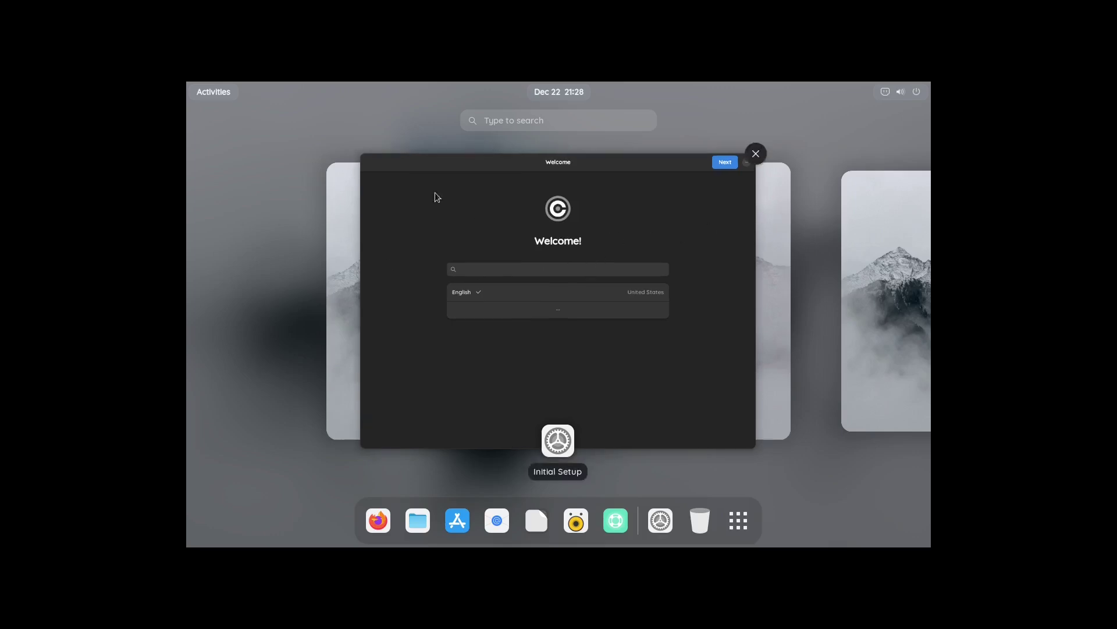
# Bring the setup window forward, view more language choices and continue past Welcome
pyautogui.click(390, 215)
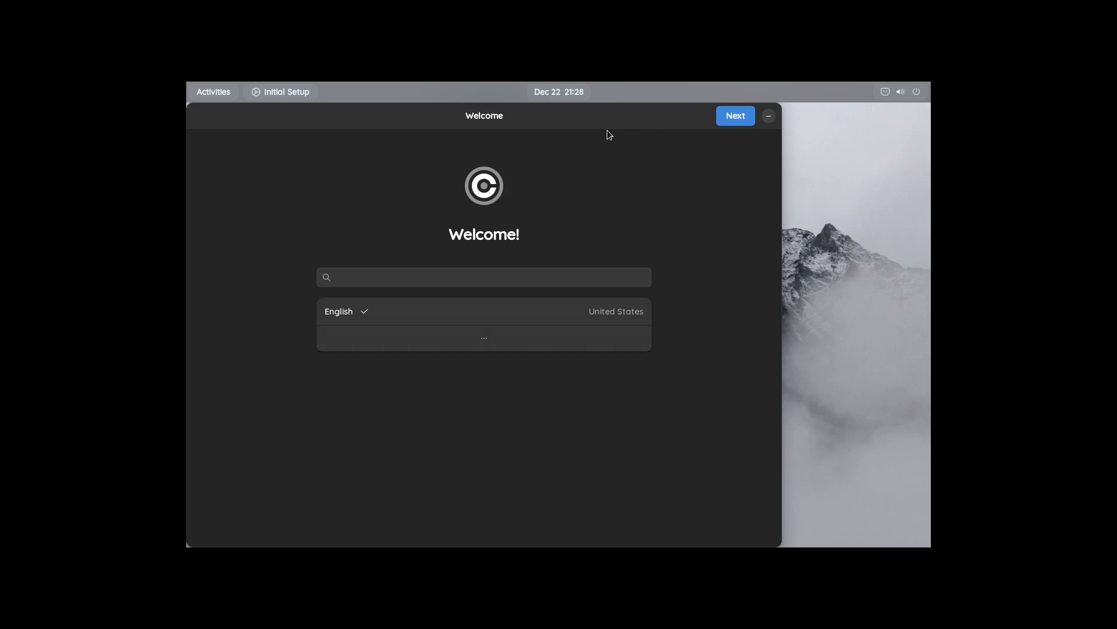
pyautogui.moveTo(593, 121); pyautogui.dragTo(658, 105)
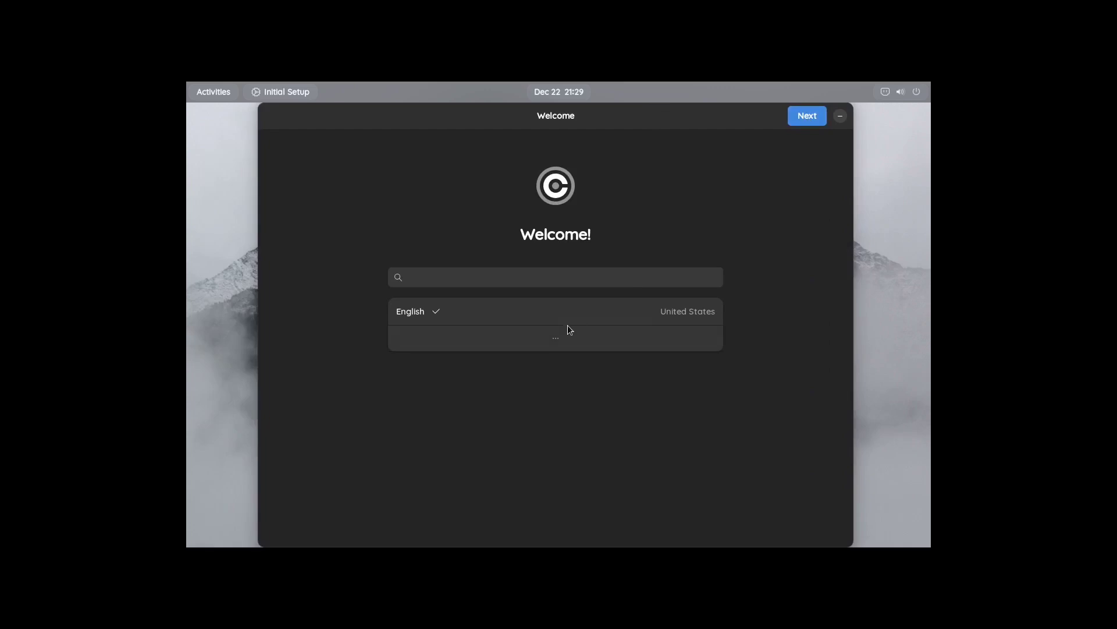
pyautogui.click(556, 346)
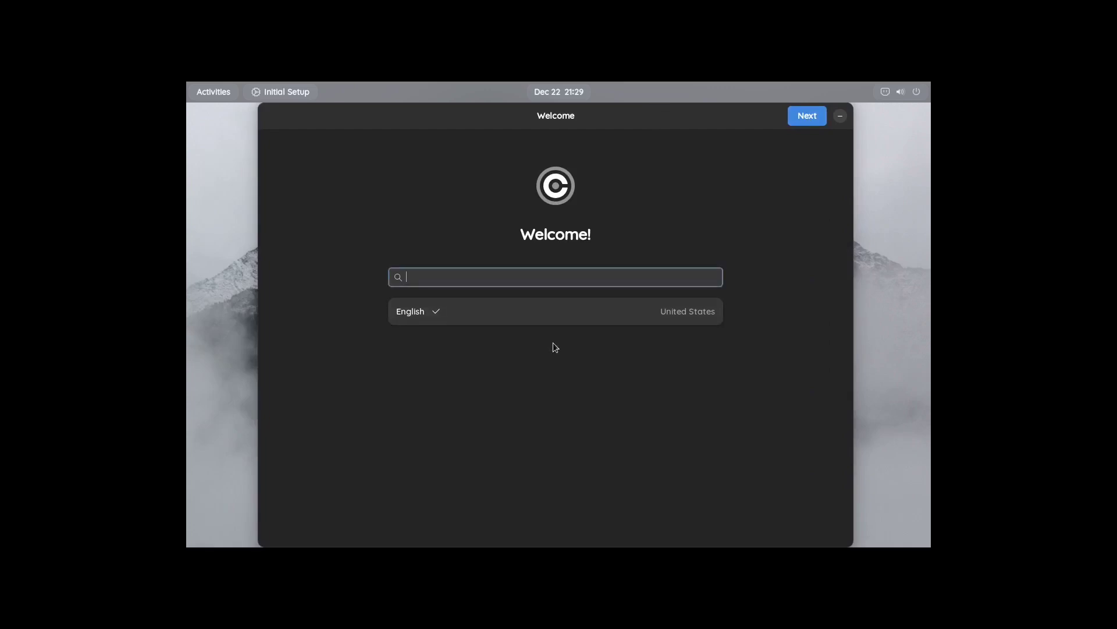
pyautogui.click(807, 116)
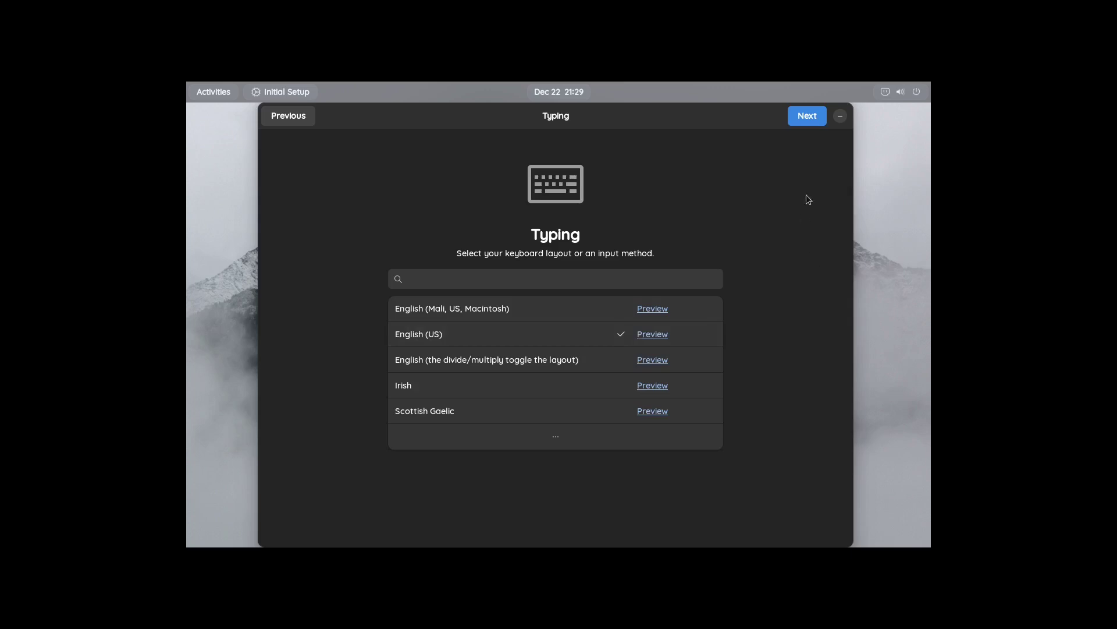
# Pass Typing, turn off Location Services, skip online accounts and start Blade OS 24.2
pyautogui.click(804, 117)
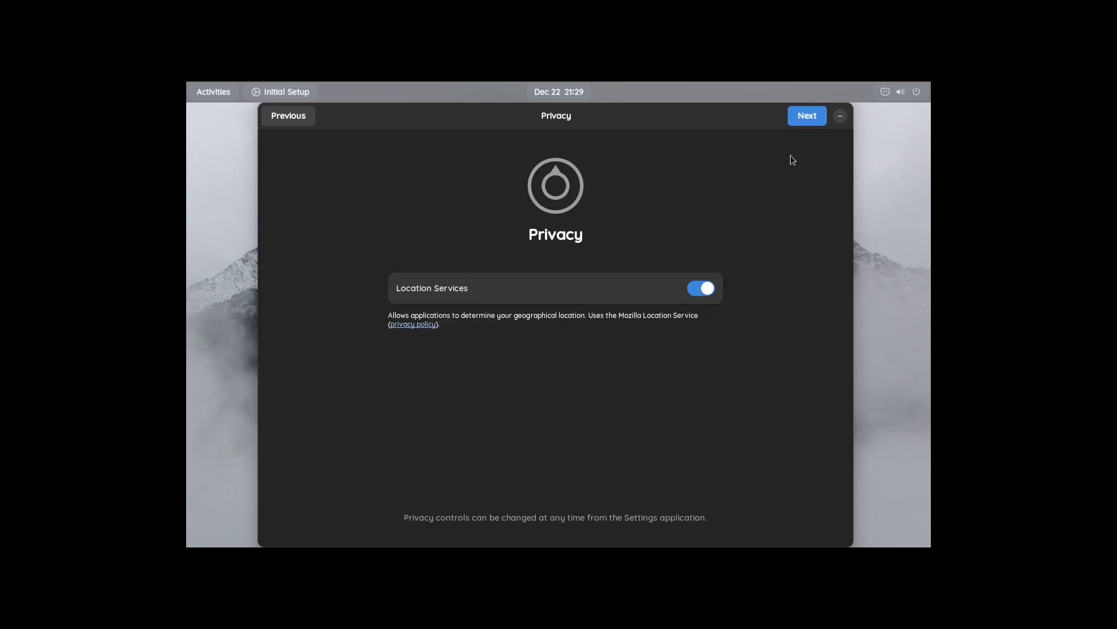
pyautogui.click(697, 290)
pyautogui.click(808, 116)
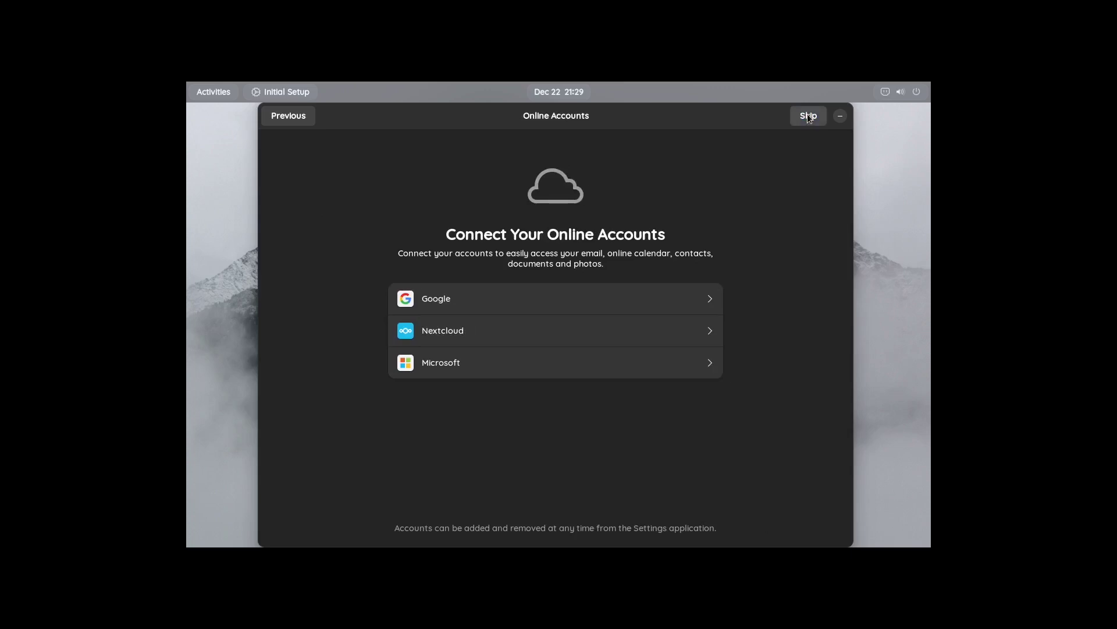
pyautogui.click(809, 116)
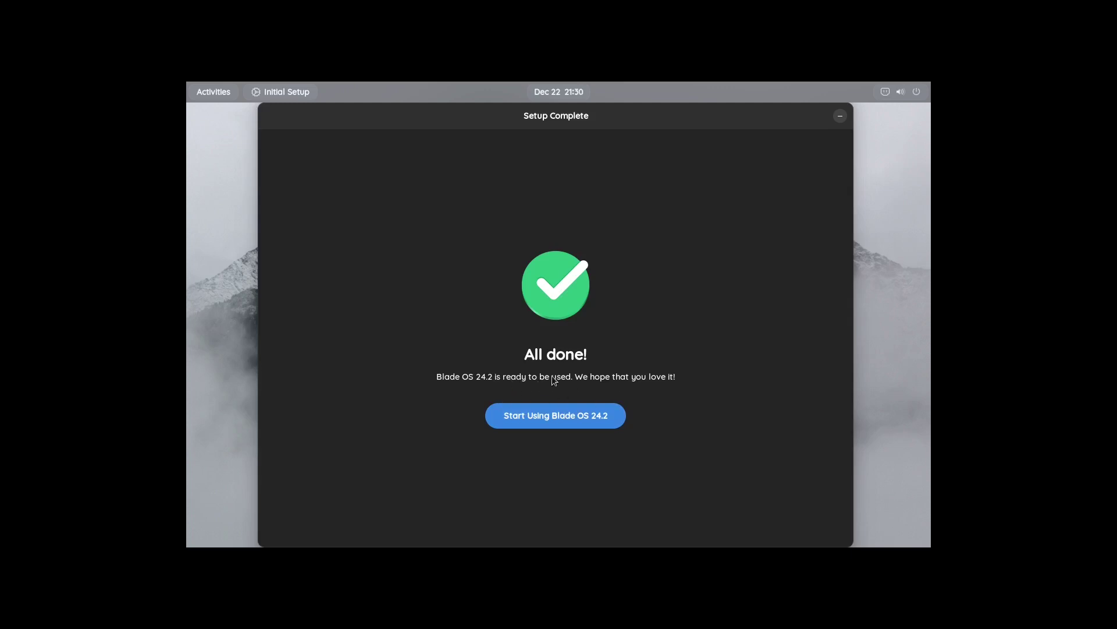
pyautogui.click(538, 418)
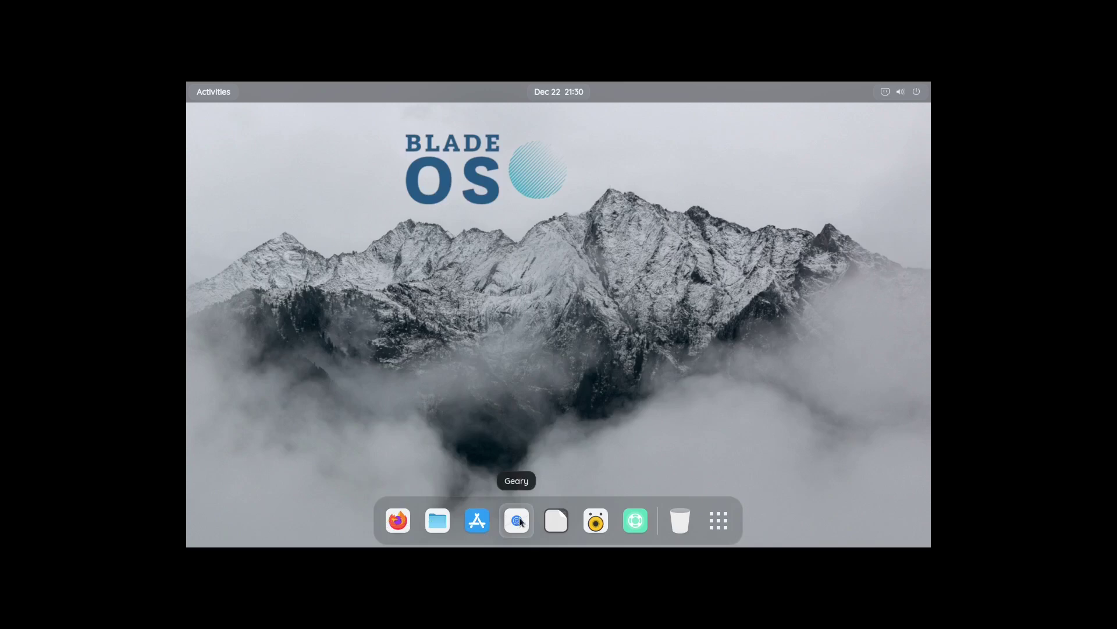
# Open the application grid and launch the Install Blade tile
pyautogui.click(721, 520)
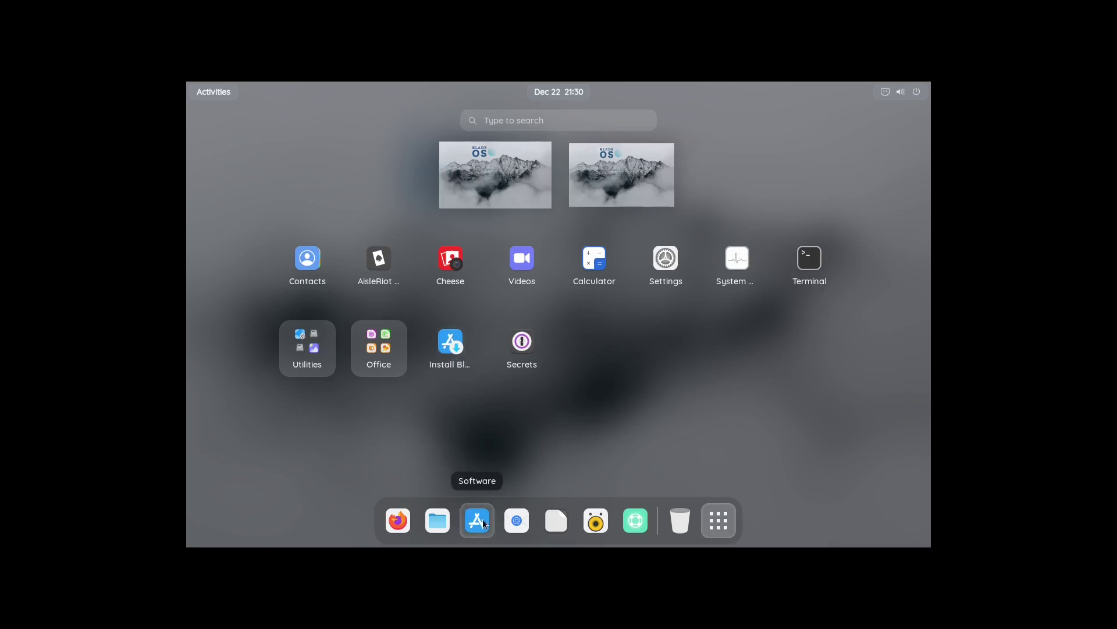
pyautogui.click(450, 343)
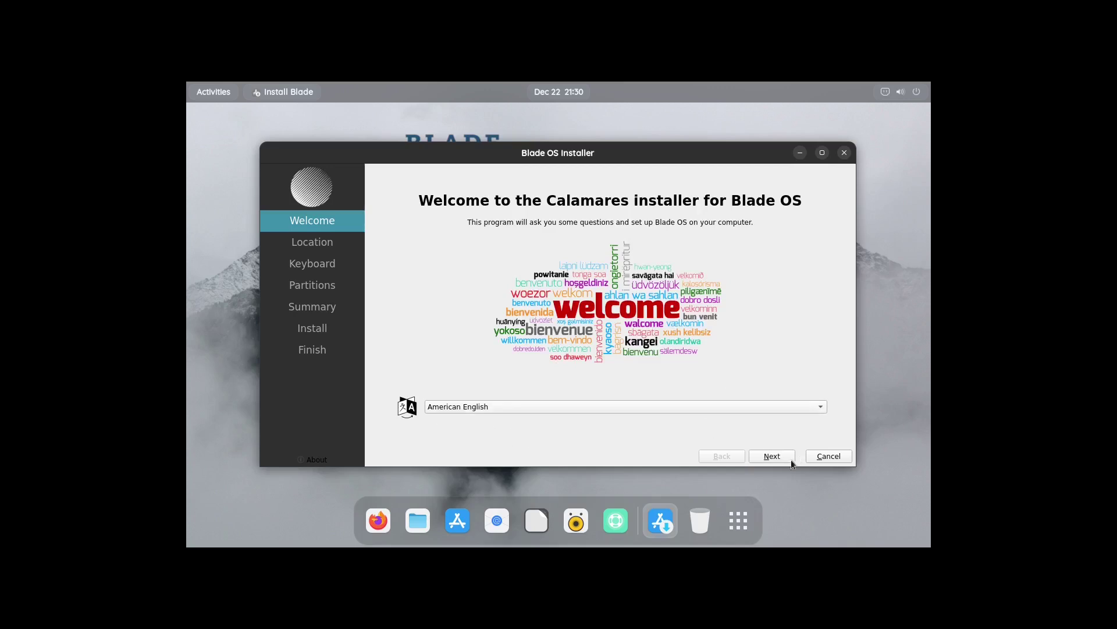
# Set the installer timezone to Los Angeles and continue past the keyboard settings
pyautogui.click(771, 456)
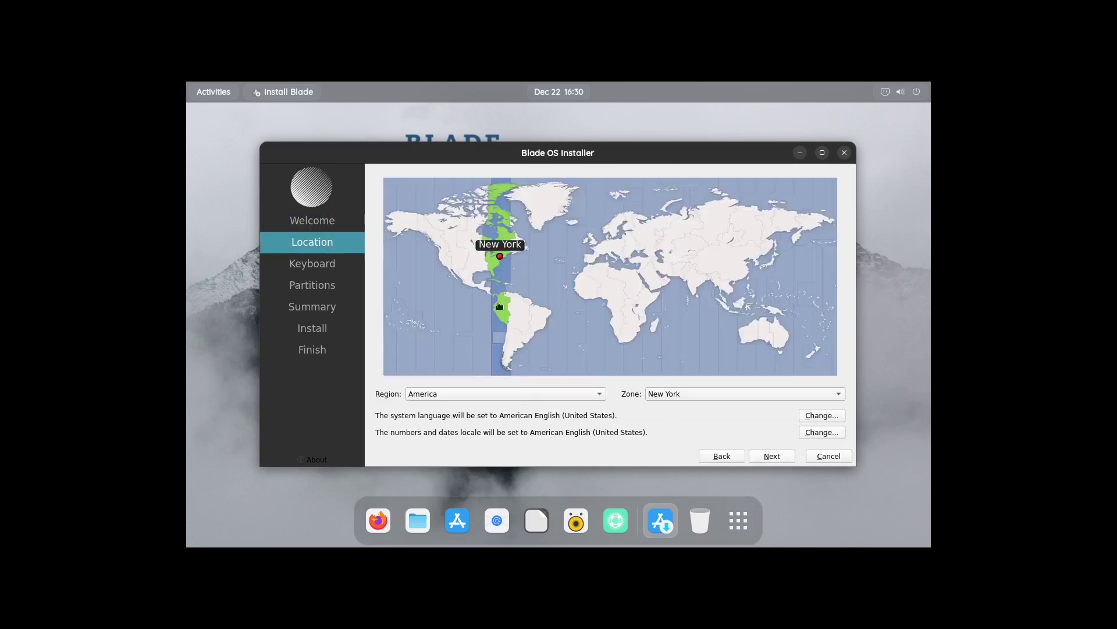
pyautogui.click(444, 266)
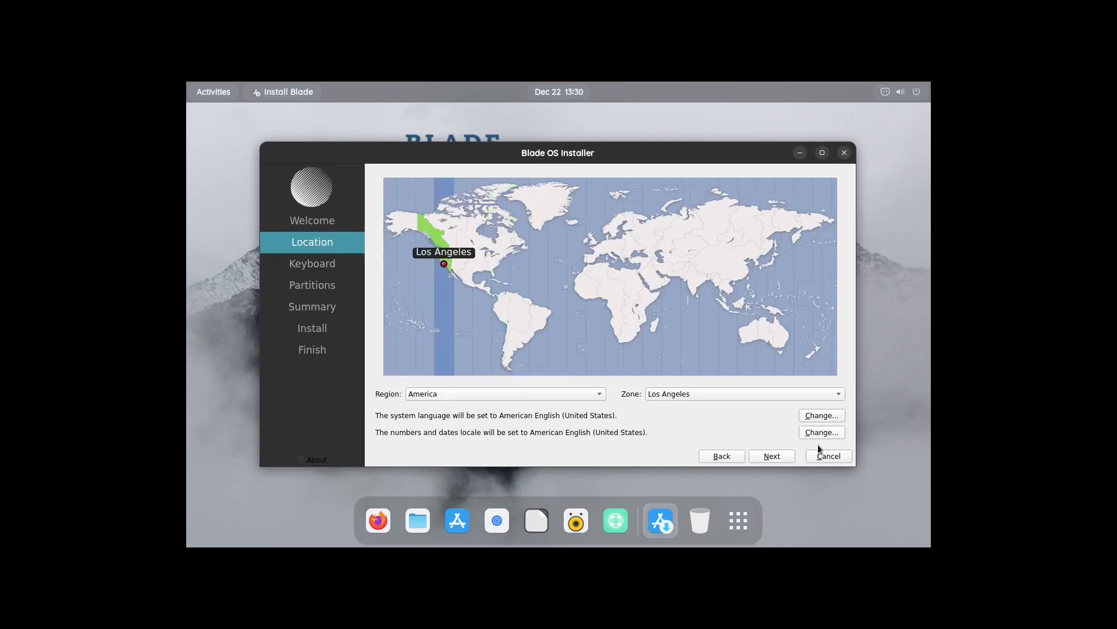
pyautogui.click(768, 455)
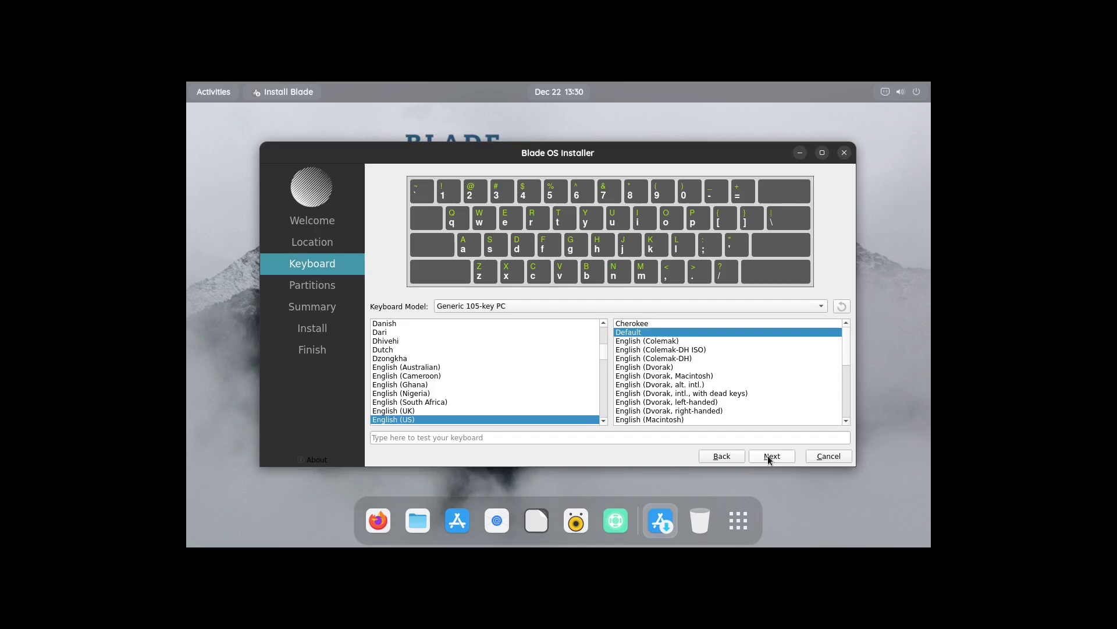
pyautogui.click(768, 457)
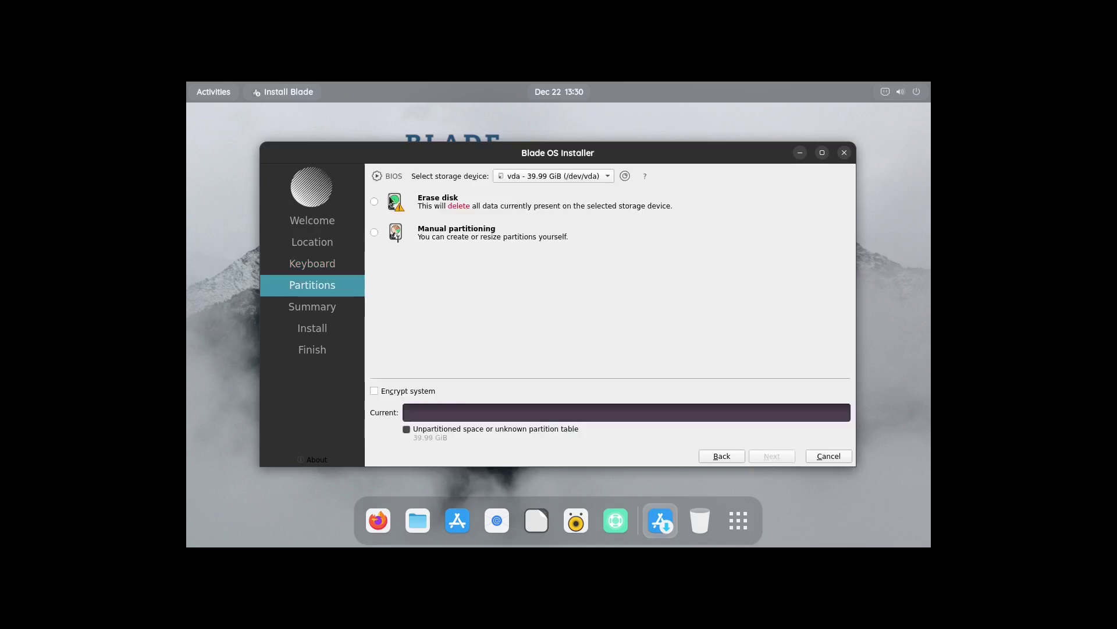
# Erase the whole disk with an ext4 filesystem and confirm Install now
pyautogui.click(374, 202)
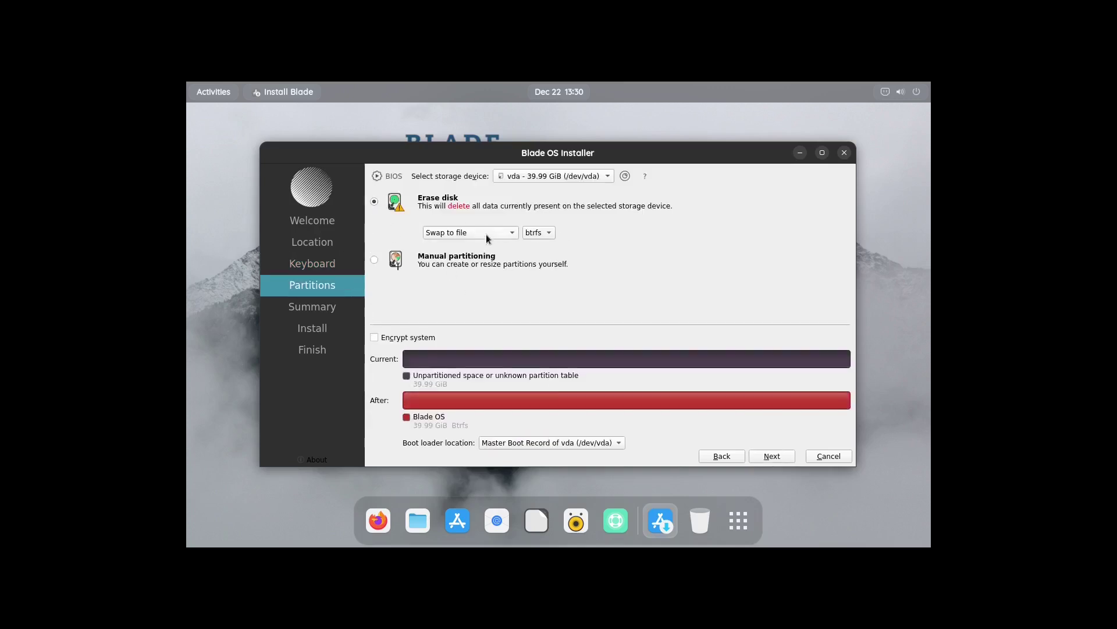
pyautogui.click(540, 233)
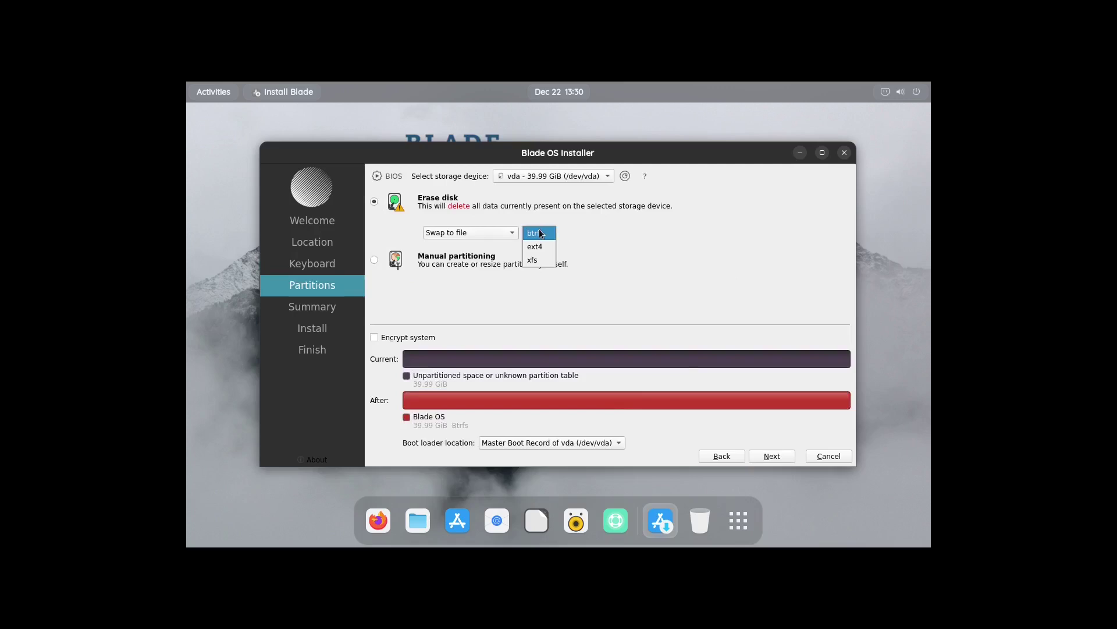
pyautogui.click(540, 246)
pyautogui.click(771, 459)
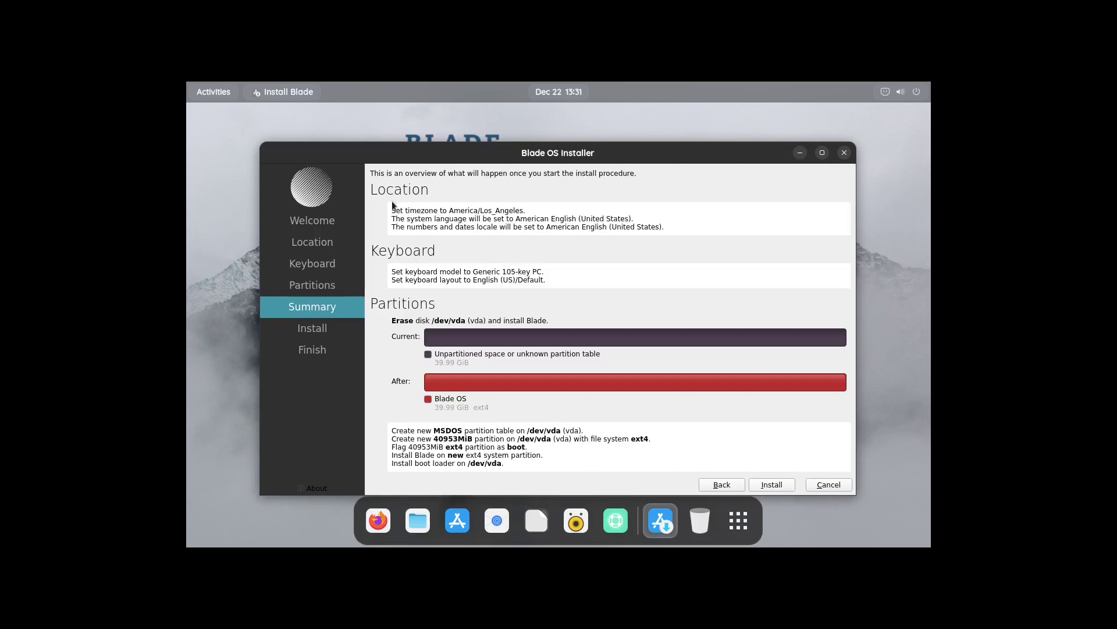
pyautogui.click(769, 484)
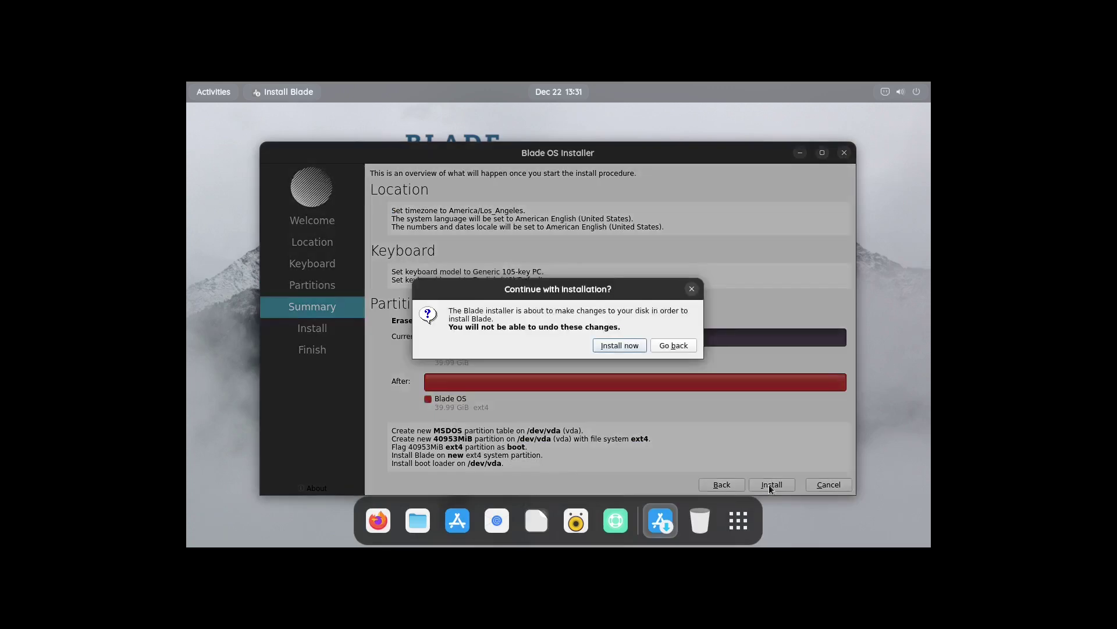
pyautogui.click(604, 347)
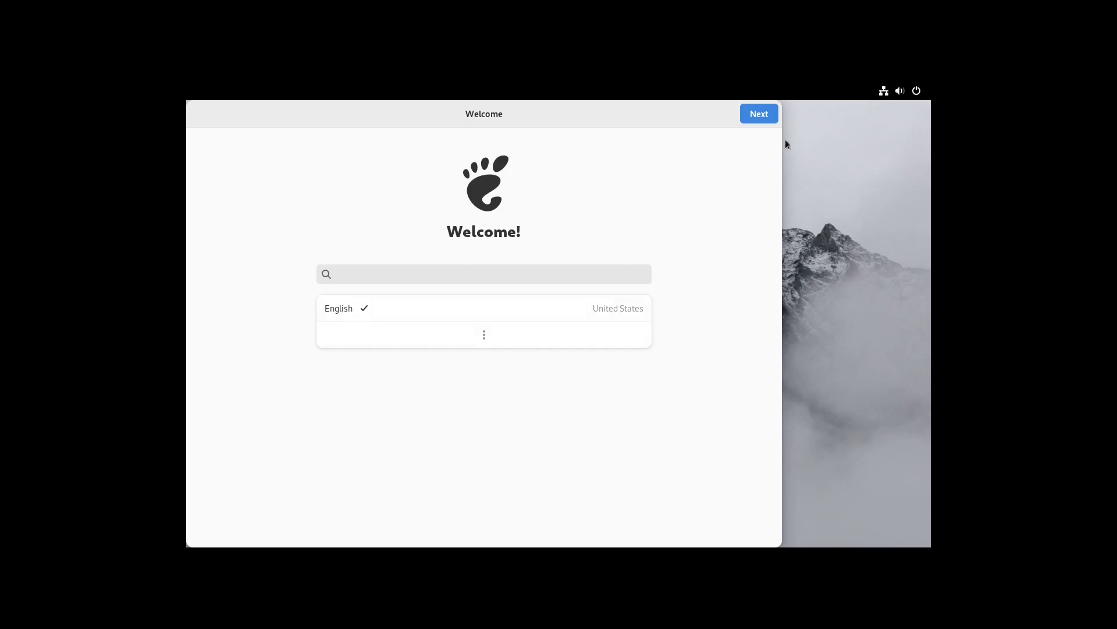
# Pass keyboard and privacy pages, set the Los Angeles time zone, and skip online accounts
pyautogui.click(762, 115)
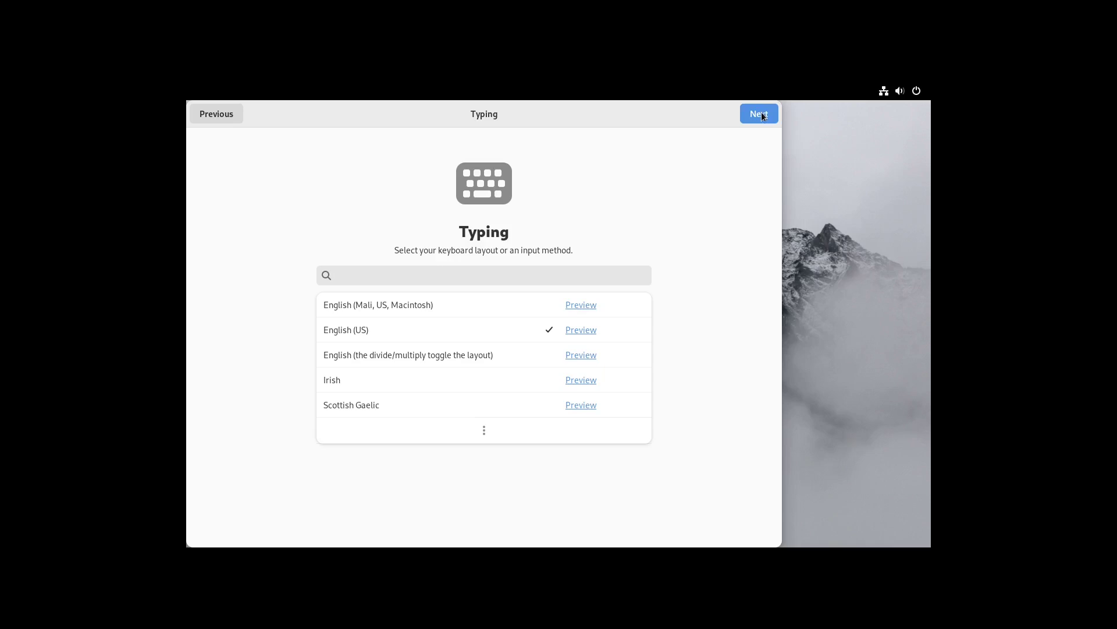
pyautogui.click(762, 116)
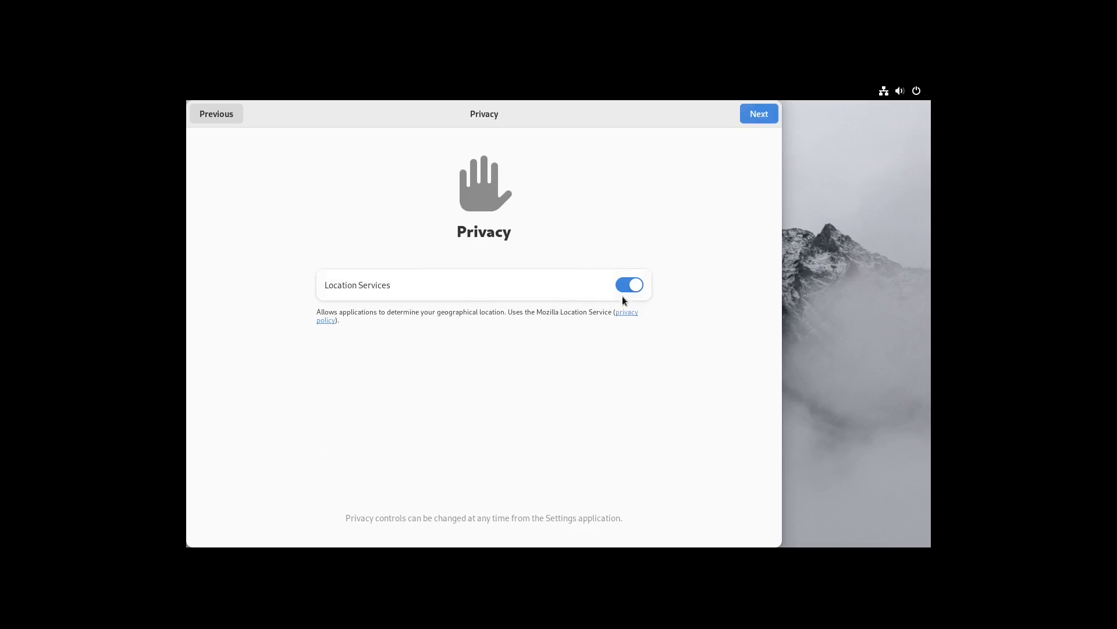
pyautogui.click(755, 115)
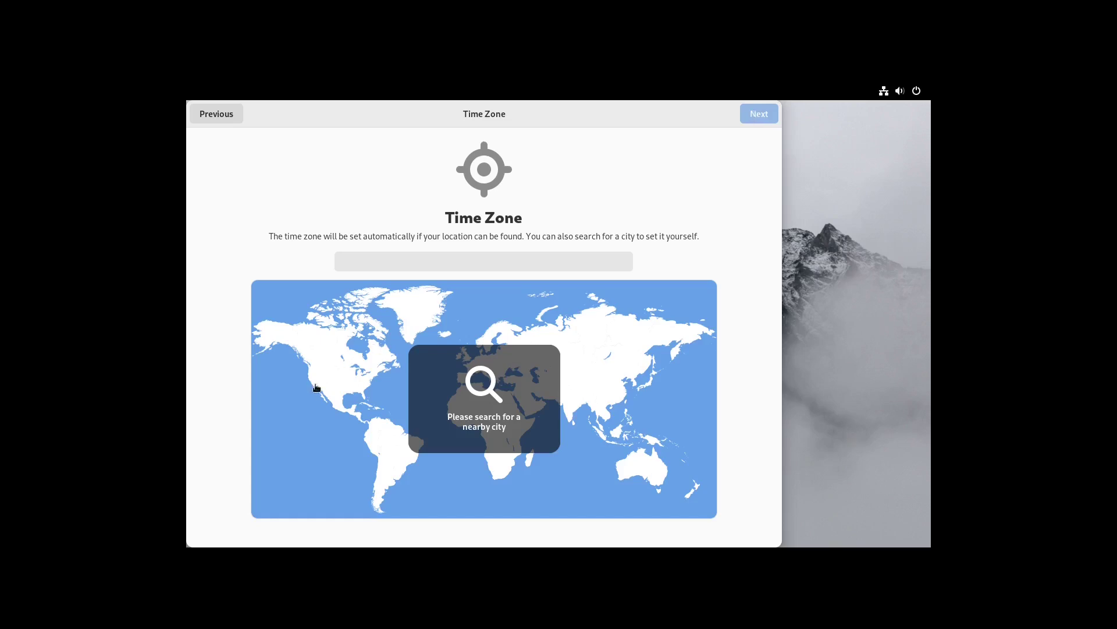
pyautogui.click(312, 388)
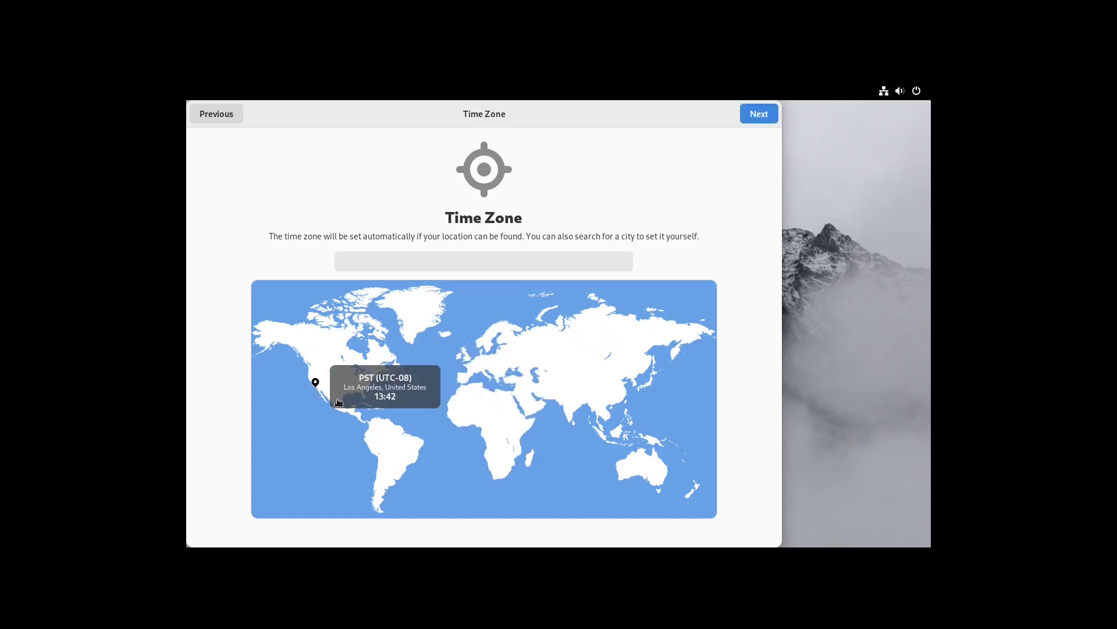
pyautogui.click(760, 113)
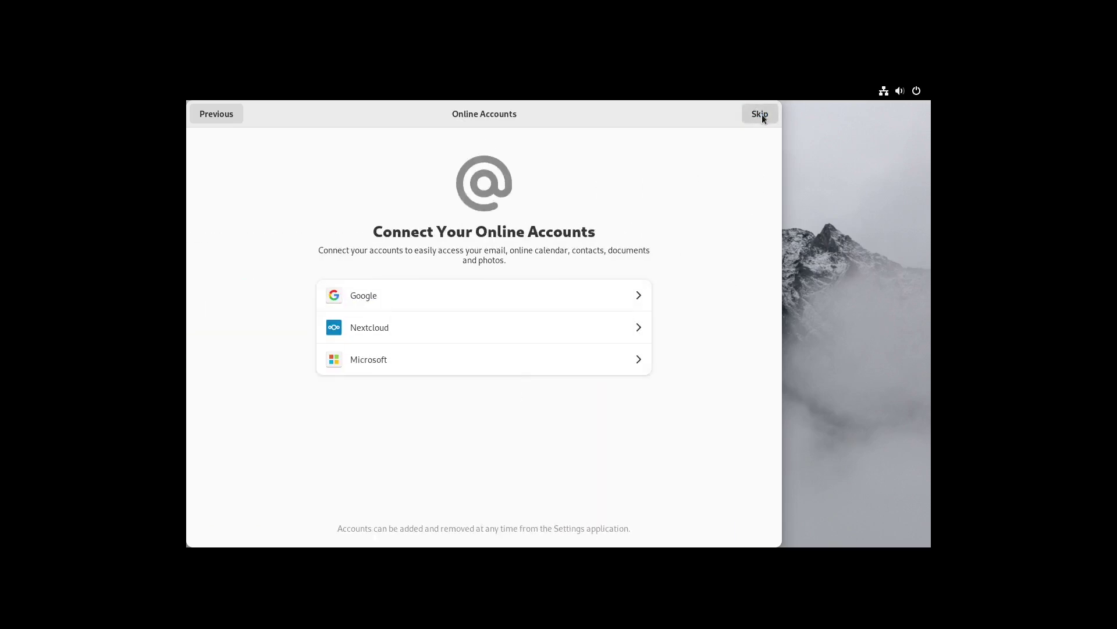
pyautogui.click(760, 115)
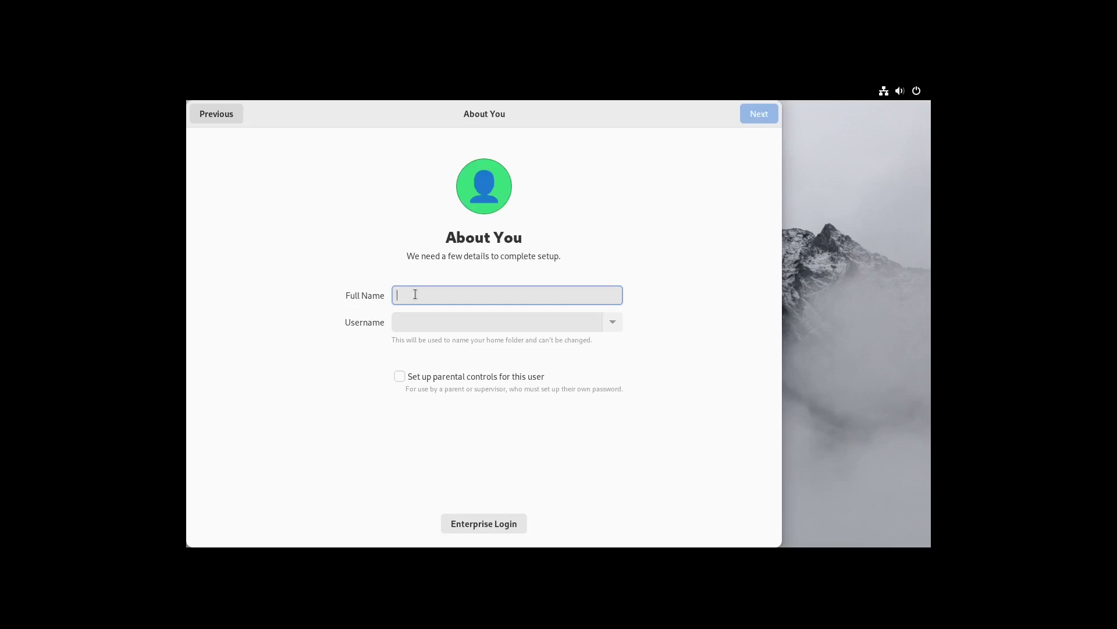
# Enter the user's name, then type and confirm the account password to finish setup
pyautogui.write('LinuxHub')
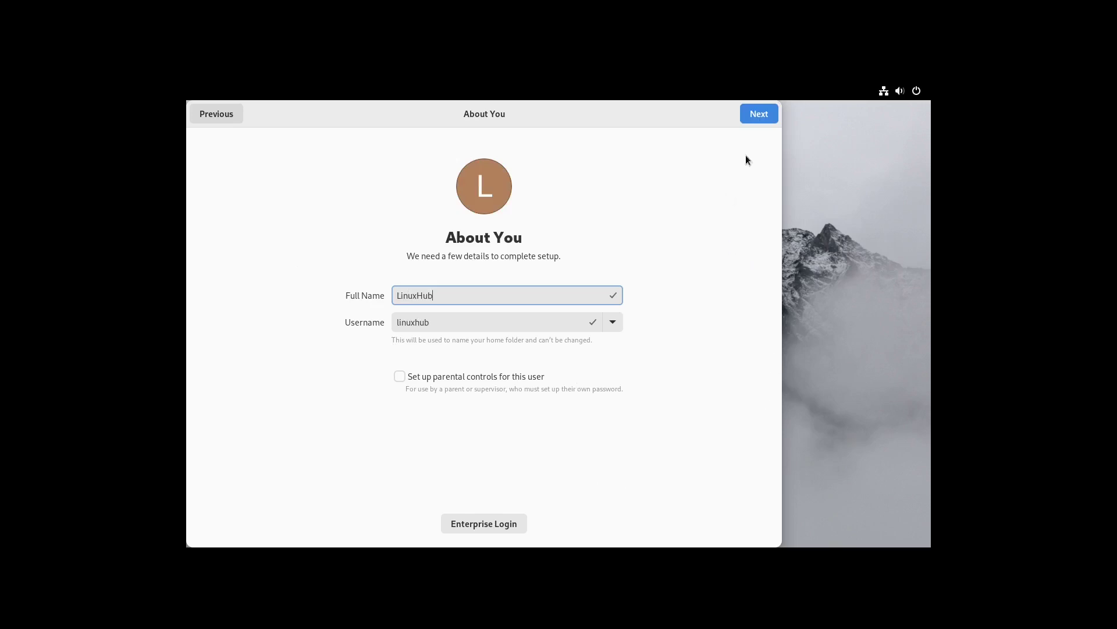
pyautogui.click(758, 115)
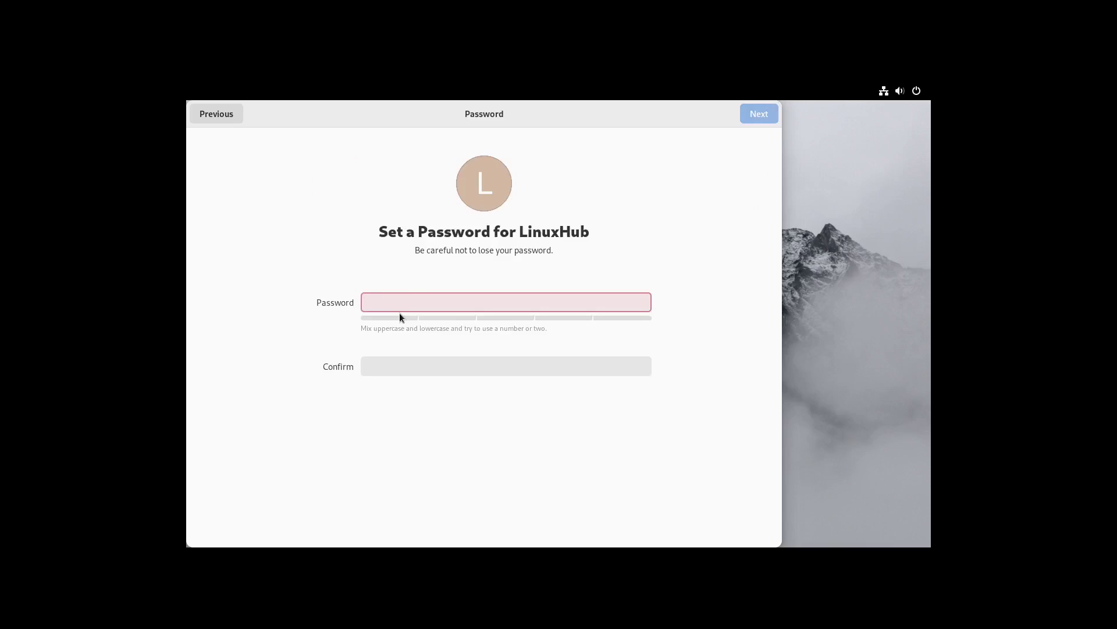
pyautogui.write('••')
pyautogui.click(389, 366)
pyautogui.write('•')
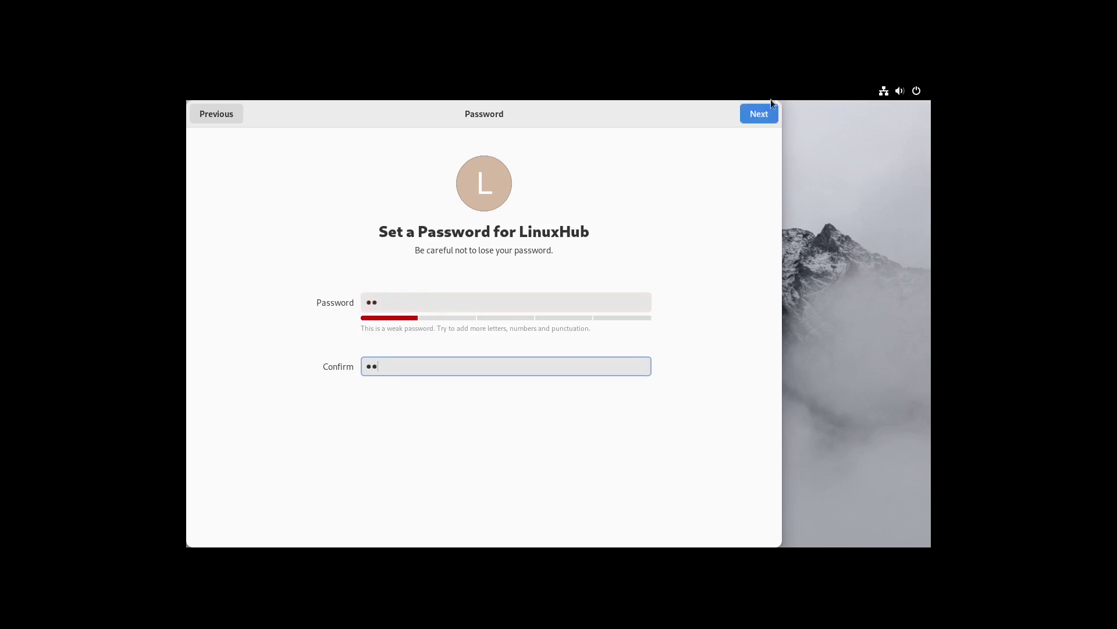
pyautogui.click(751, 114)
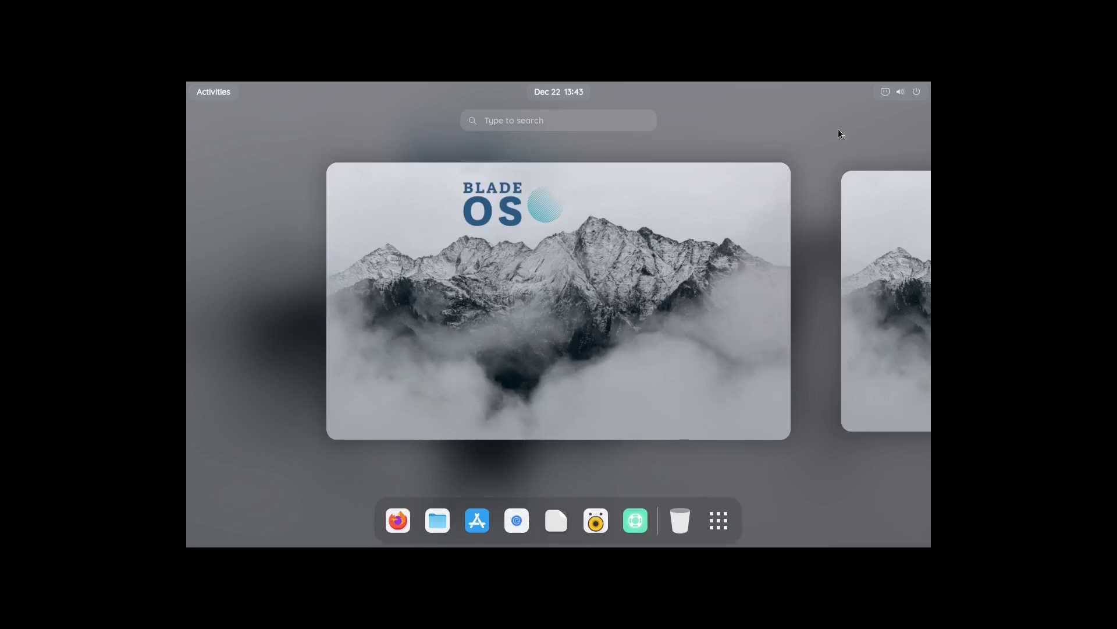
# In Settings Displays, apply the 1920 × 1080 (16:9) resolution and keep the changes
pyautogui.click(912, 94)
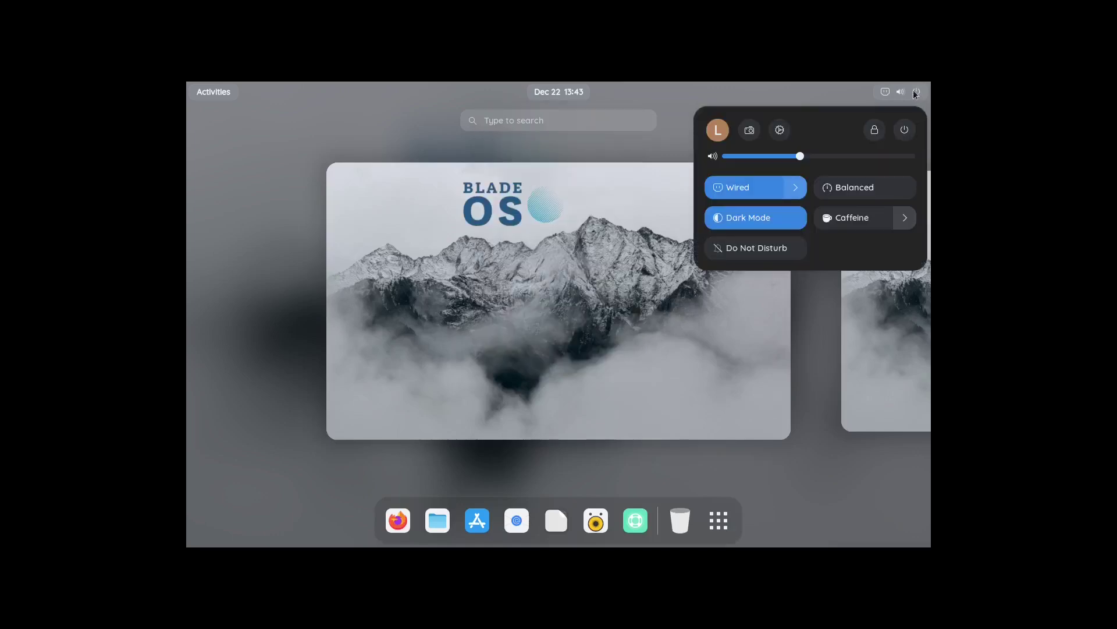
pyautogui.click(780, 129)
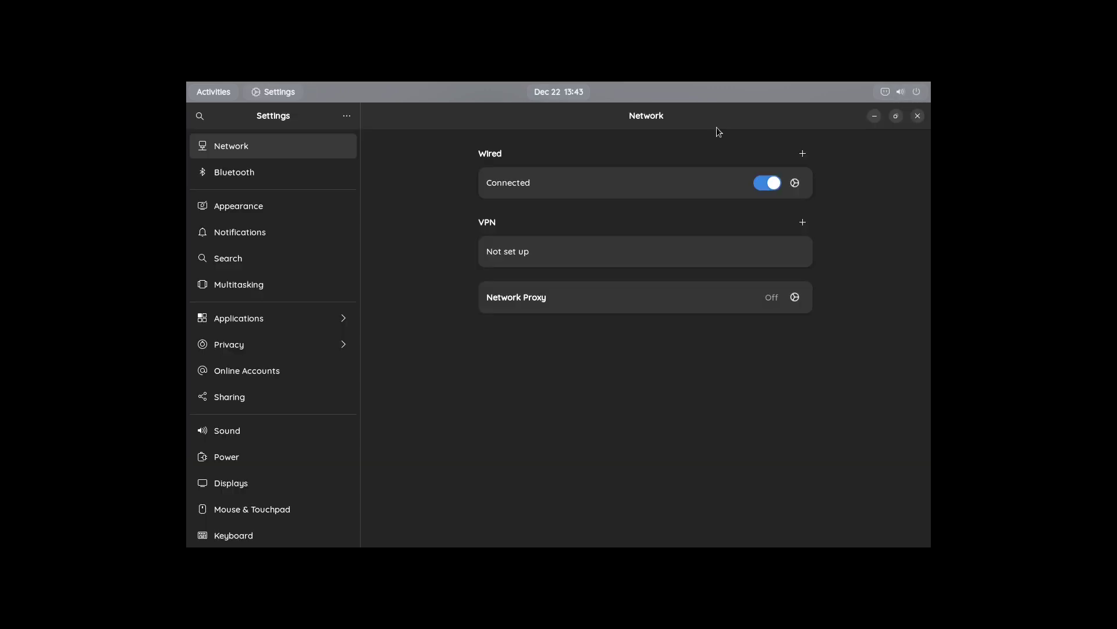
pyautogui.click(228, 484)
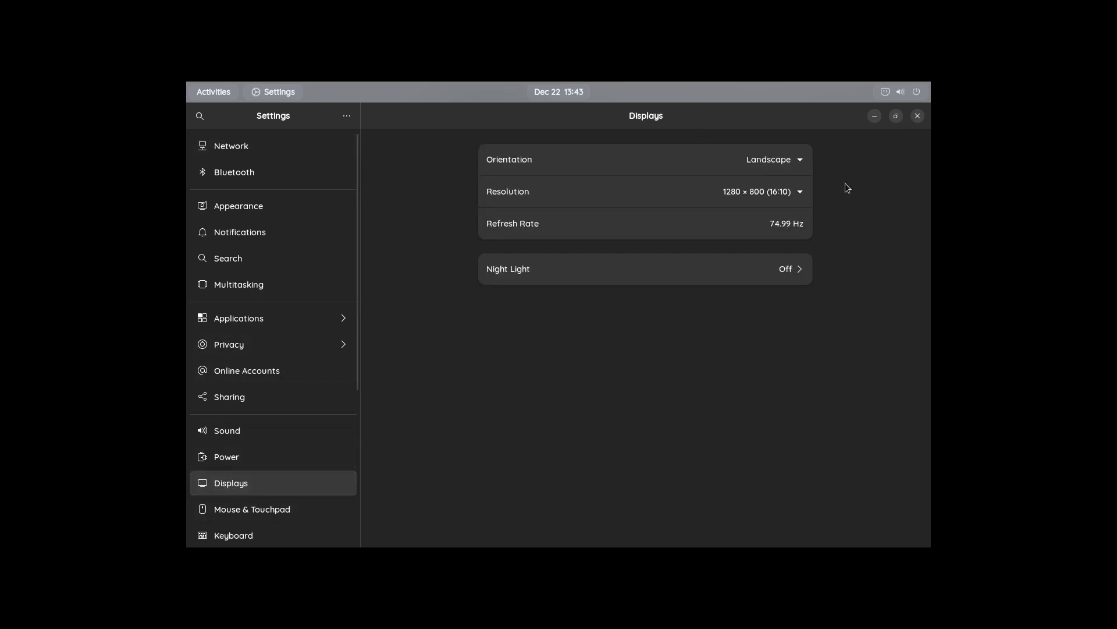
pyautogui.click(733, 194)
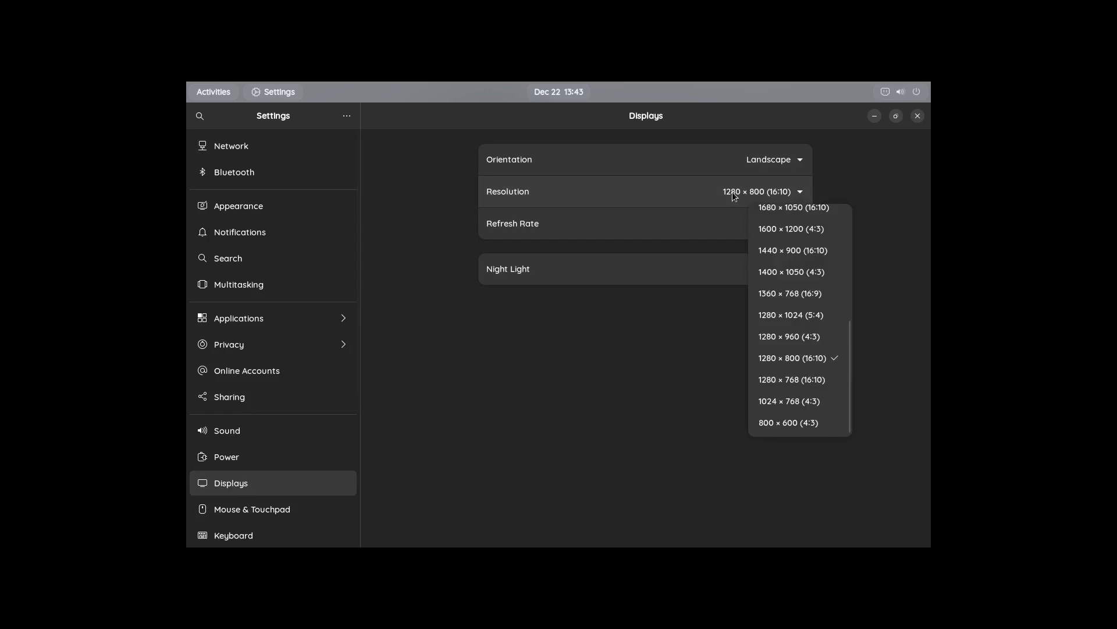
pyautogui.scroll(5, 785, 249)
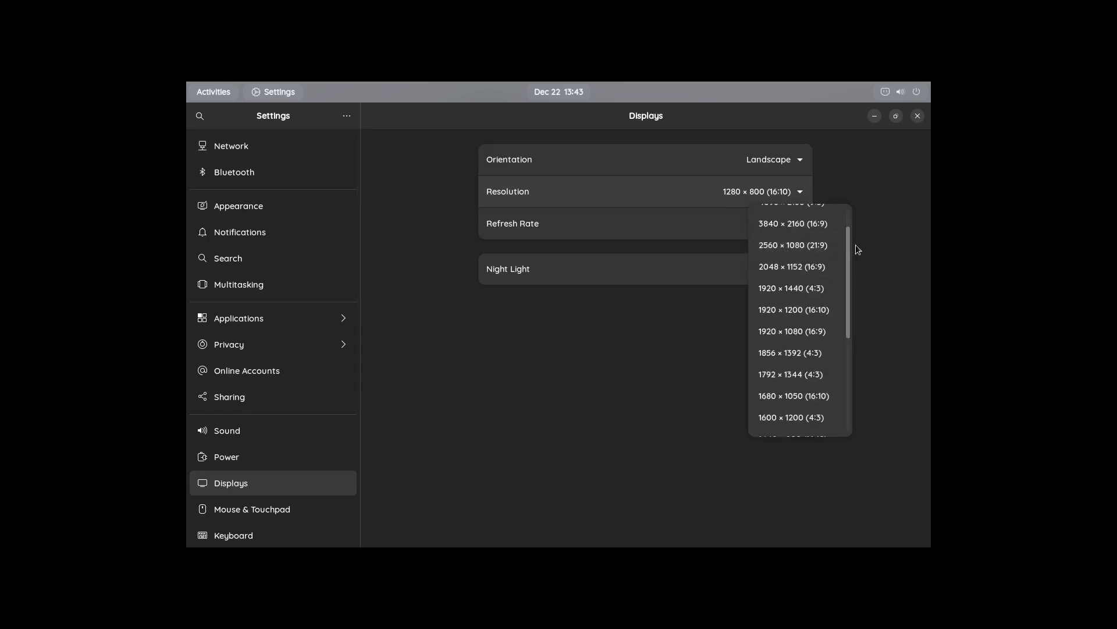
pyautogui.click(783, 331)
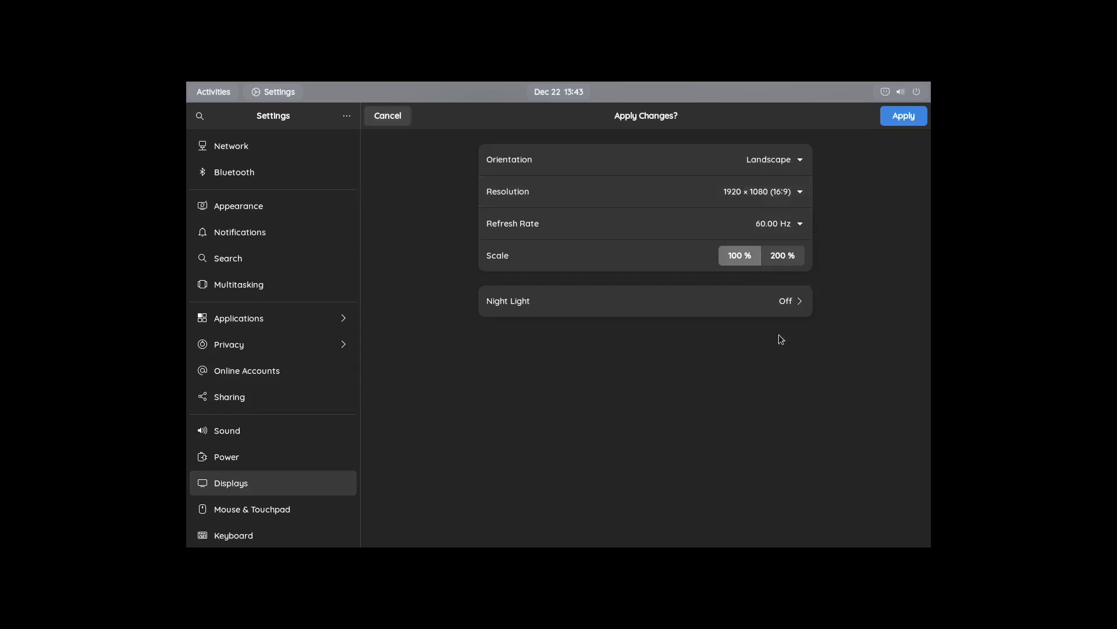
pyautogui.click(893, 118)
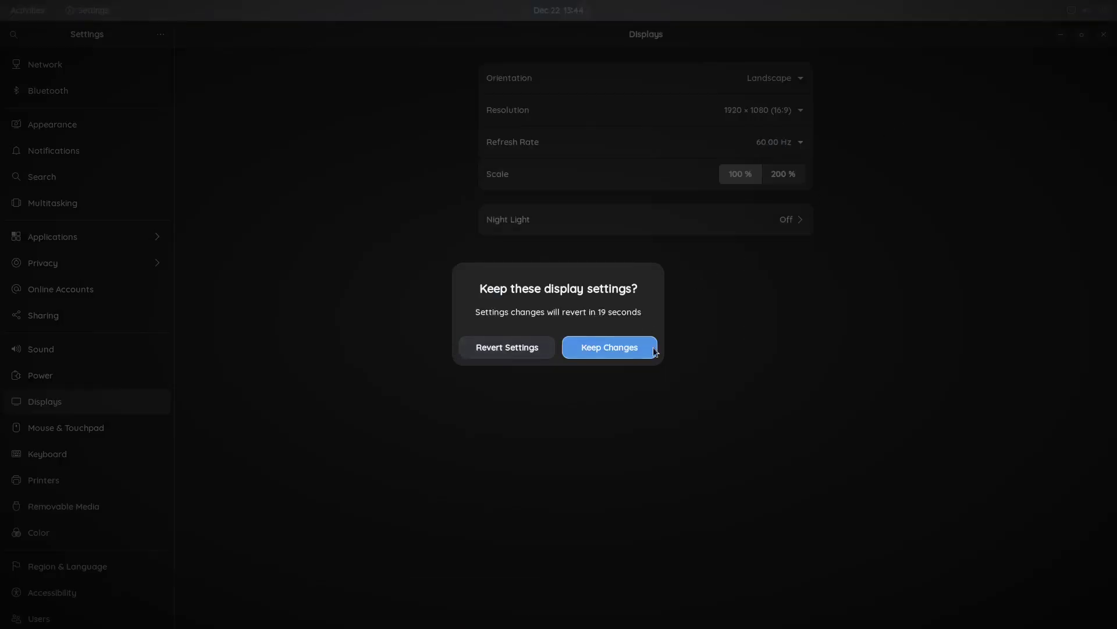
pyautogui.click(624, 347)
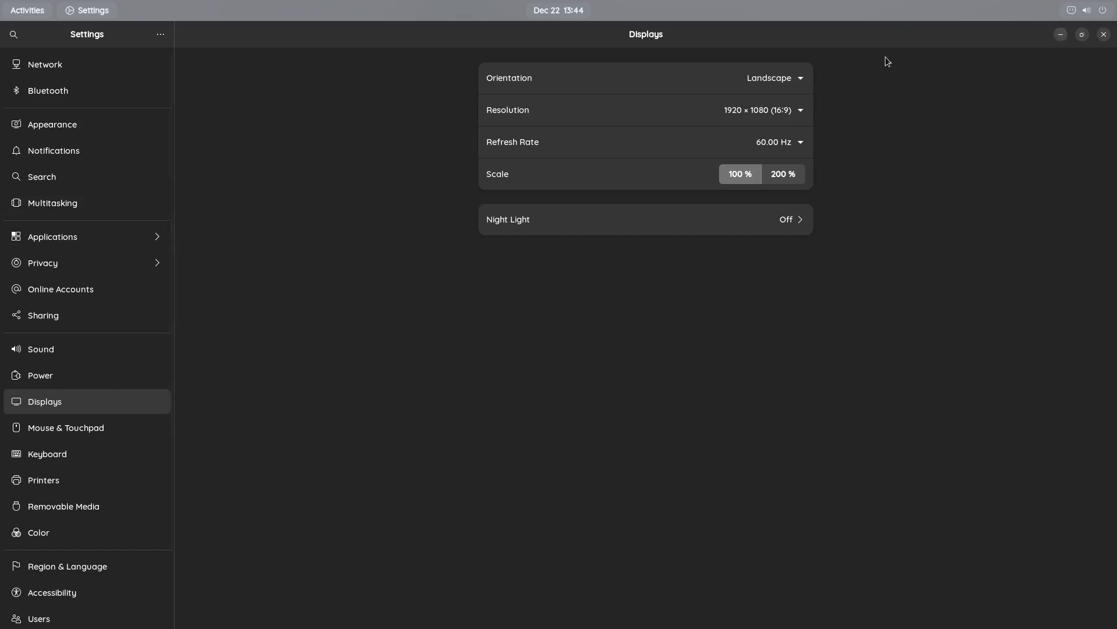
# Close Settings and toggle the quick settings panel open and shut several times
pyautogui.click(1104, 35)
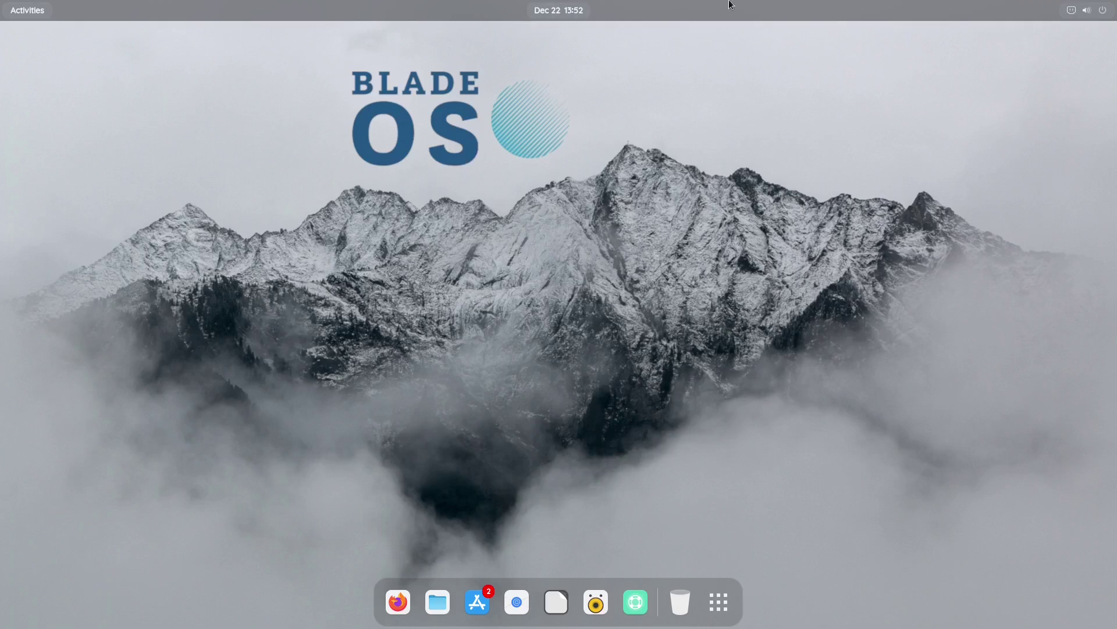
pyautogui.click(1084, 12)
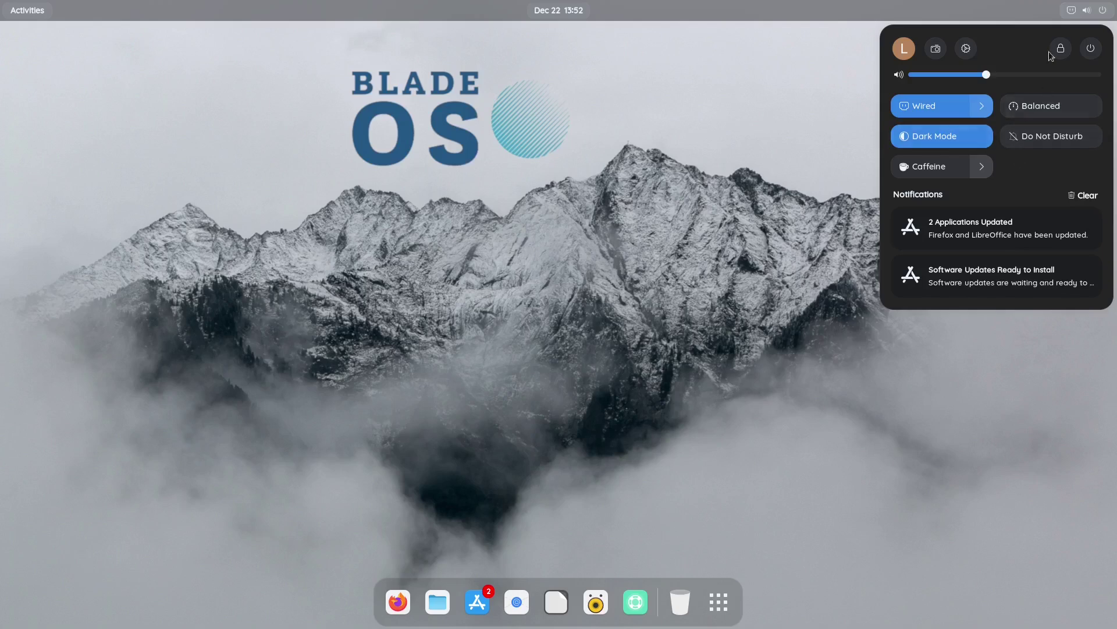
pyautogui.click(1097, 11)
pyautogui.click(1071, 11)
pyautogui.click(1072, 11)
pyautogui.click(1087, 10)
pyautogui.click(1087, 11)
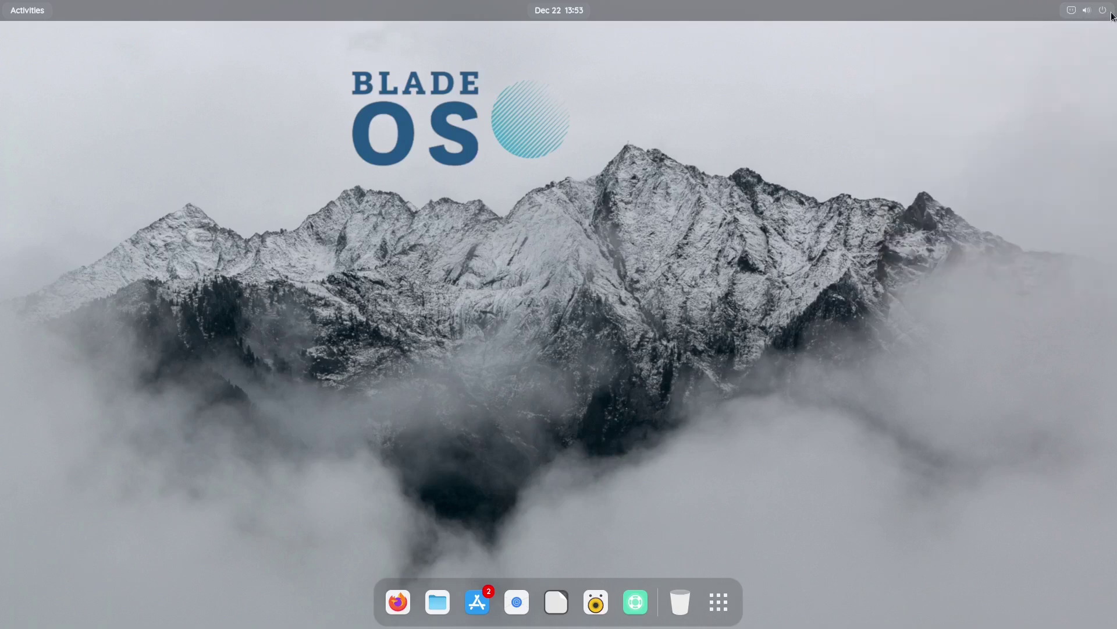
# Review the notifications panel and today's calendar, then dismiss both
pyautogui.click(1106, 15)
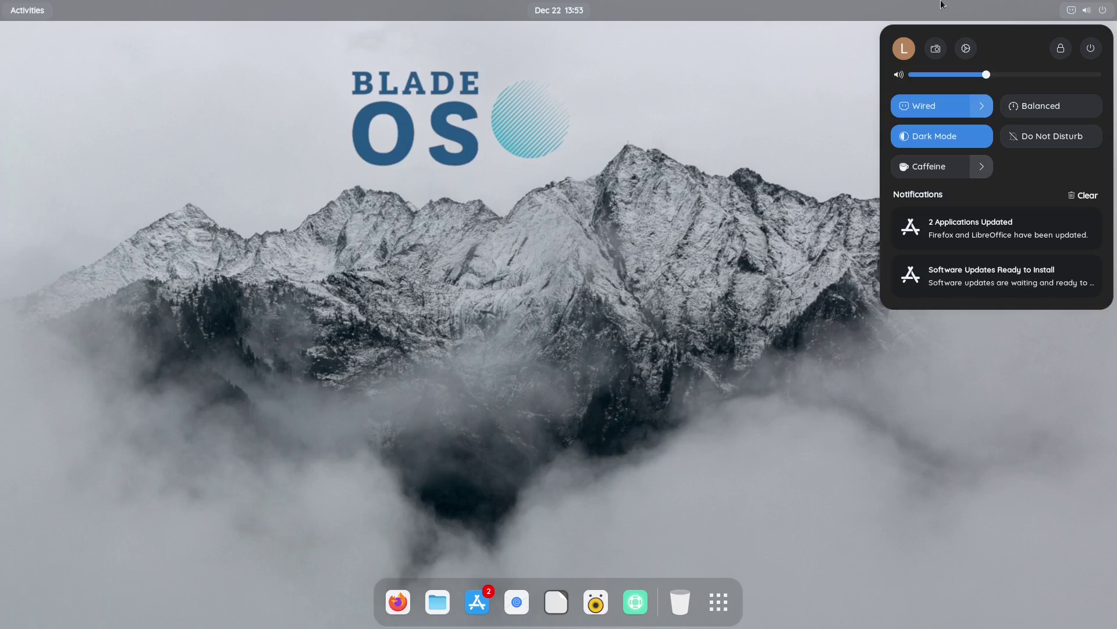
pyautogui.click(925, 18)
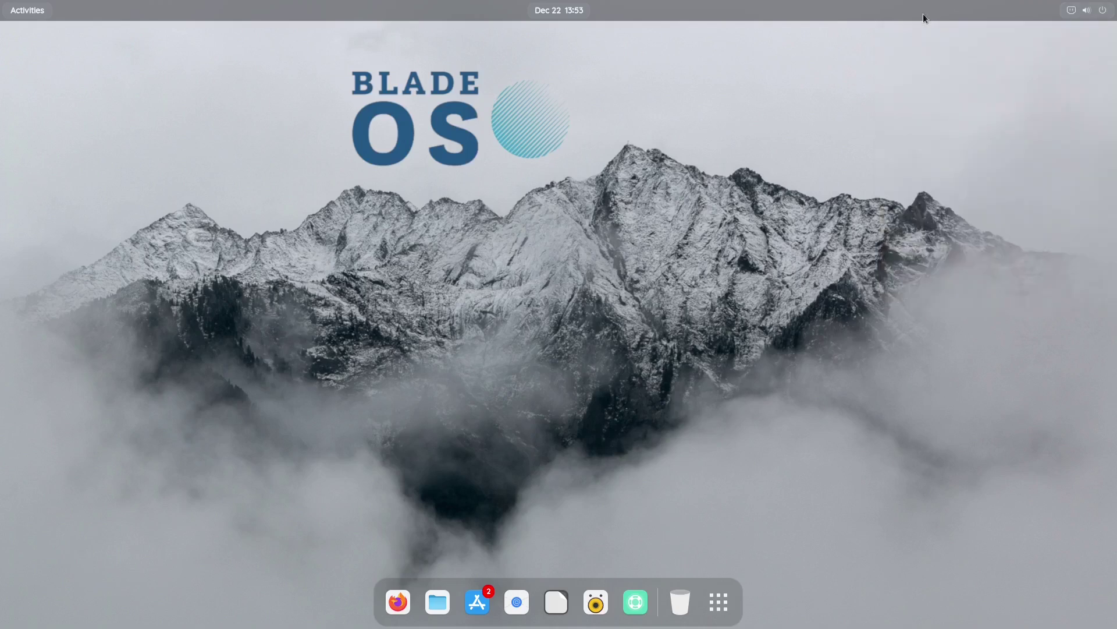
pyautogui.click(555, 10)
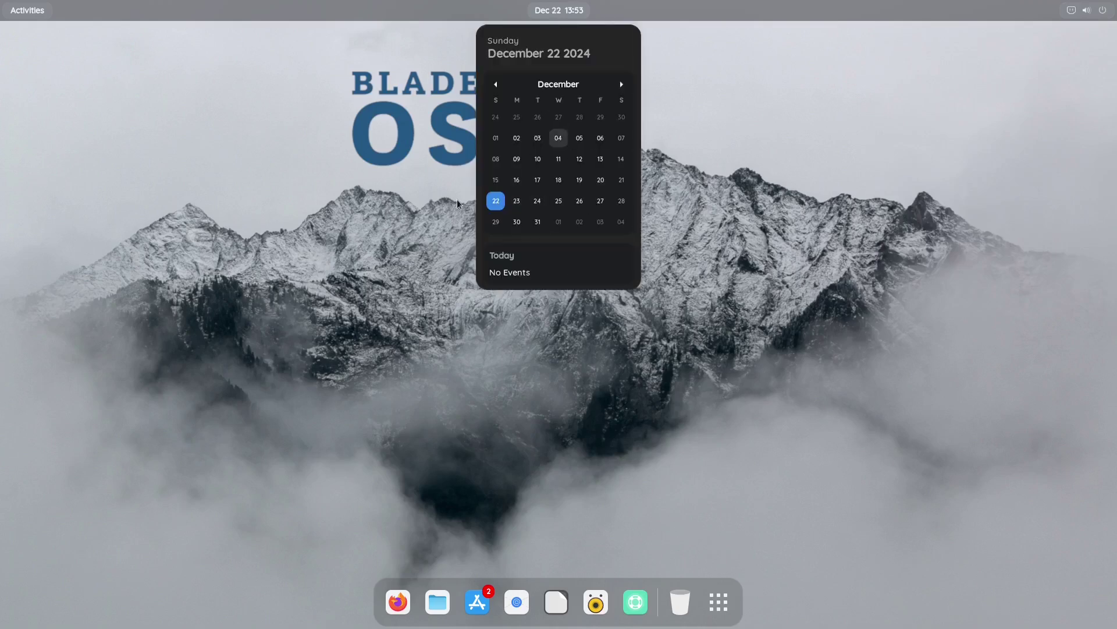
pyautogui.click(246, 151)
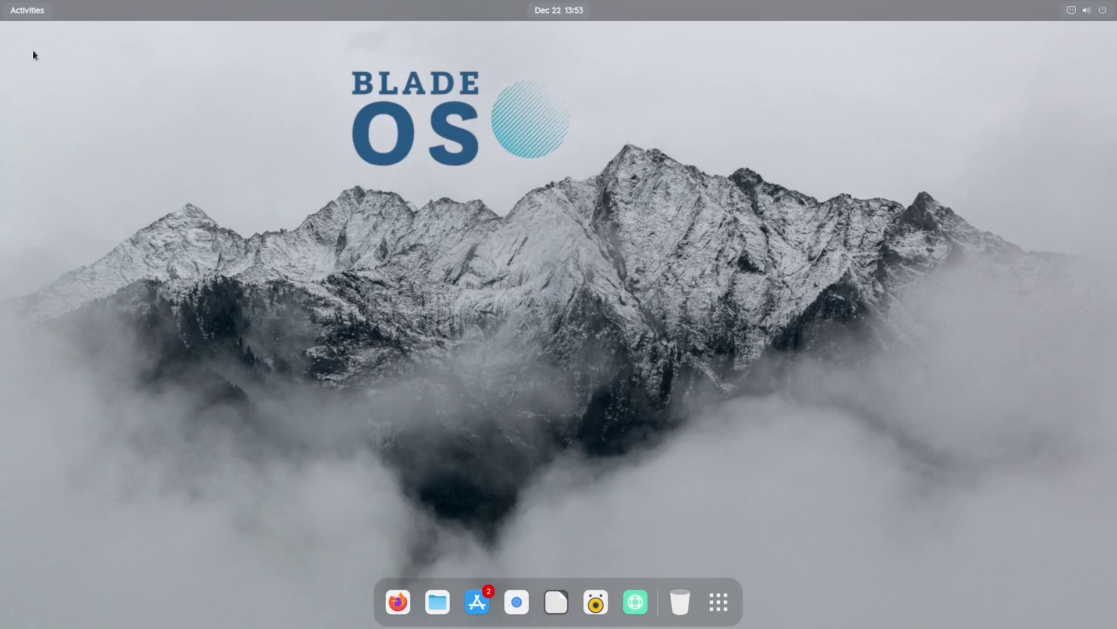
pyautogui.click(22, 12)
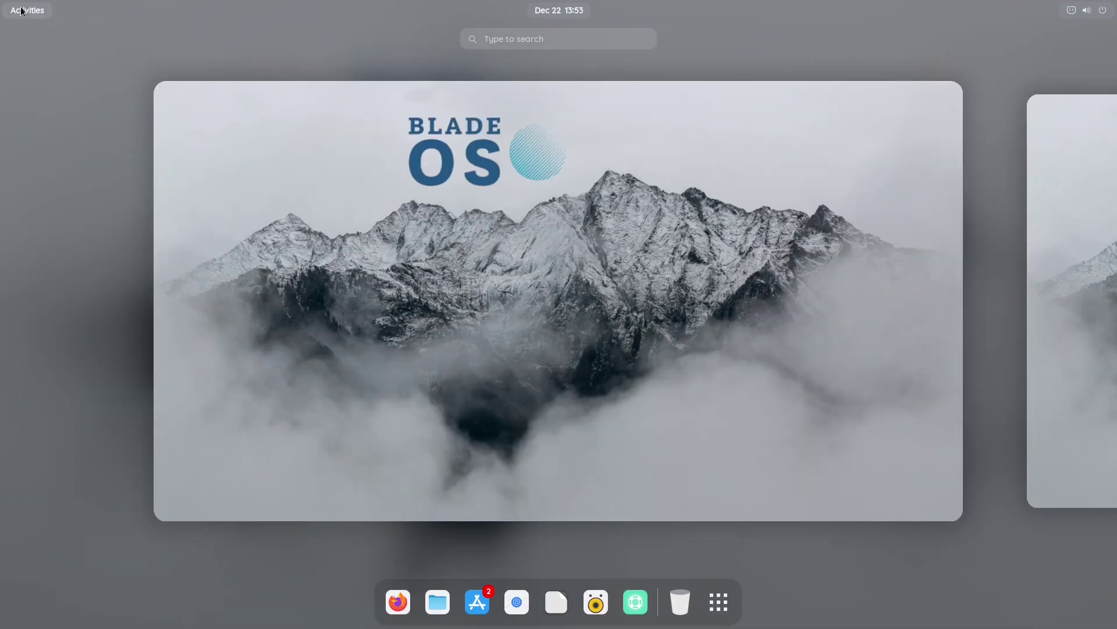
pyautogui.click(22, 12)
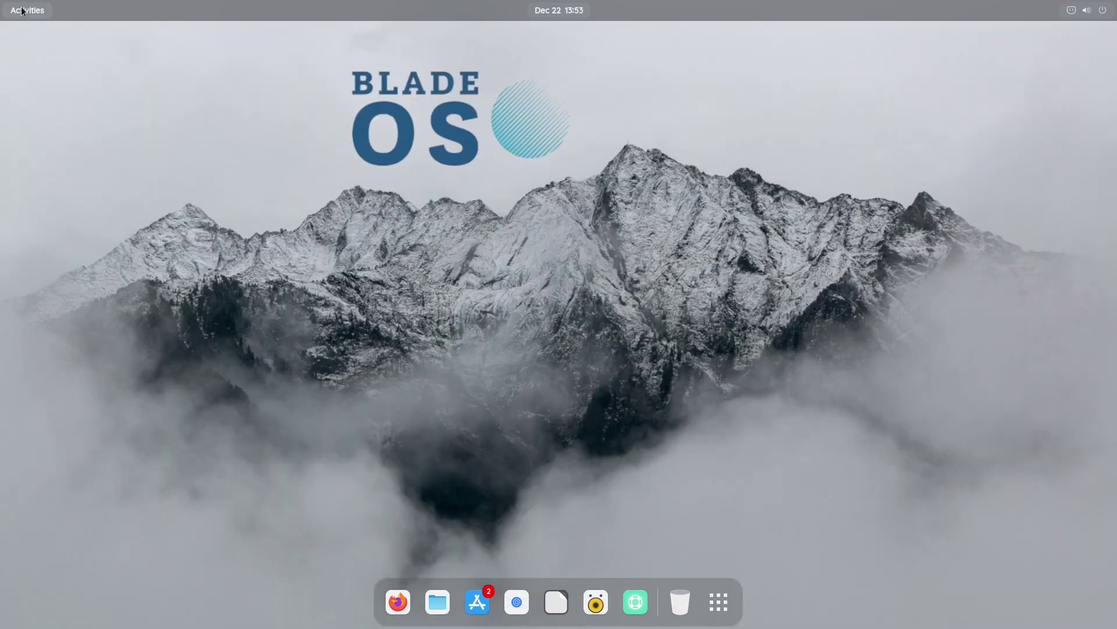
pyautogui.click(21, 11)
pyautogui.click(22, 11)
pyautogui.click(27, 12)
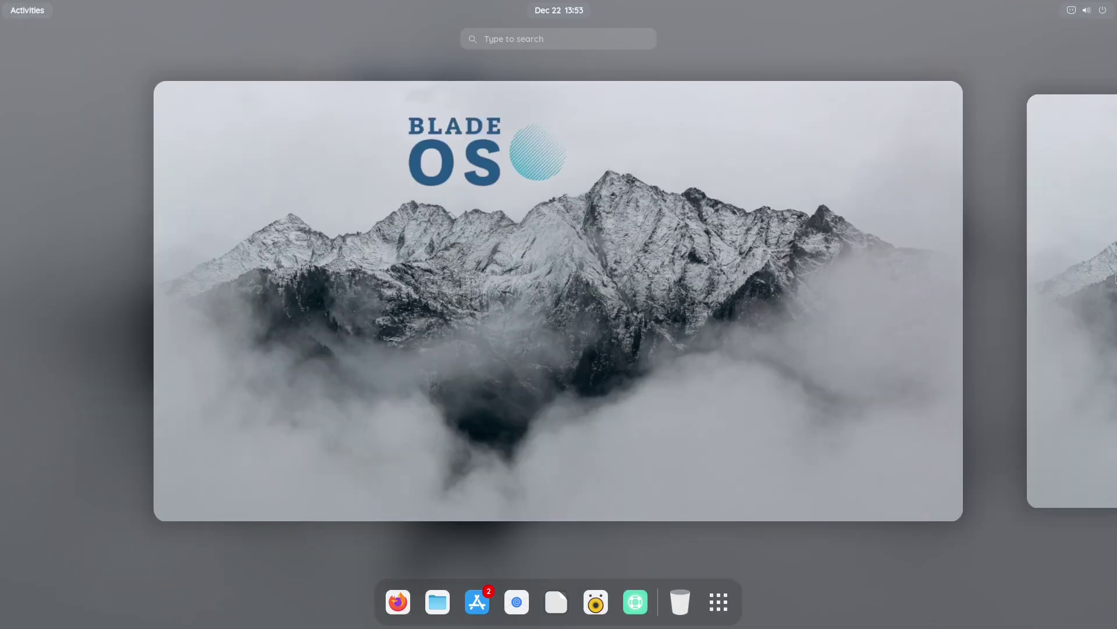
pyautogui.click(1108, 262)
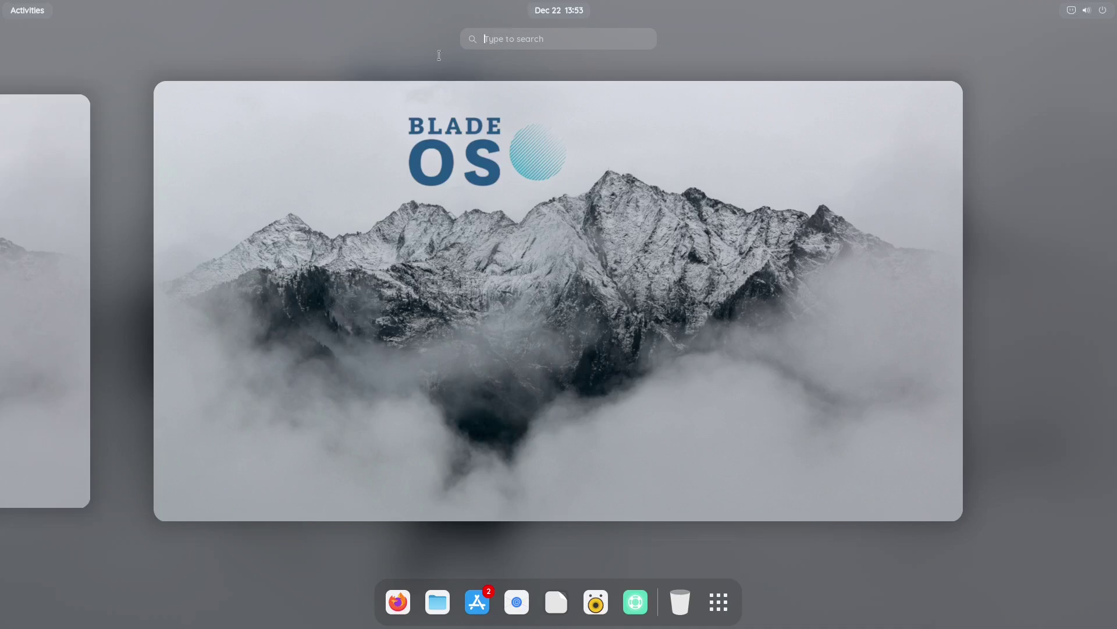
pyautogui.click(36, 263)
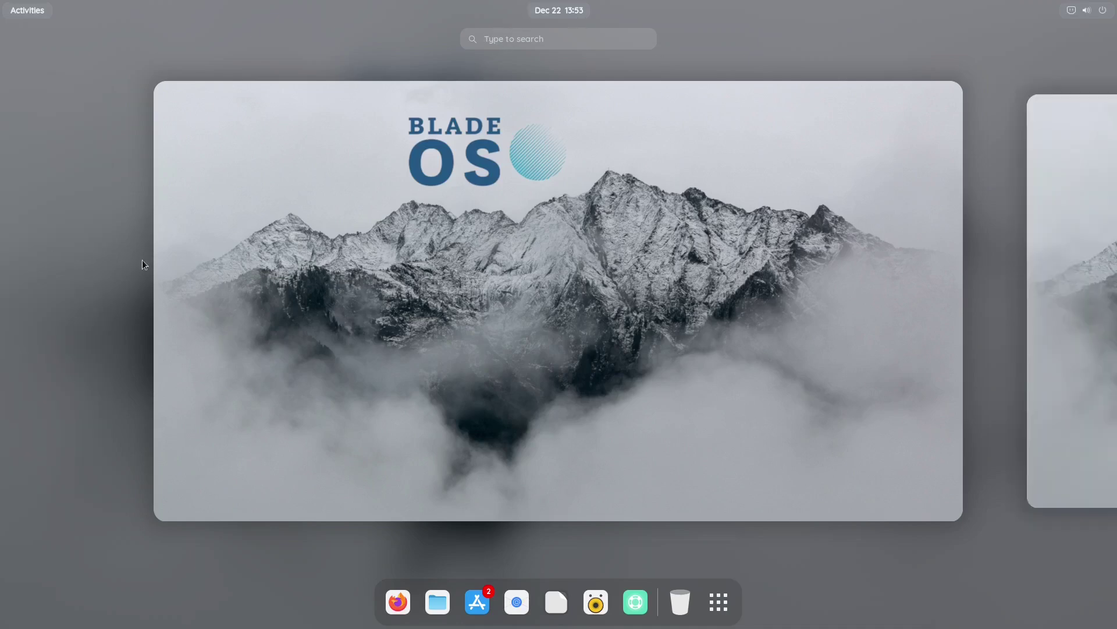
pyautogui.click(722, 366)
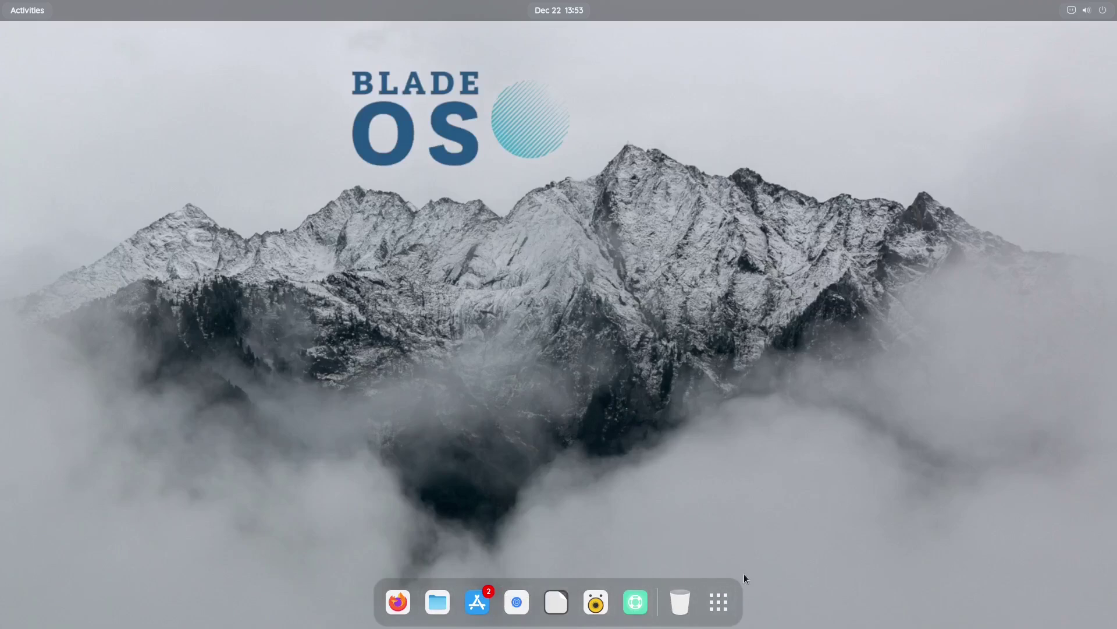
# Open the app grid and page through the apps in the Utilities folder
pyautogui.click(715, 604)
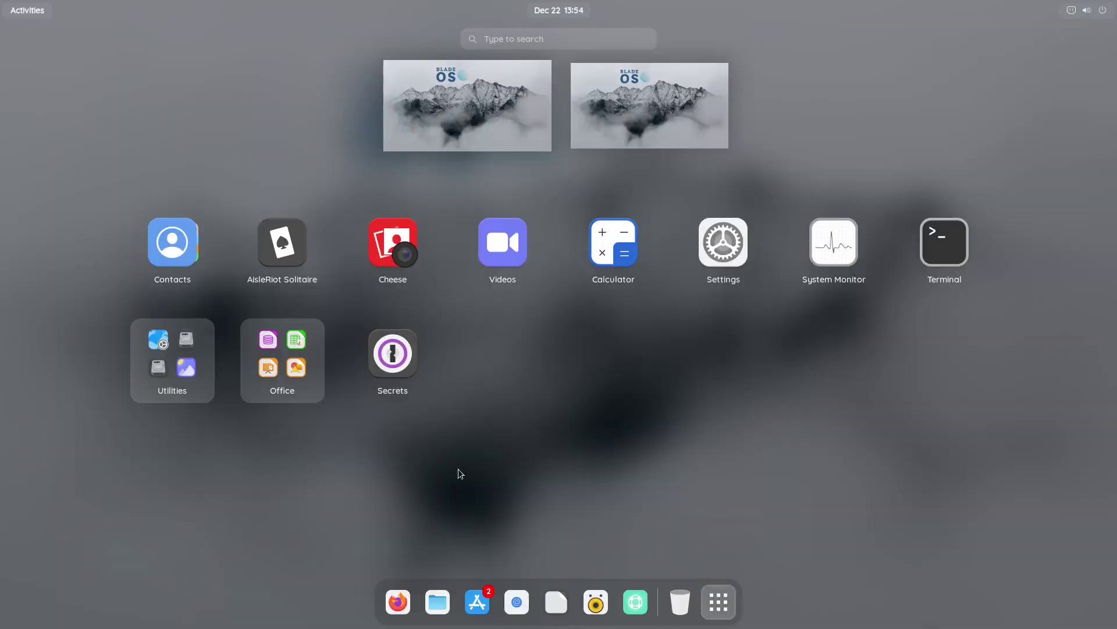
pyautogui.click(728, 592)
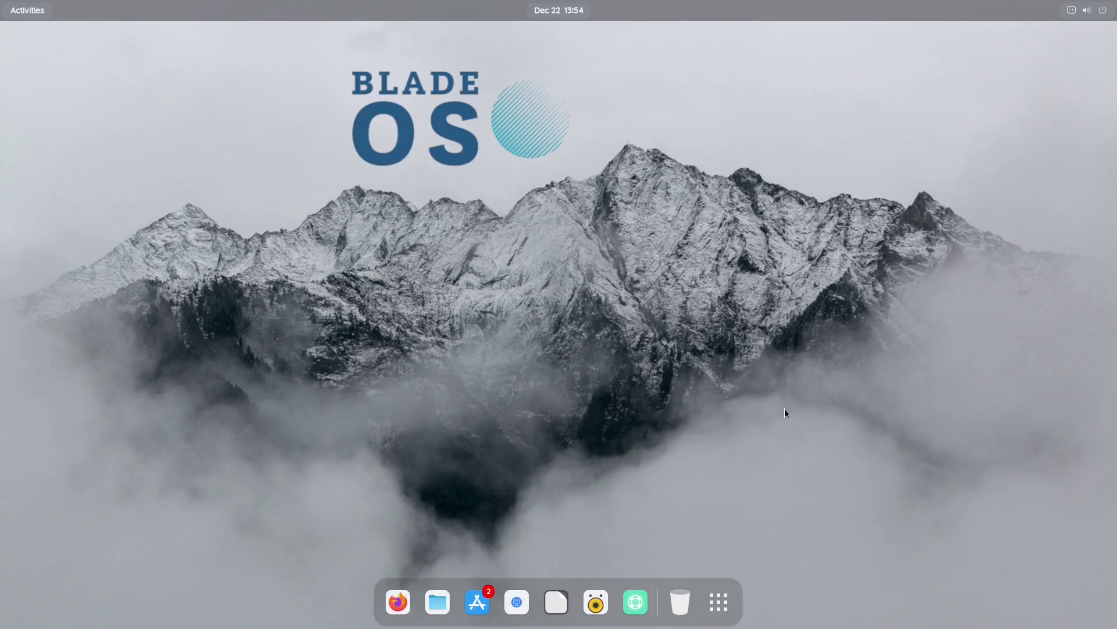
pyautogui.click(717, 605)
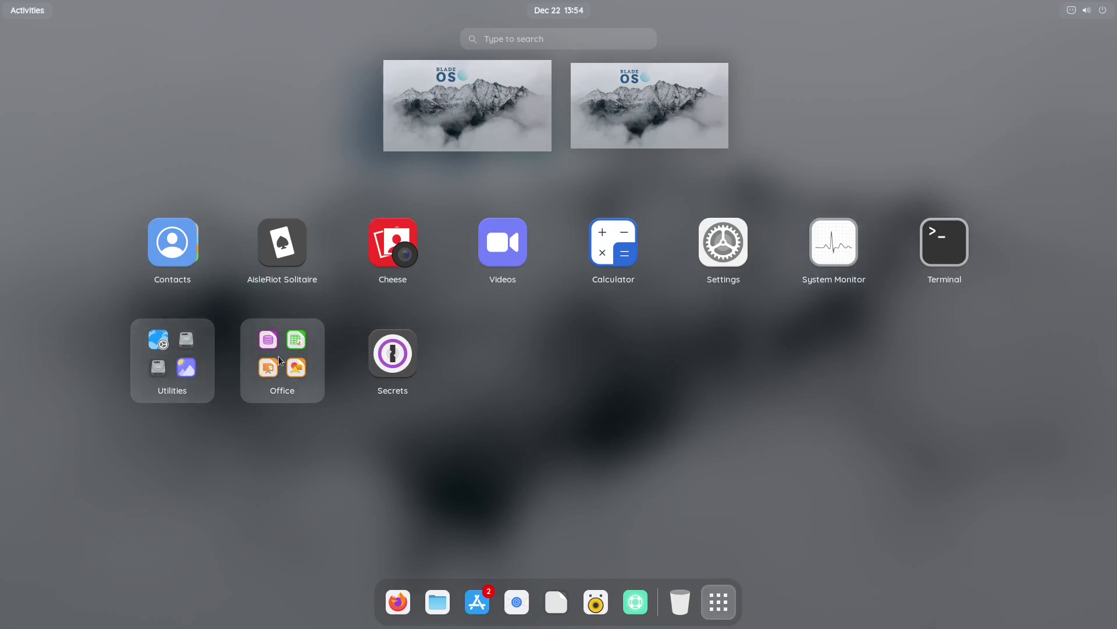
pyautogui.click(172, 368)
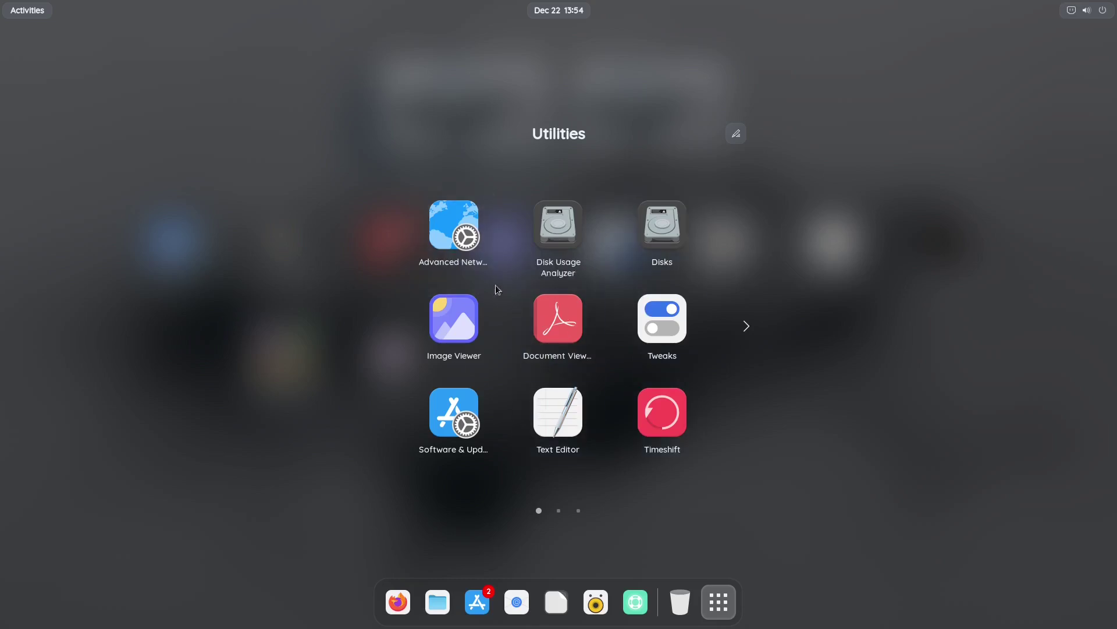
pyautogui.click(747, 329)
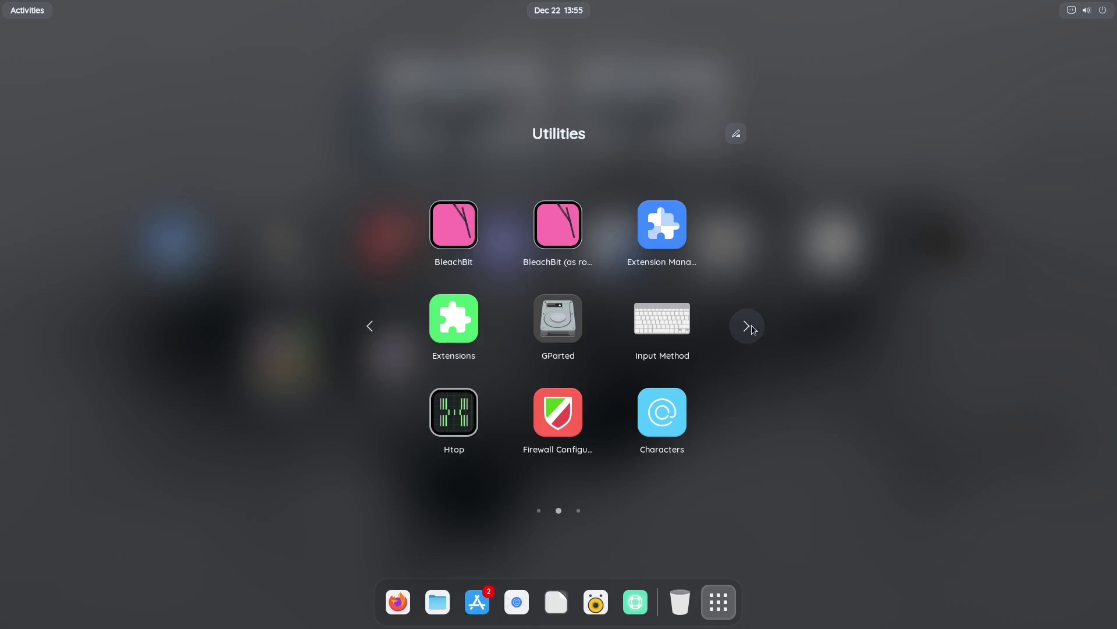
pyautogui.click(750, 326)
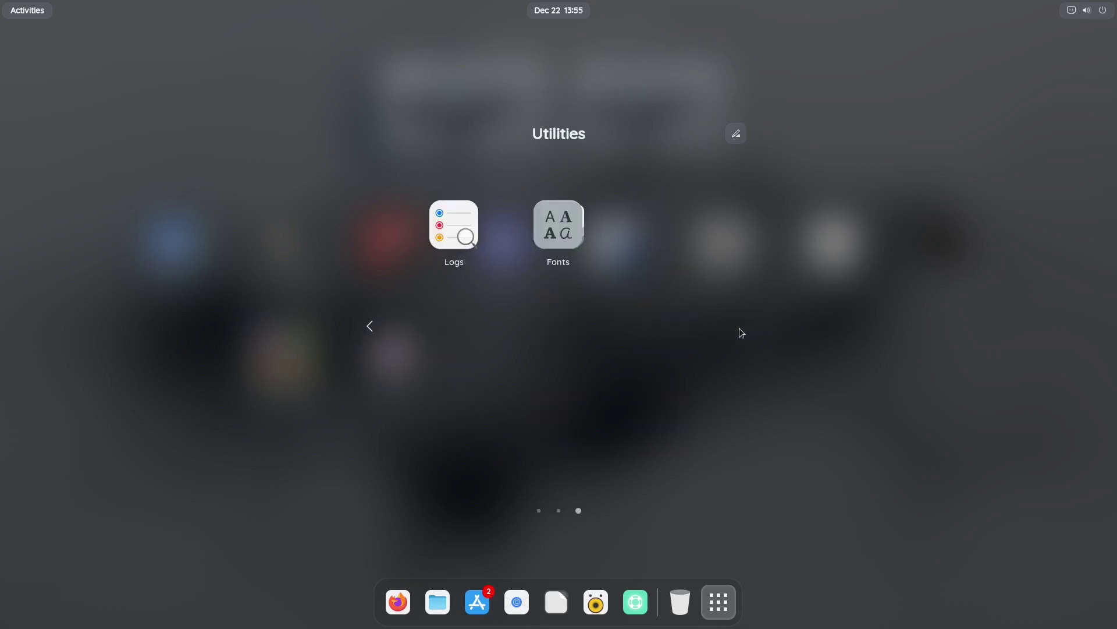
pyautogui.click(939, 515)
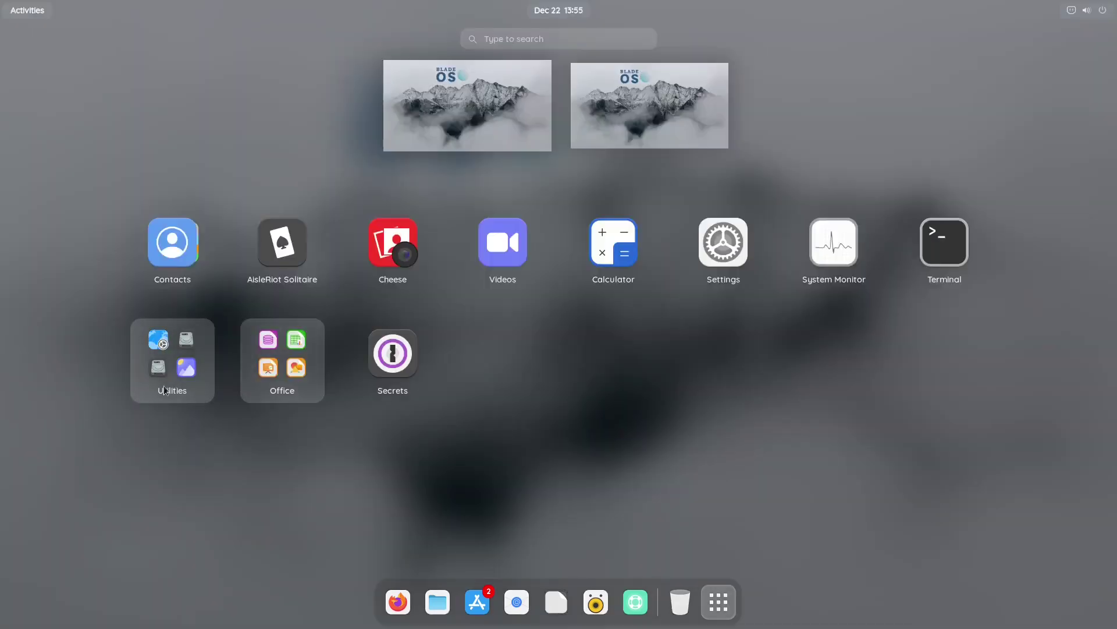
# Look at the Office folder's LibreOffice apps, close it and return to the desktop
pyautogui.click(285, 367)
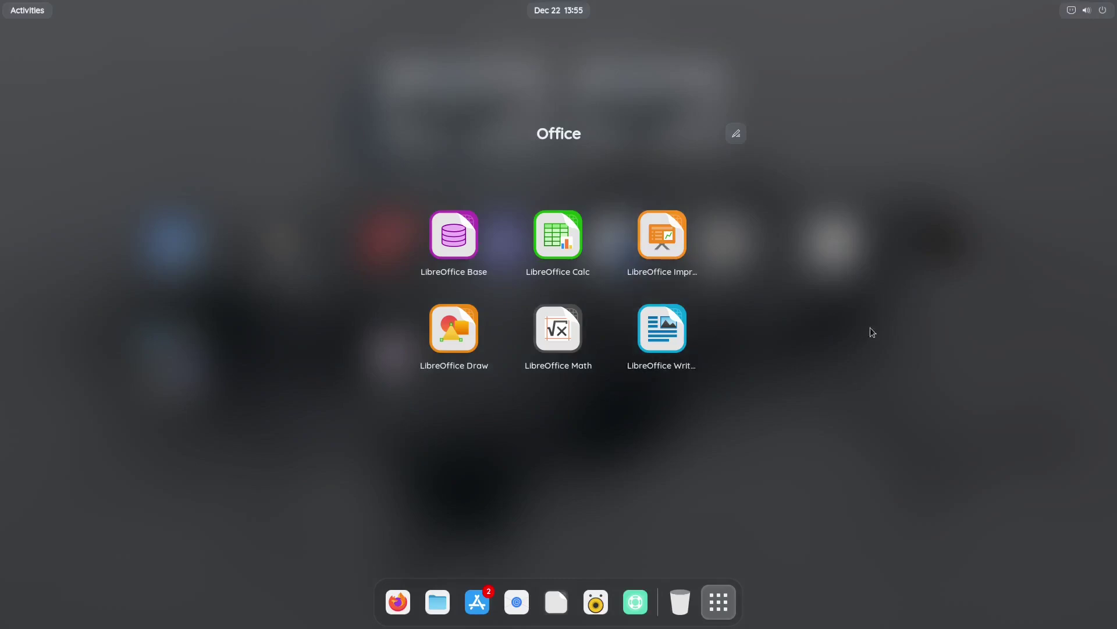
pyautogui.click(1029, 351)
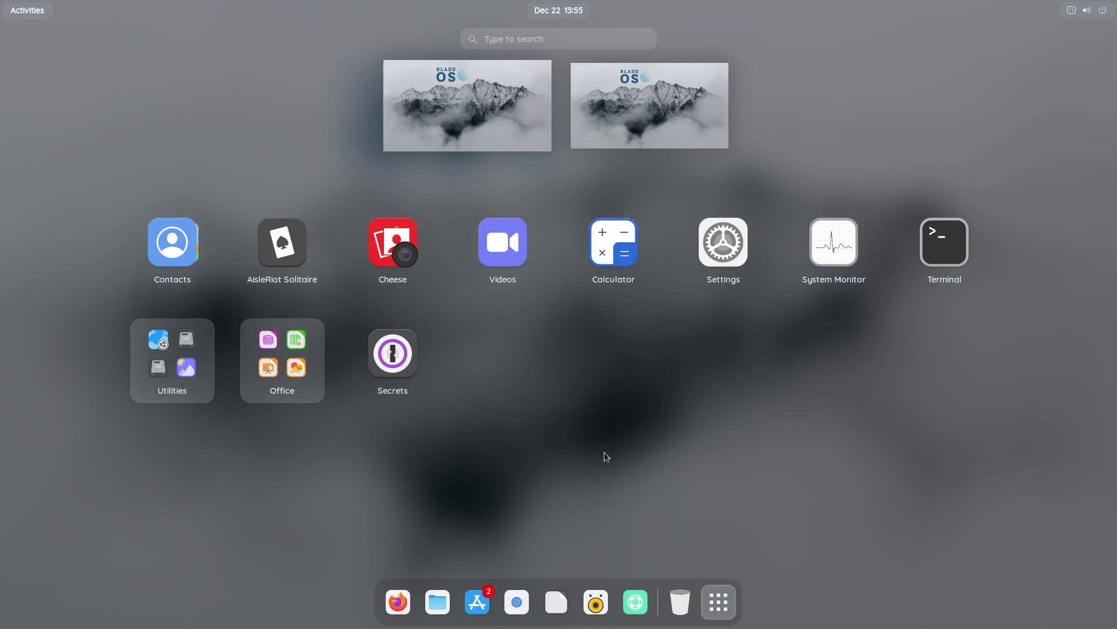
pyautogui.click(719, 617)
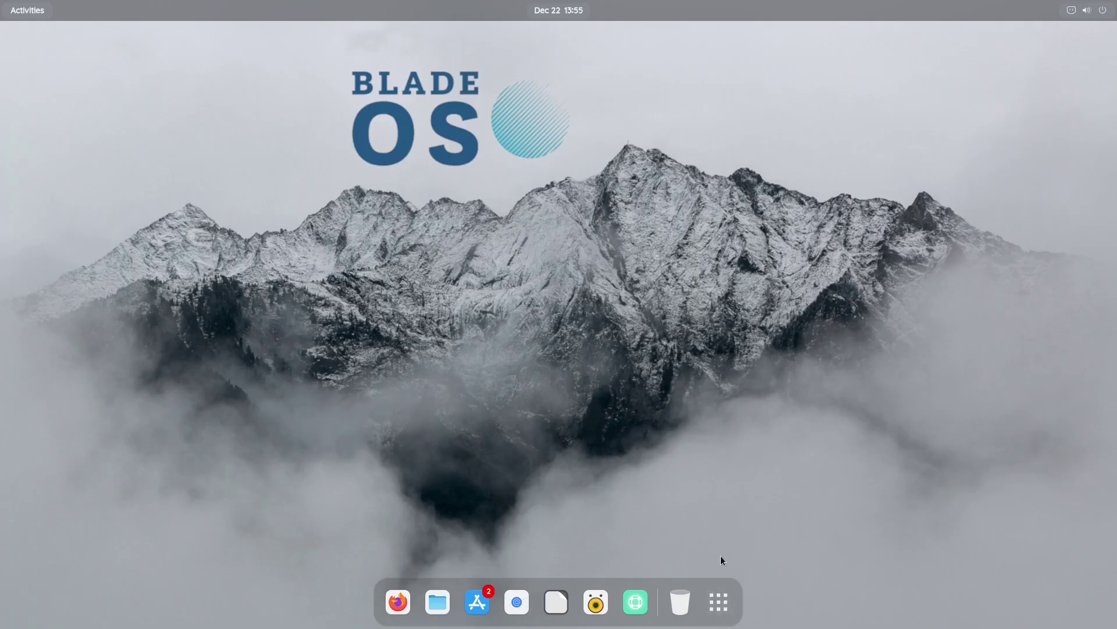
pyautogui.click(679, 611)
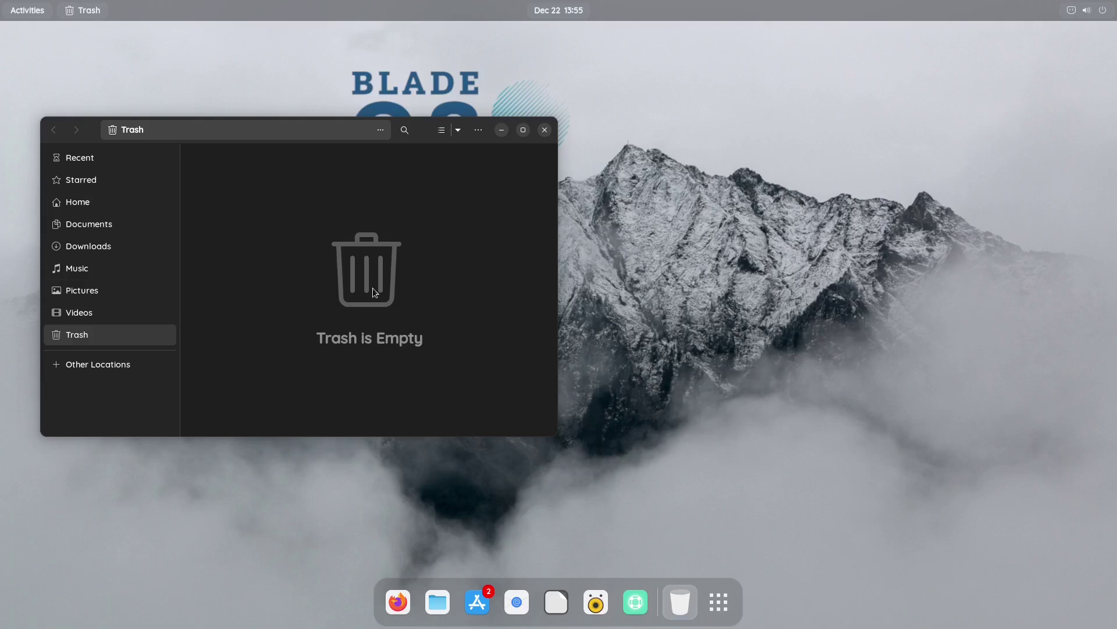
pyautogui.click(545, 130)
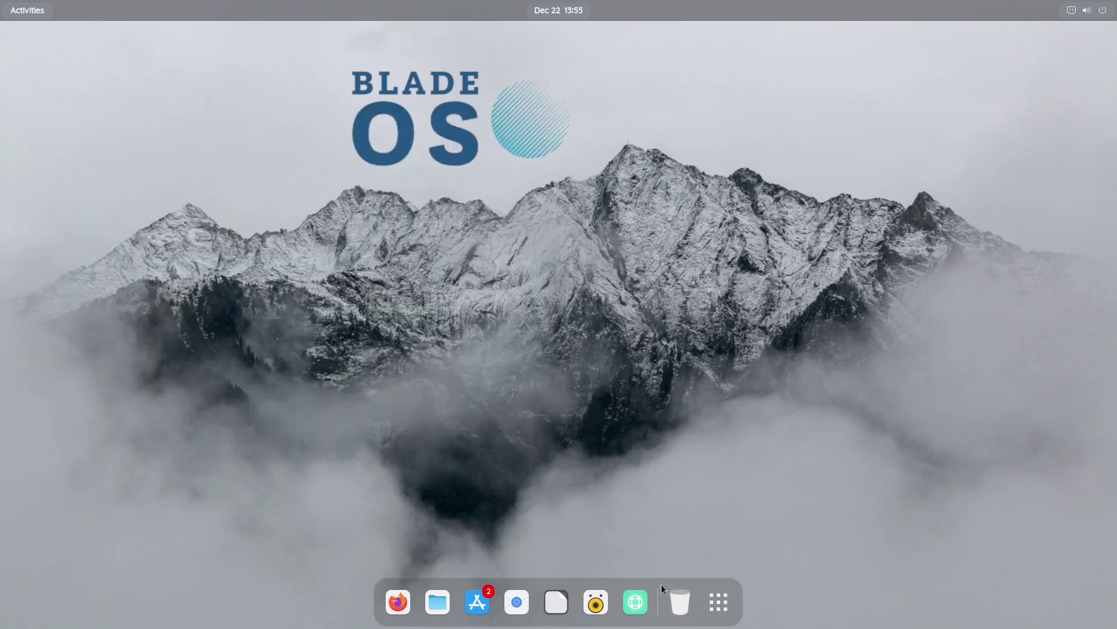
pyautogui.click(635, 601)
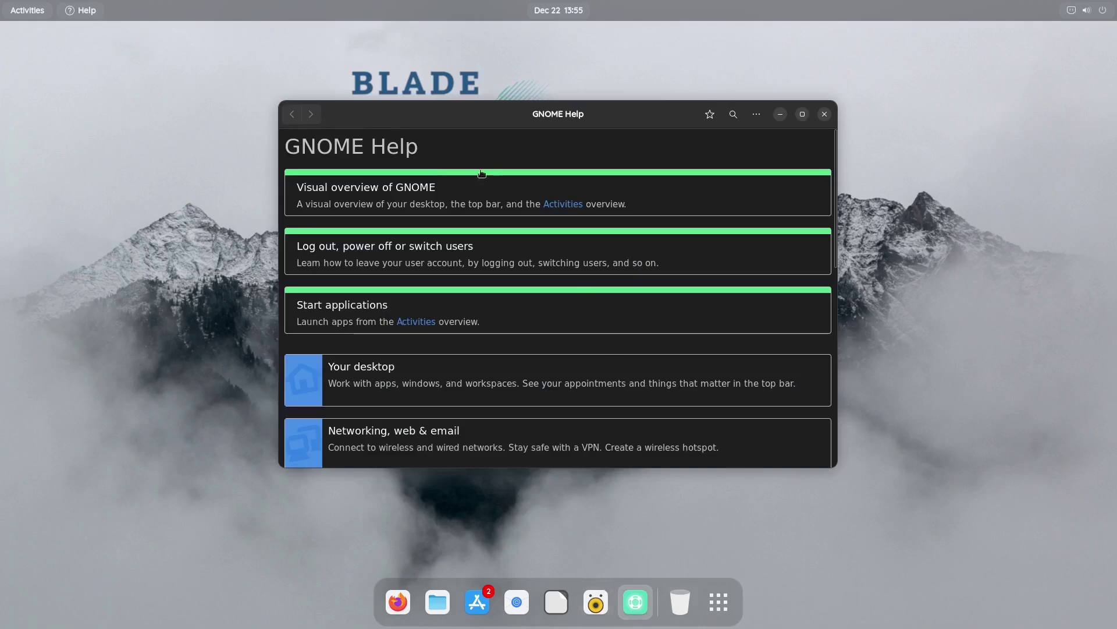
pyautogui.scroll(-5, 524, 271)
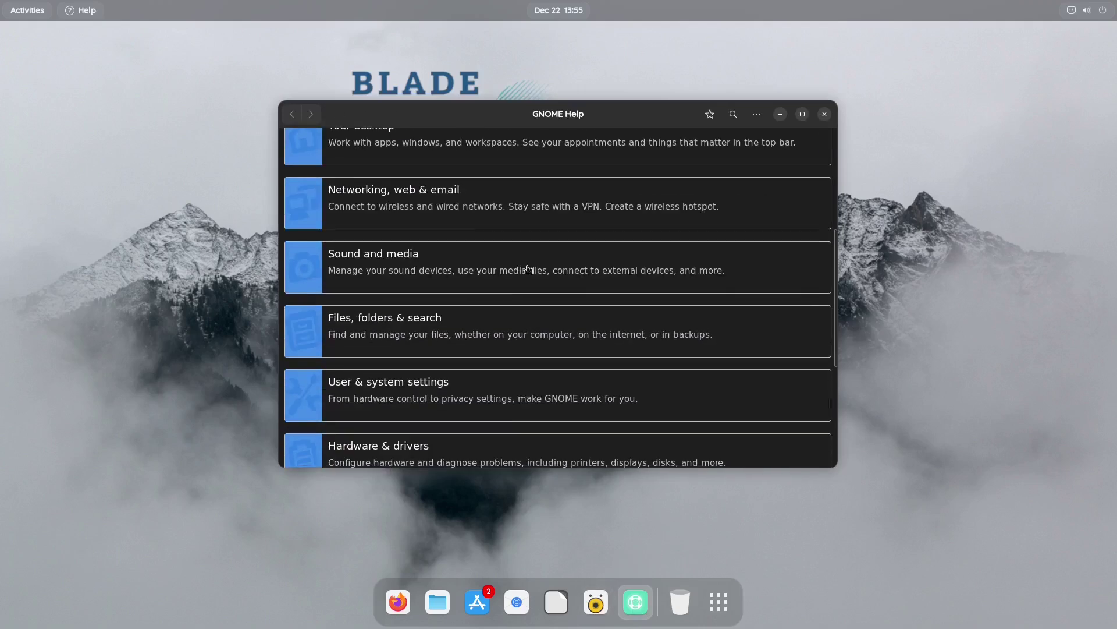
pyautogui.scroll(-3, 580, 279)
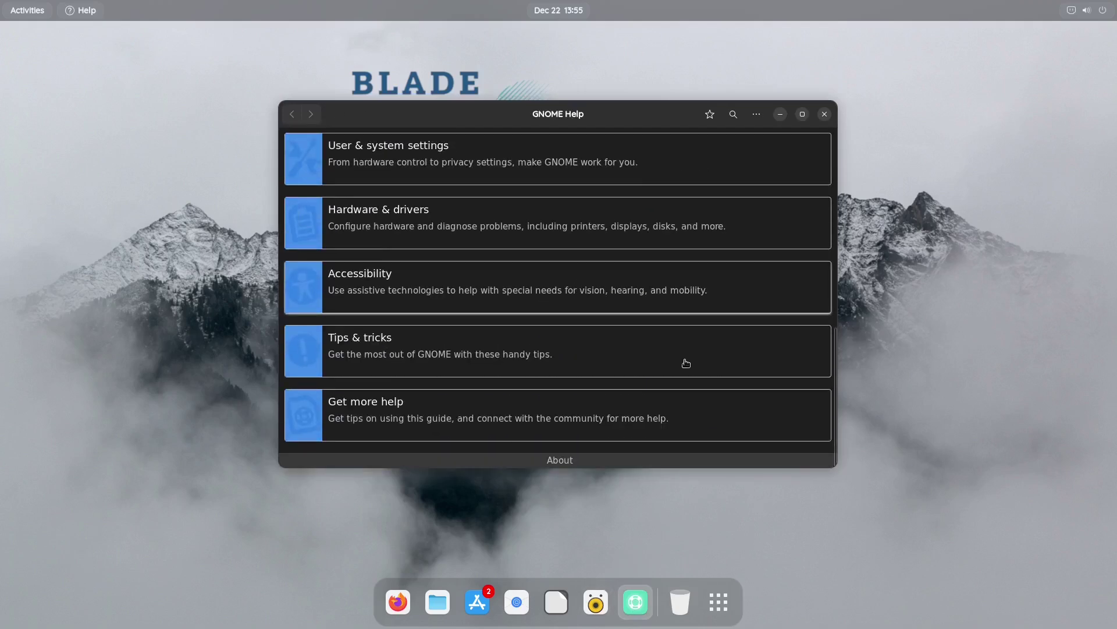
pyautogui.scroll(8, 604, 398)
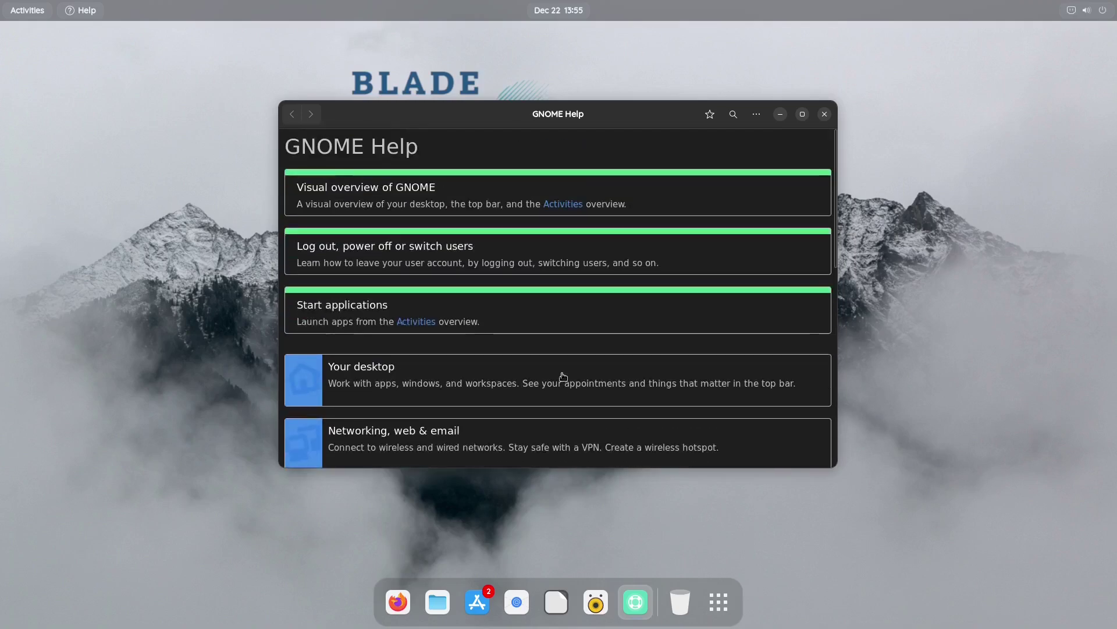
pyautogui.scroll(-8, 561, 375)
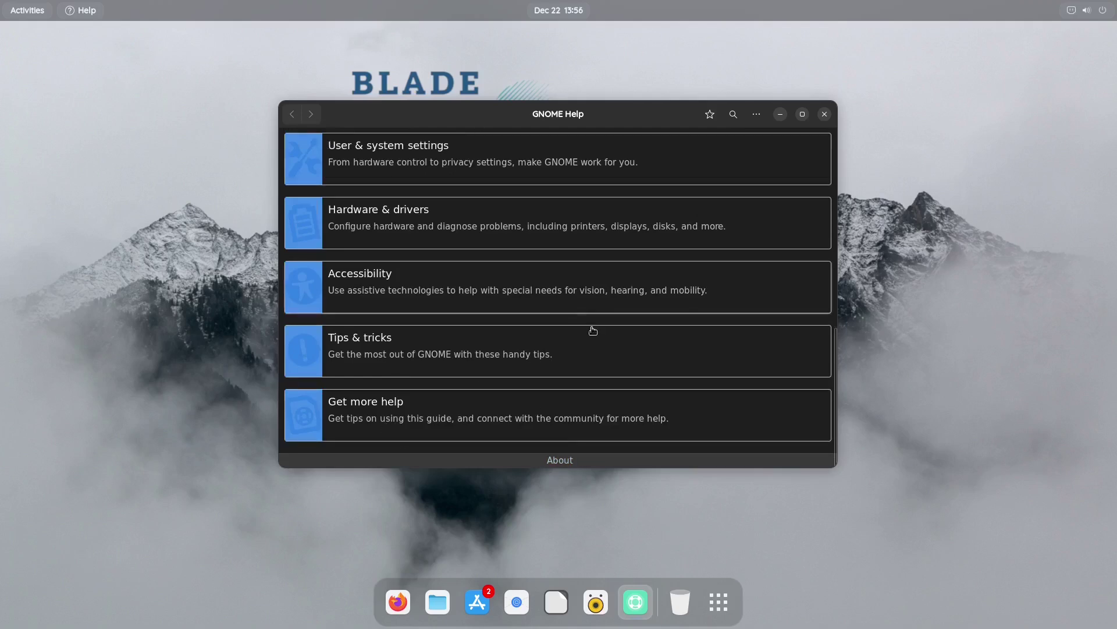
pyautogui.click(824, 116)
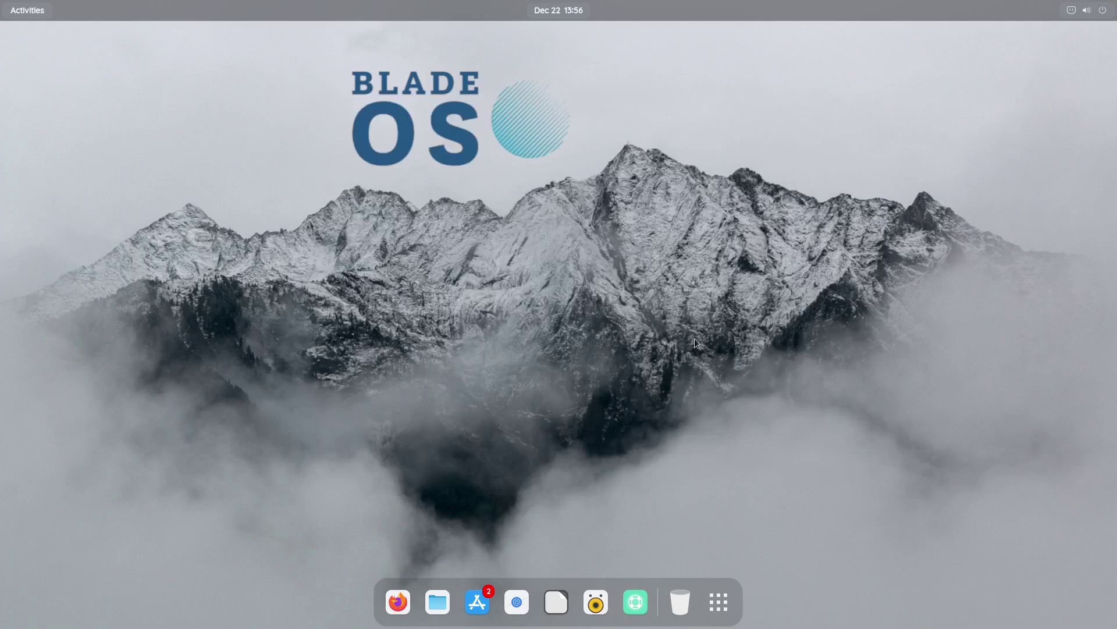
pyautogui.click(596, 606)
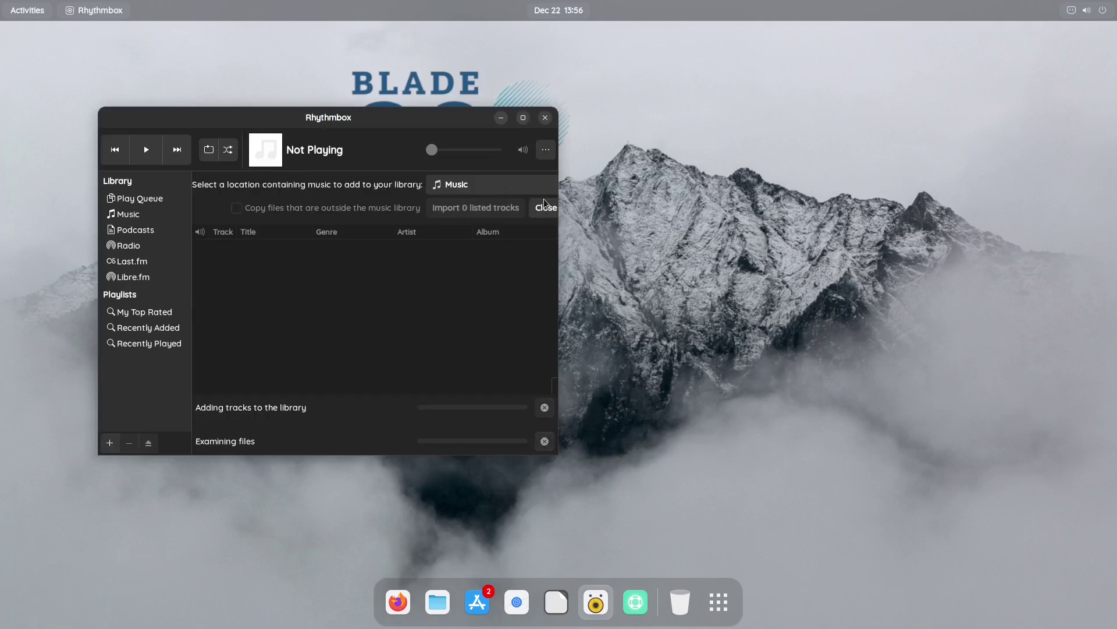
pyautogui.doubleClick(406, 117)
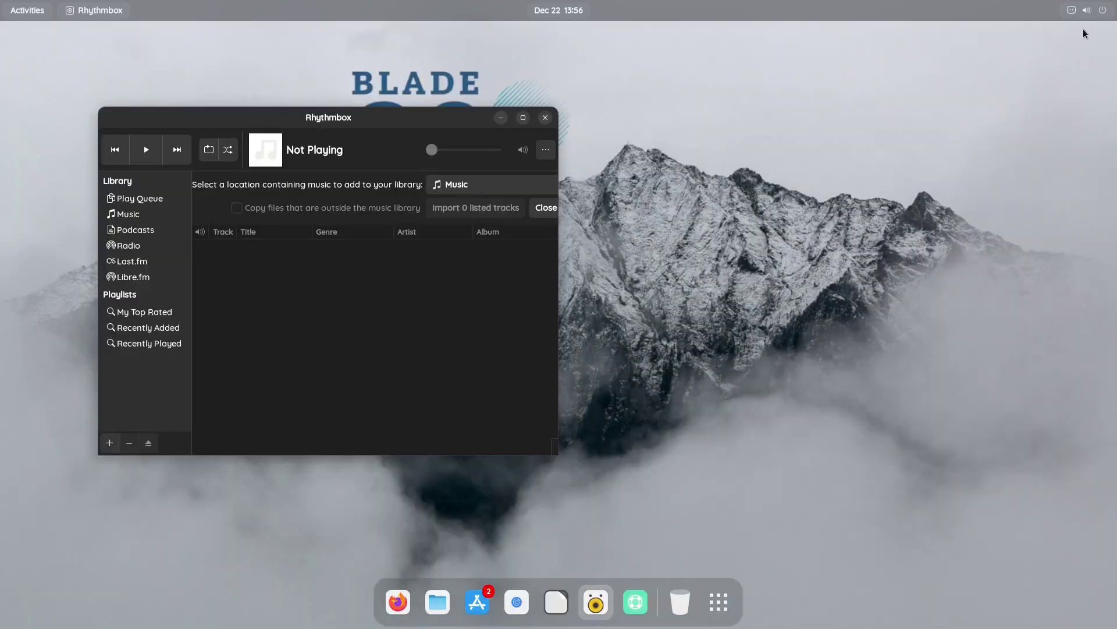
pyautogui.click(1082, 32)
pyautogui.moveTo(430, 122); pyautogui.dragTo(589, 137)
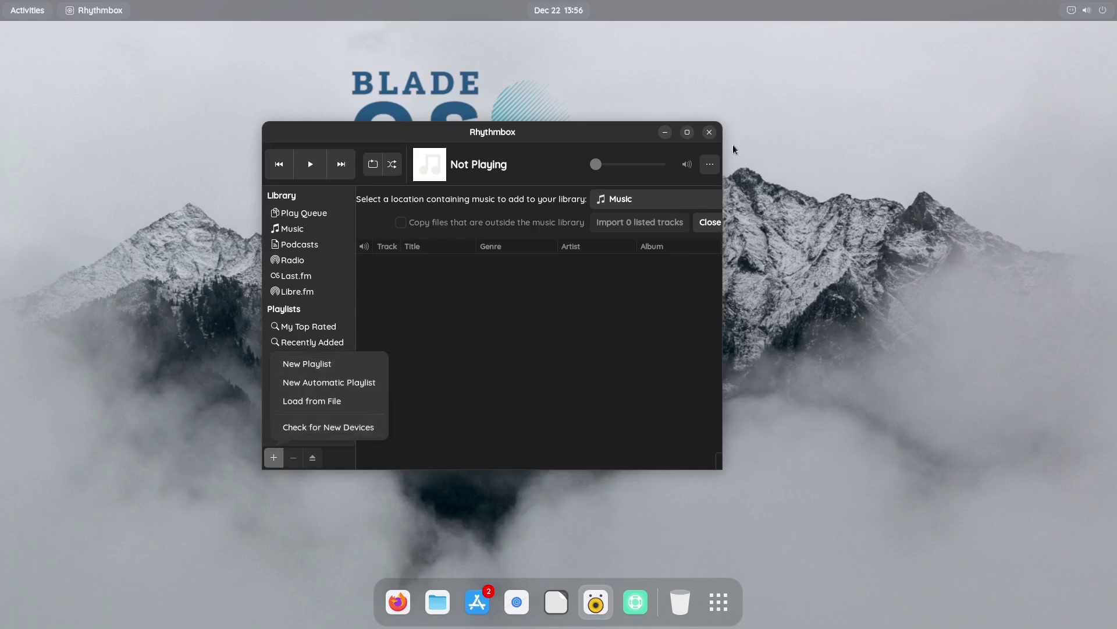
pyautogui.click(710, 135)
pyautogui.click(709, 133)
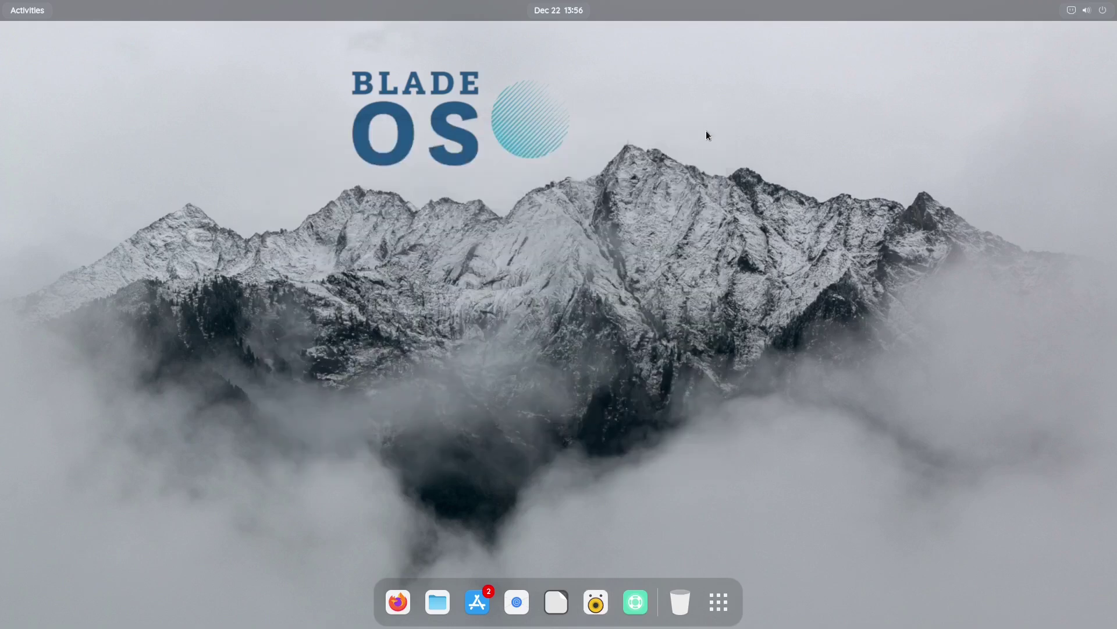
# Launch LibreOffice, create a blank Calc spreadsheet, select F7:N29, then close it
pyautogui.click(554, 604)
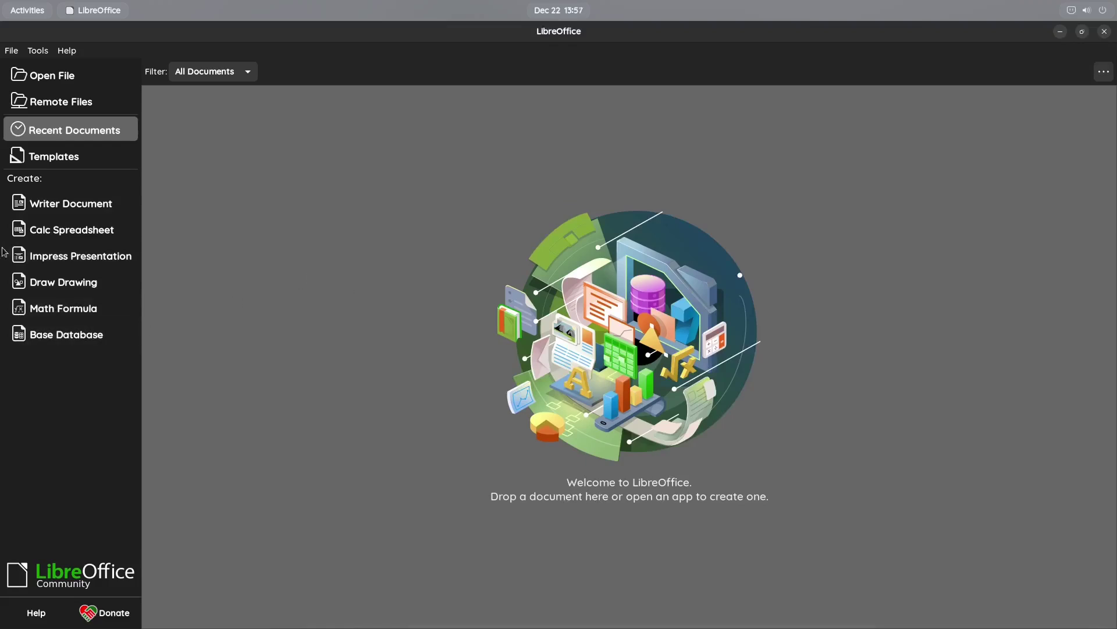
pyautogui.click(64, 233)
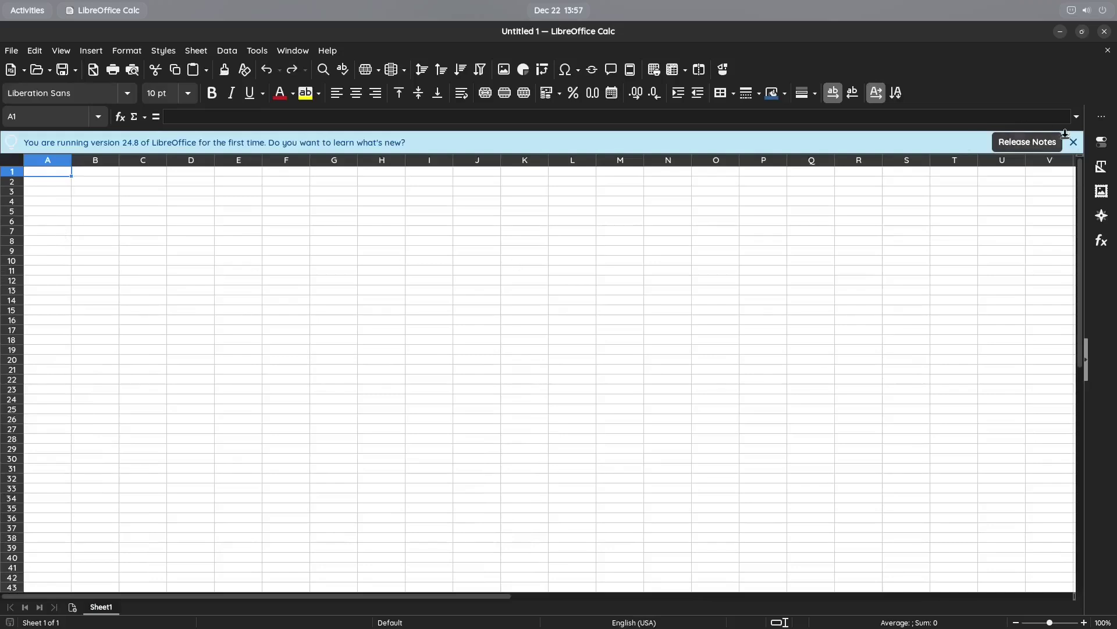
pyautogui.click(1074, 142)
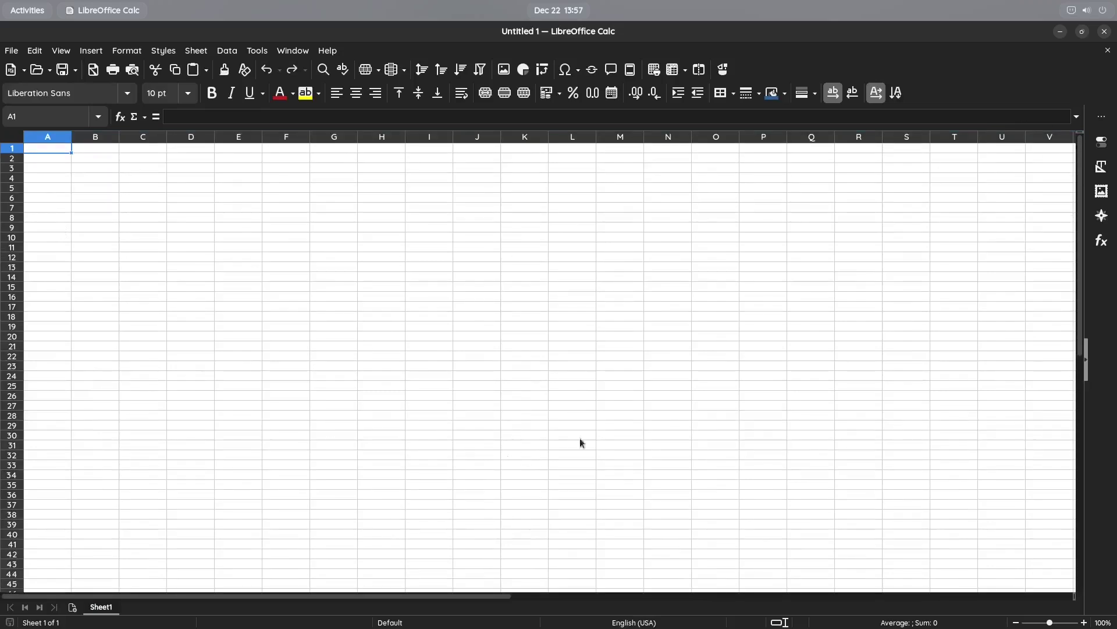
pyautogui.moveTo(304, 210); pyautogui.dragTo(719, 416)
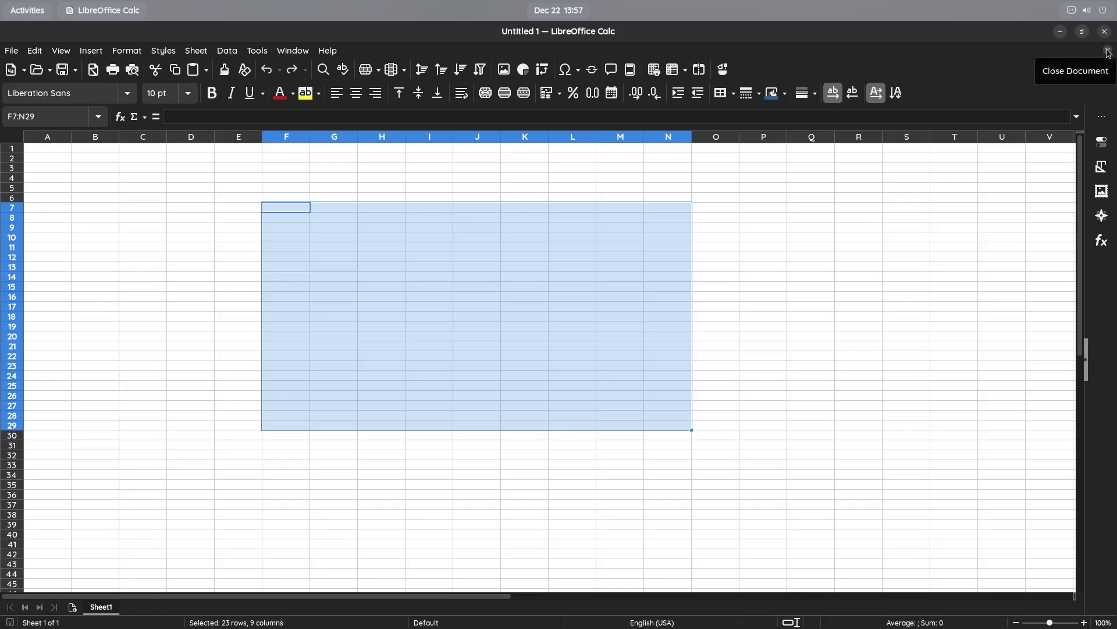
pyautogui.click(1108, 52)
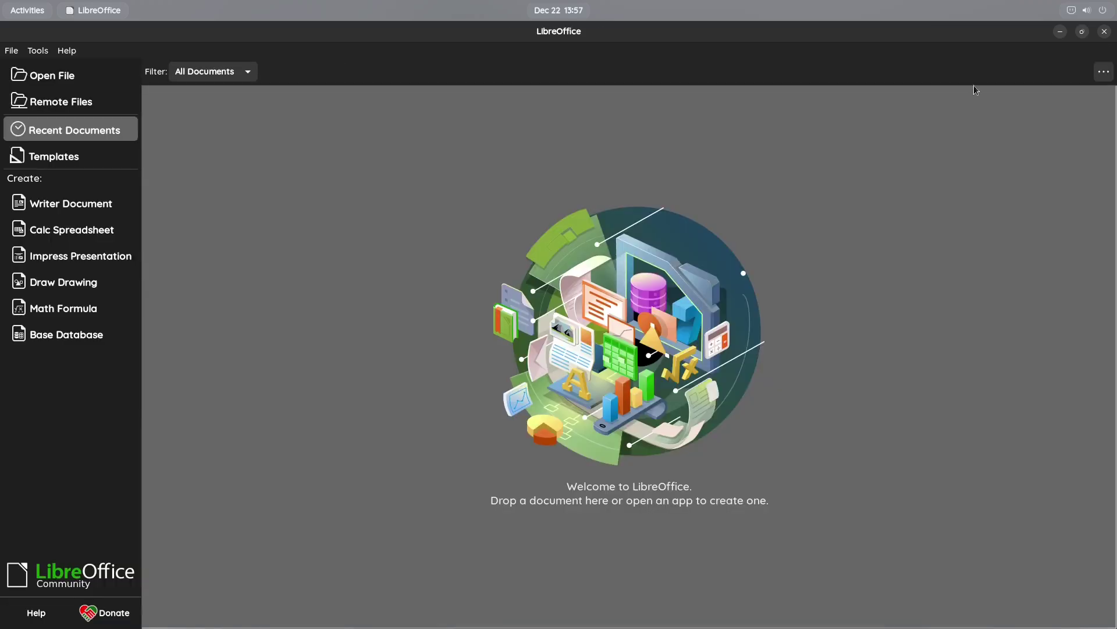
# Open a blank Writer document, disable tips on startup, then close Writer and LibreOffice
pyautogui.click(41, 206)
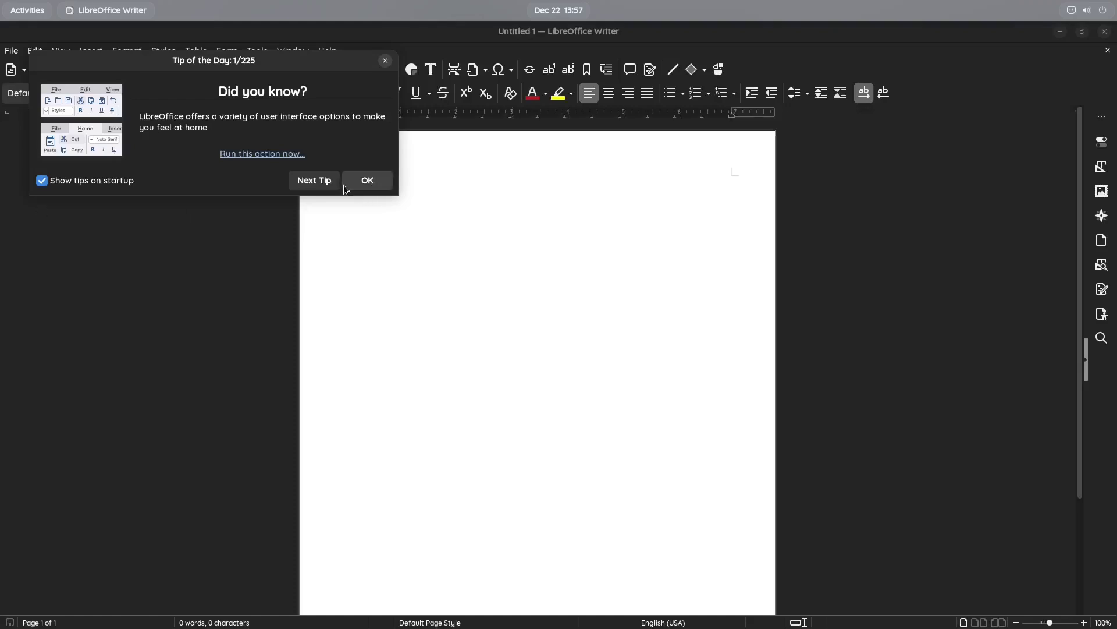
pyautogui.click(42, 181)
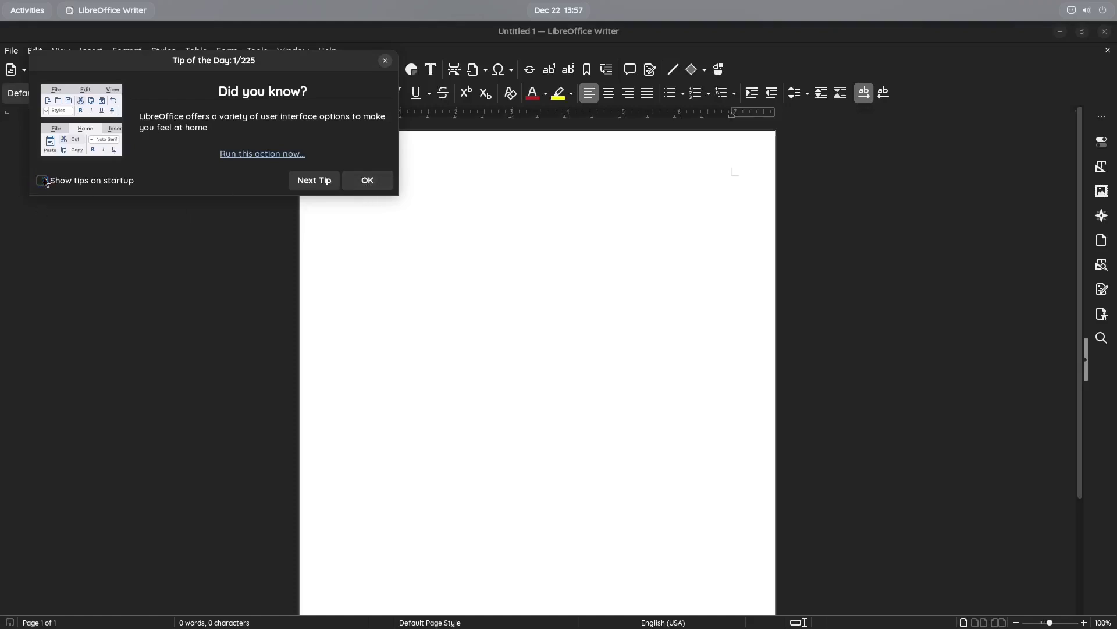
pyautogui.click(366, 181)
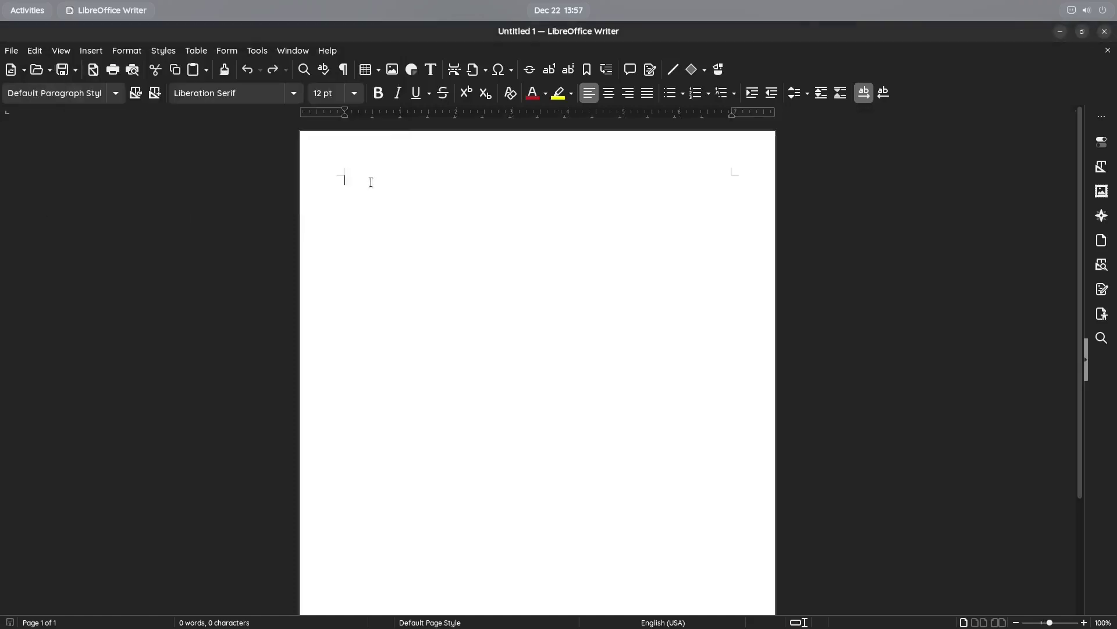
pyautogui.click(1108, 51)
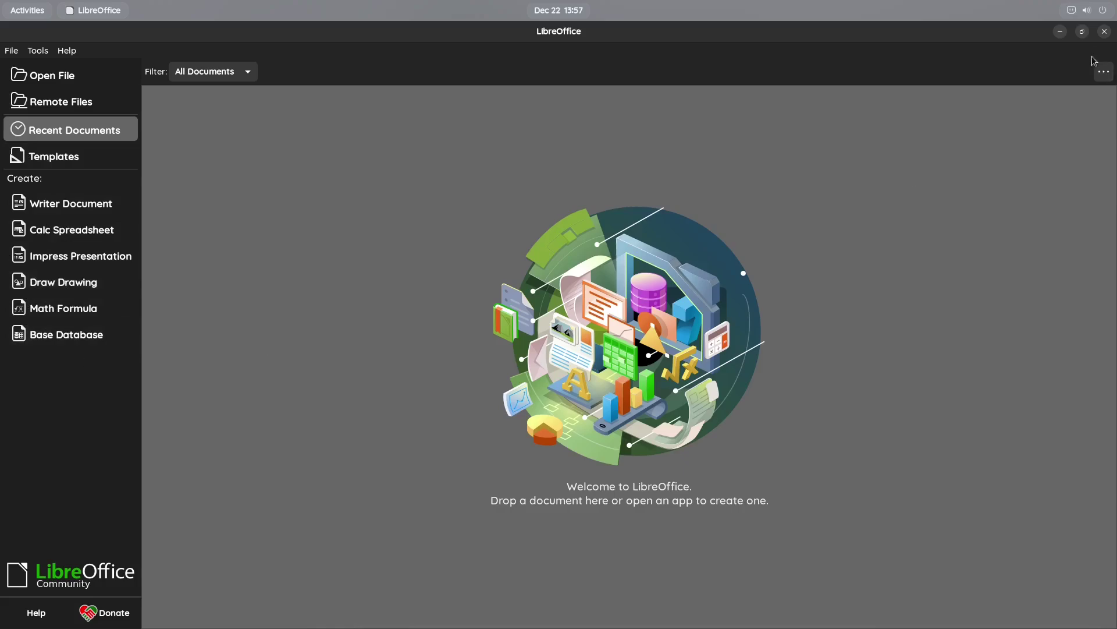
pyautogui.click(1105, 32)
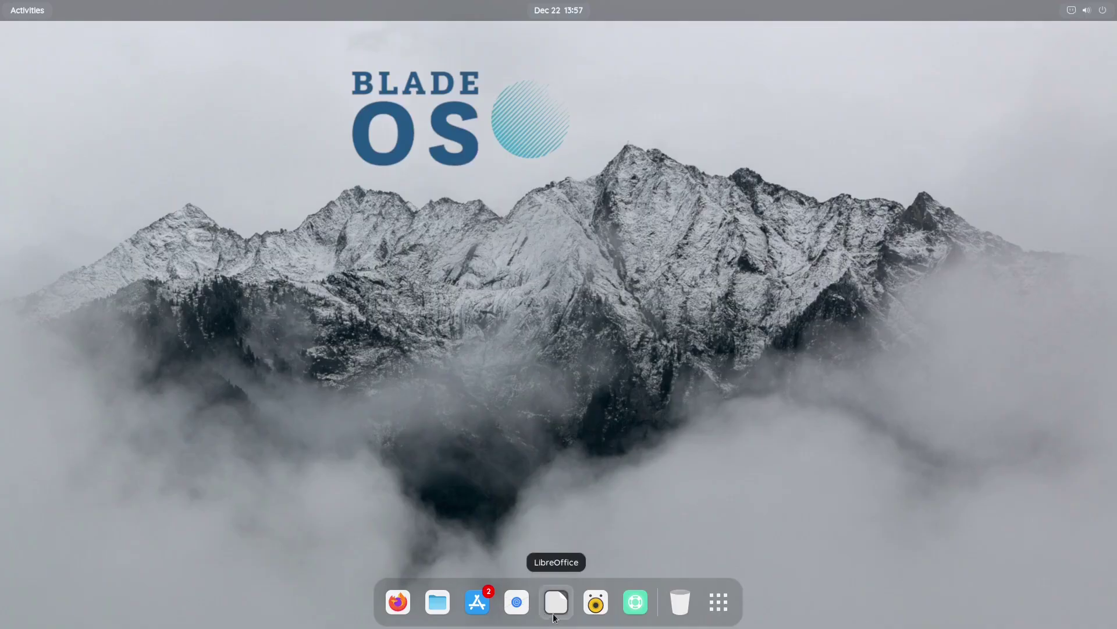
# Try launching Geary from the dock twice, then start GNOME Software instead
pyautogui.click(515, 604)
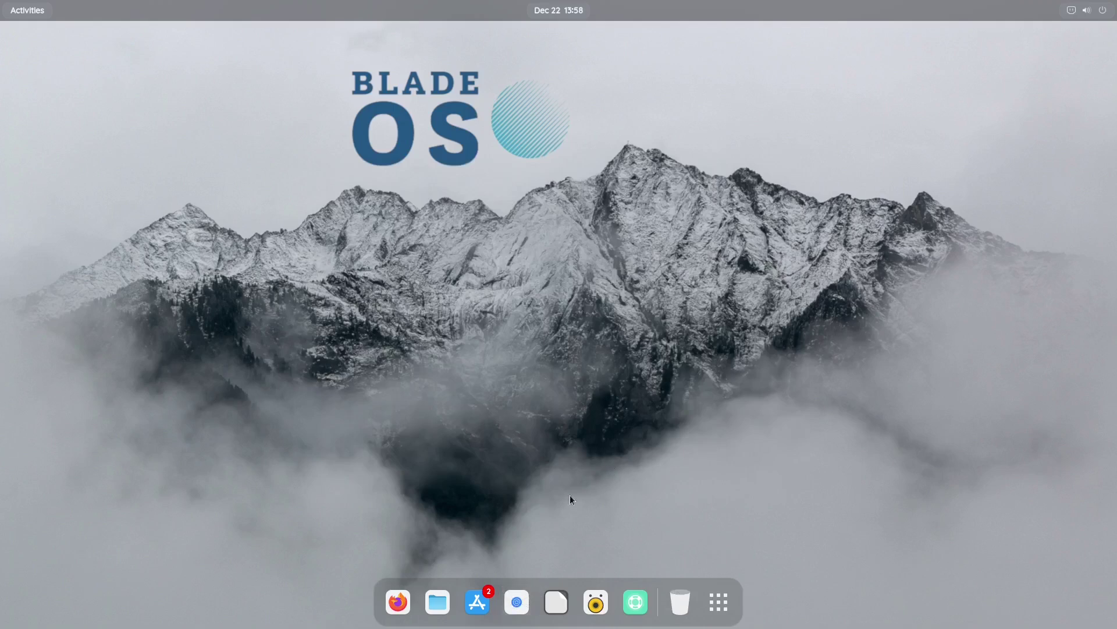
pyautogui.click(516, 606)
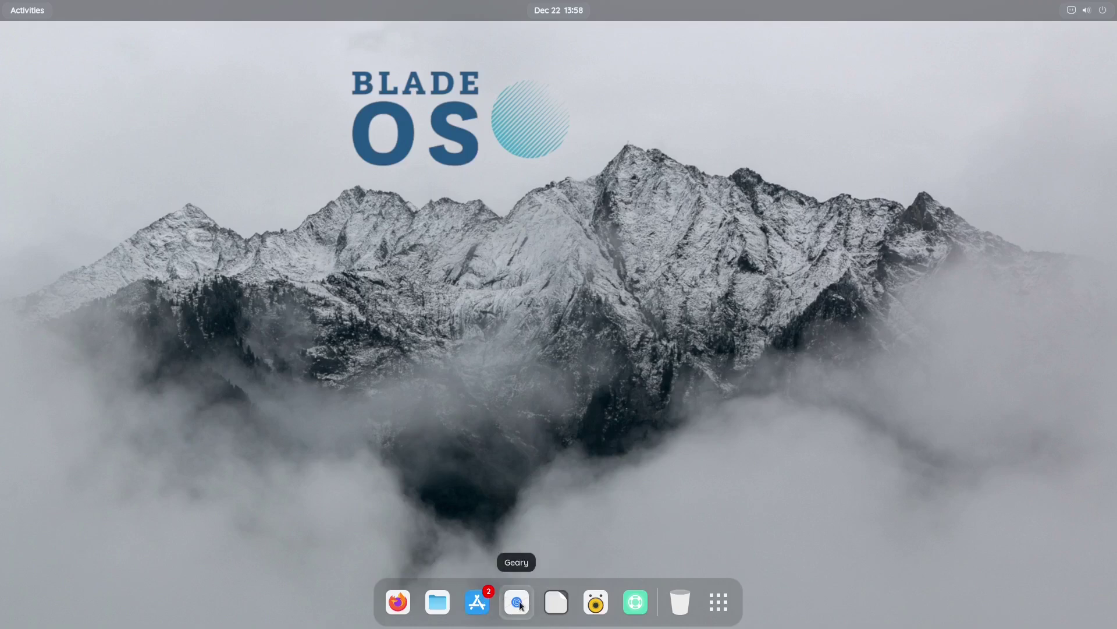
pyautogui.click(477, 604)
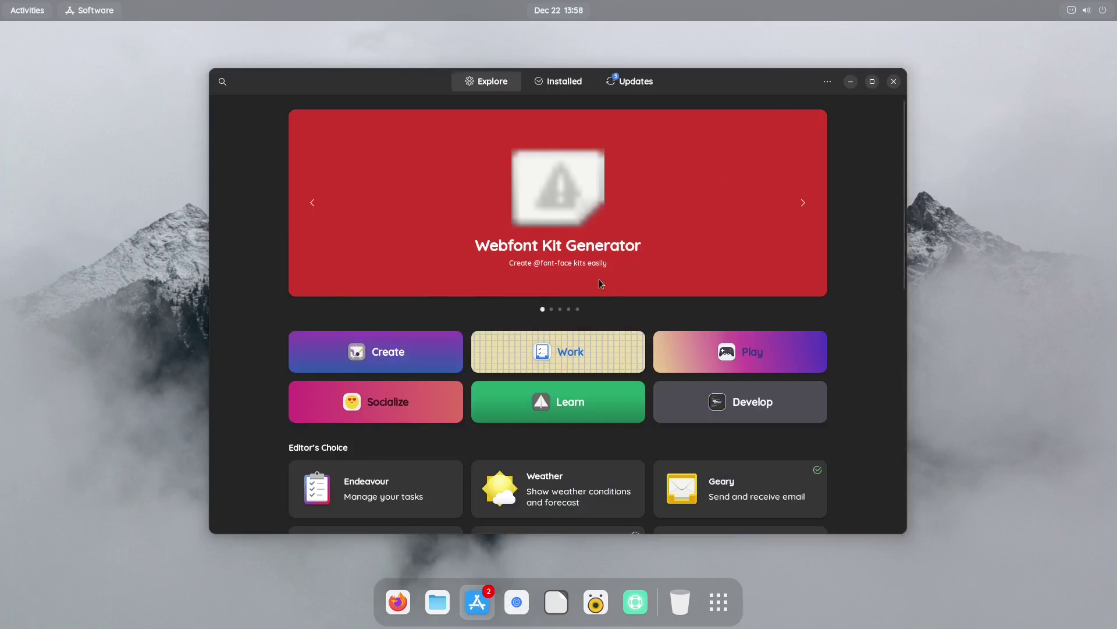
# View GNOME Software's About information (version 43.5), then dismiss it and return to Explore
pyautogui.click(827, 81)
pyautogui.click(814, 149)
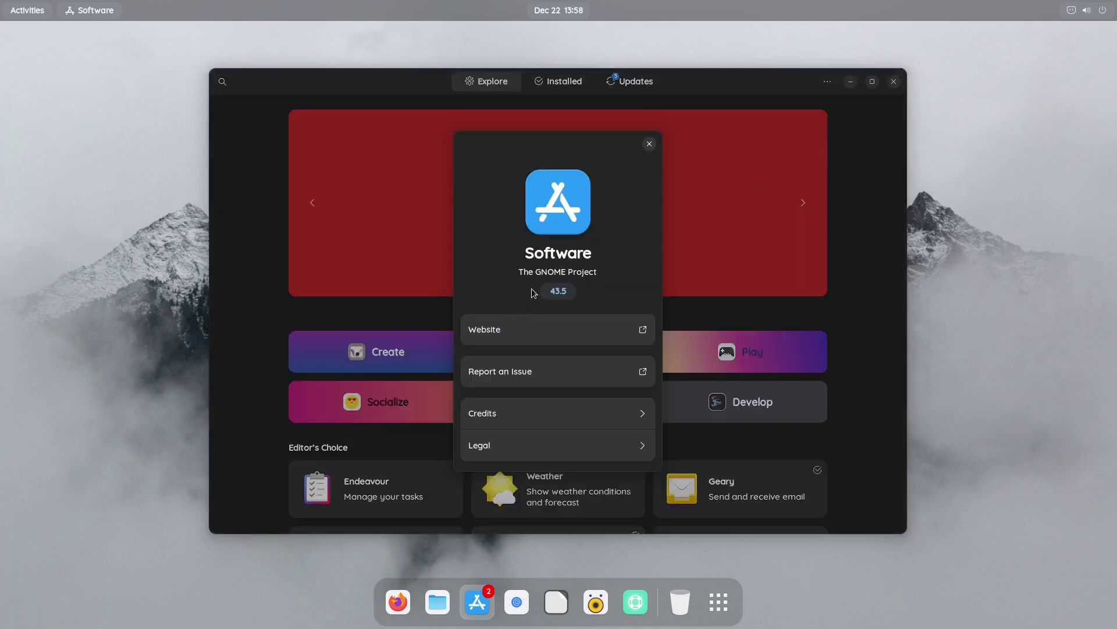
pyautogui.click(650, 144)
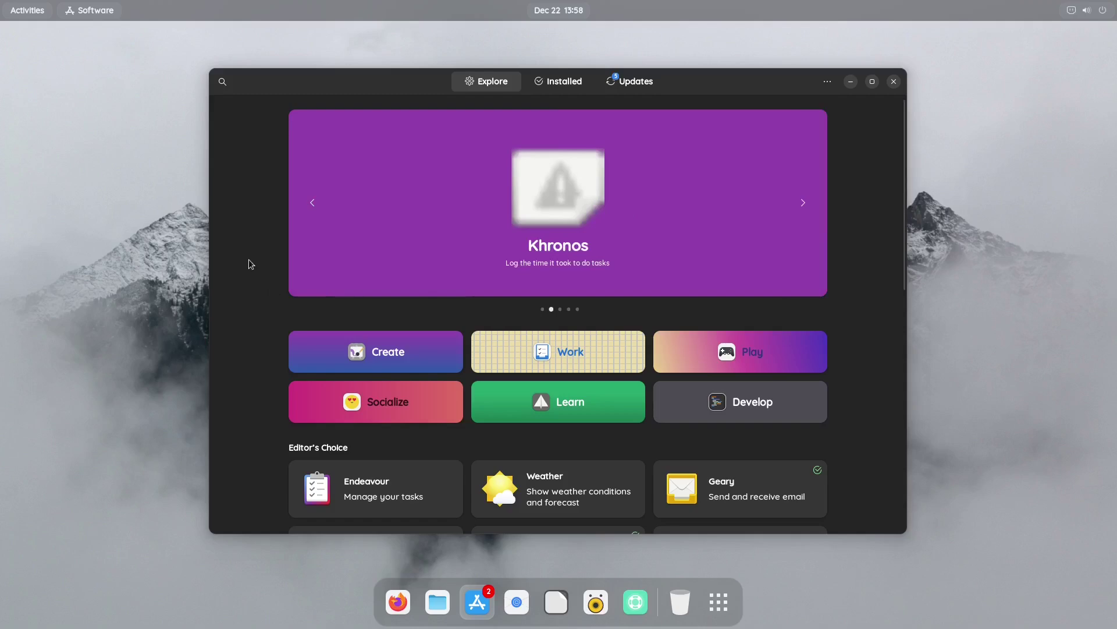
pyautogui.scroll(-5, 246, 259)
pyautogui.scroll(5, 264, 279)
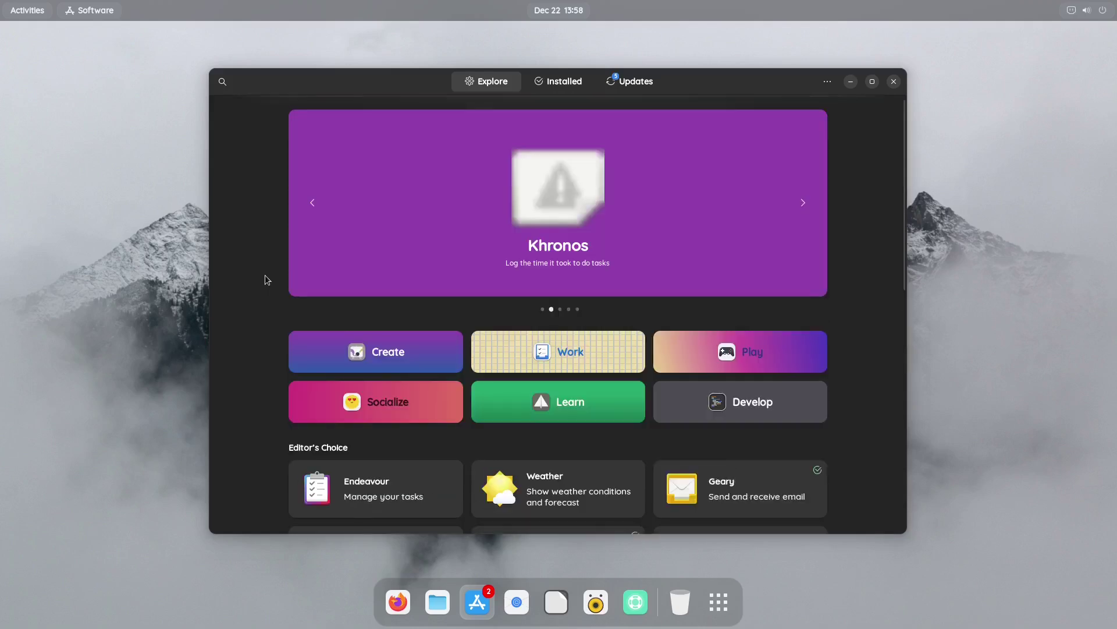
# Search for 'gim' and open the GNU Image Manipulation Program page
pyautogui.click(227, 85)
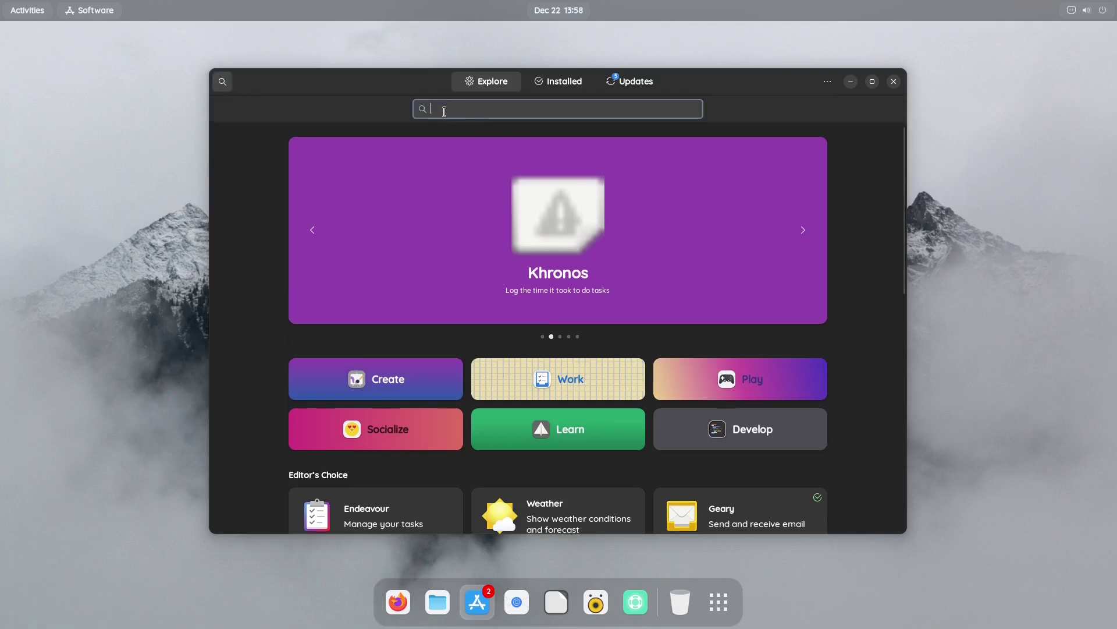
pyautogui.write('gimp')
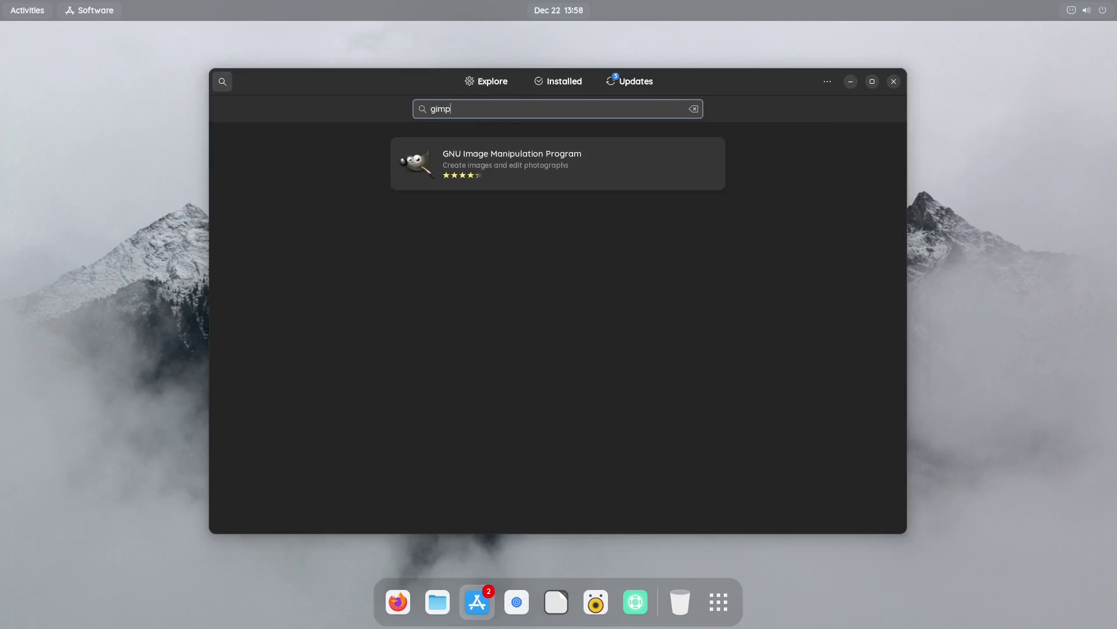
pyautogui.click(504, 153)
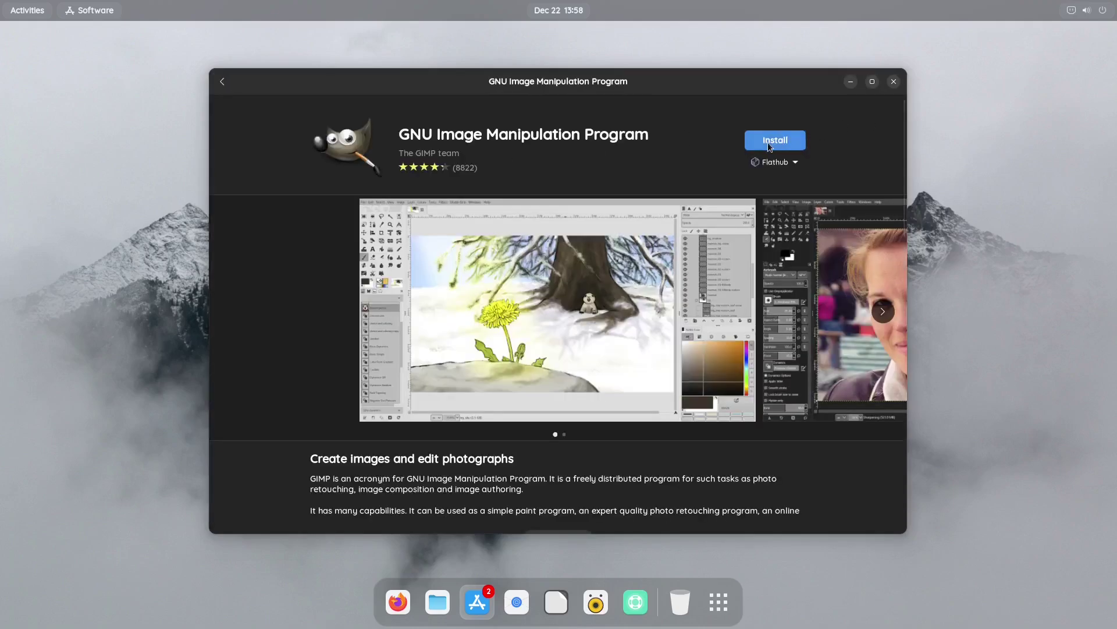
# Switch GIMP's source to Blade OS 24.2 and install it, authenticating with the account password
pyautogui.click(797, 162)
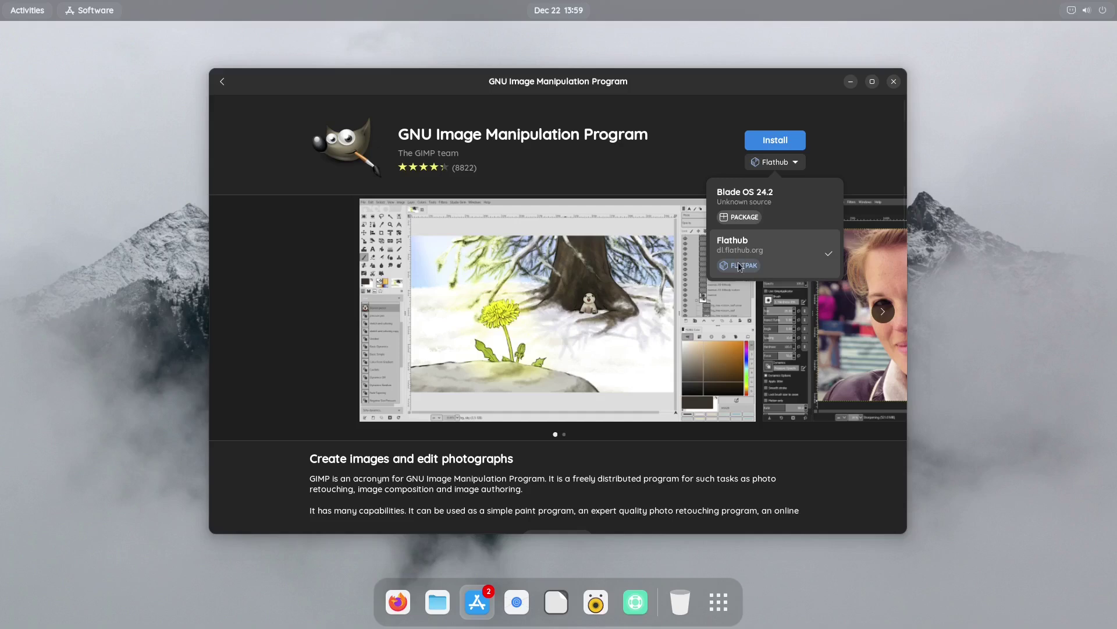
pyautogui.click(754, 210)
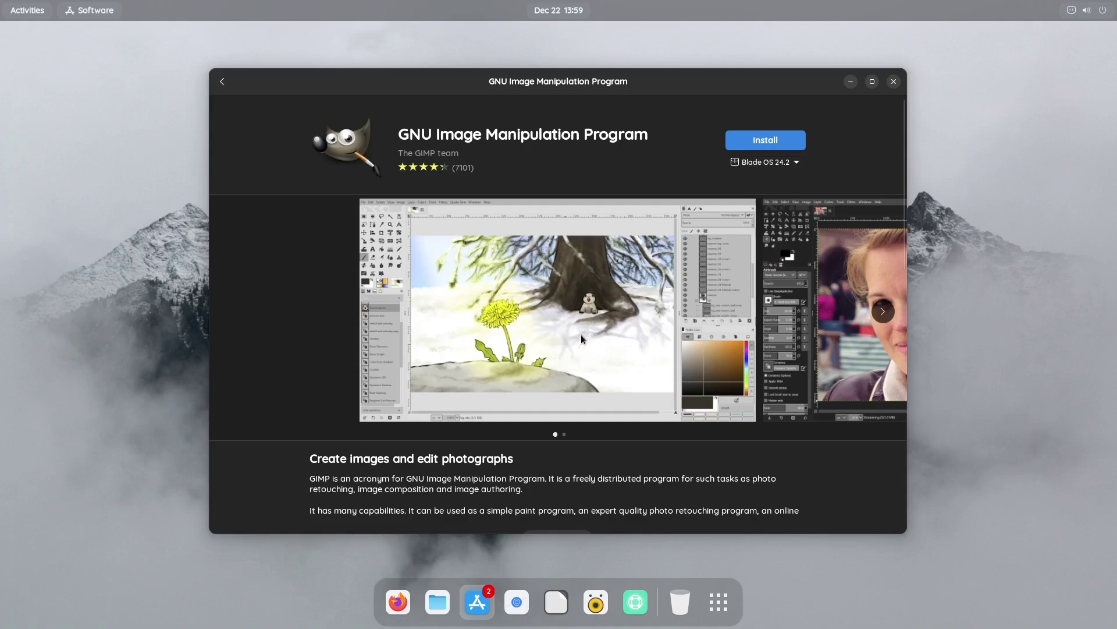
pyautogui.click(766, 141)
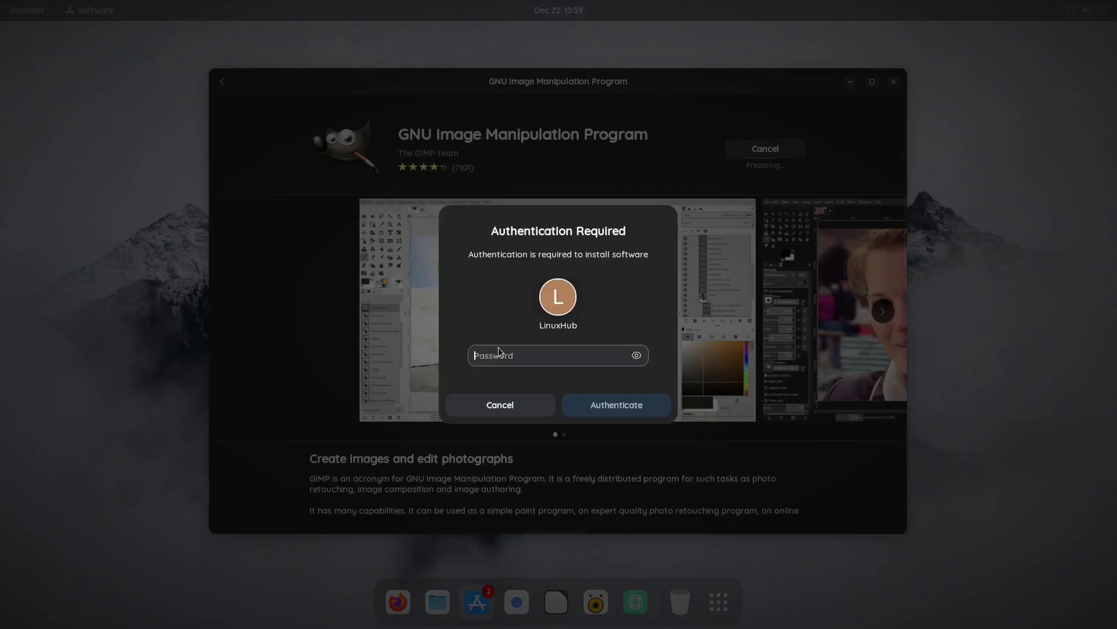
pyautogui.write('•')
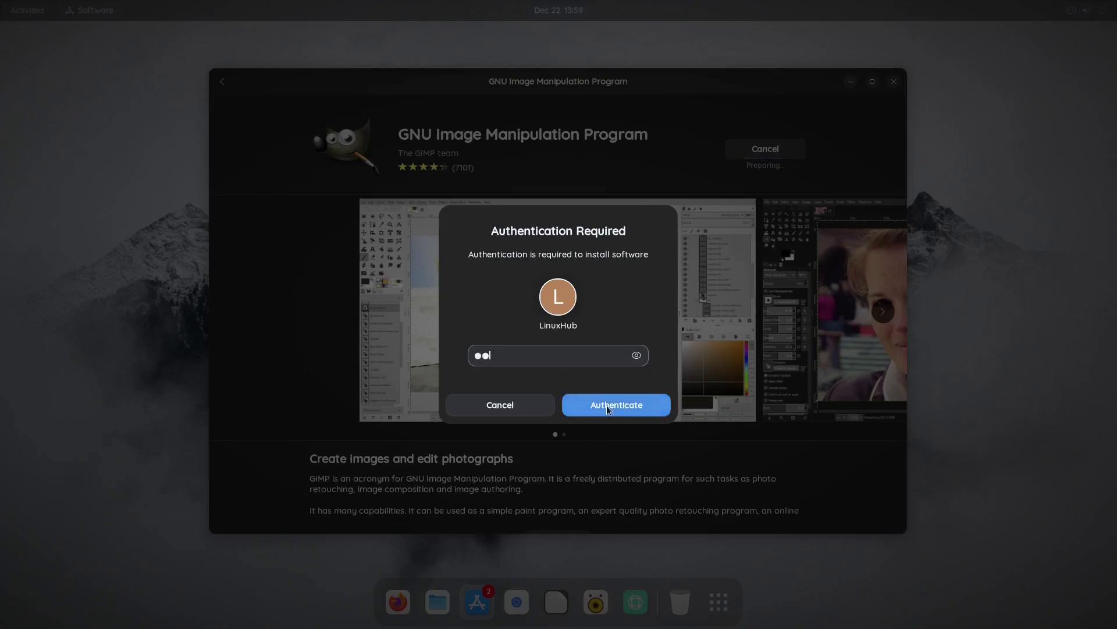
pyautogui.click(608, 405)
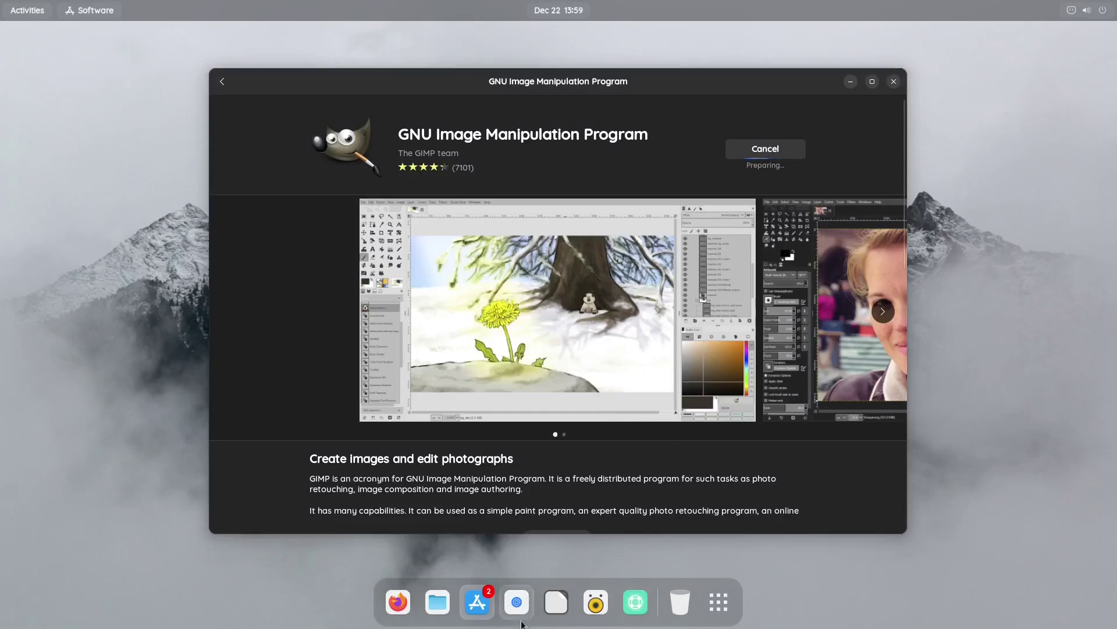
# Open Files maximized on the Home folder and toggle hidden files with Ctrl+H
pyautogui.click(438, 607)
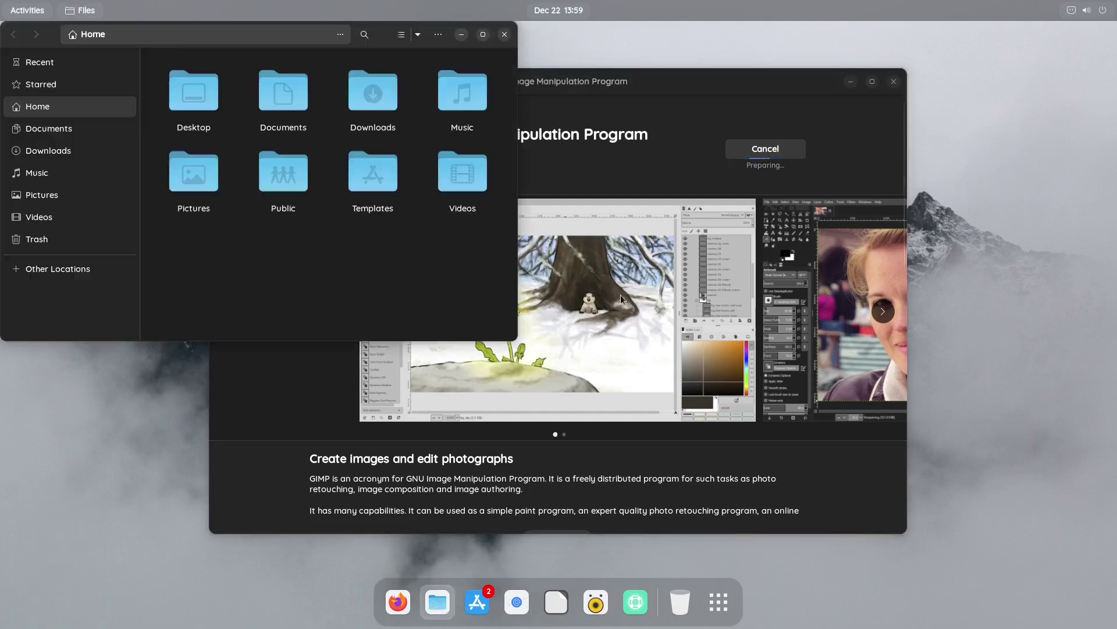
pyautogui.doubleClick(381, 34)
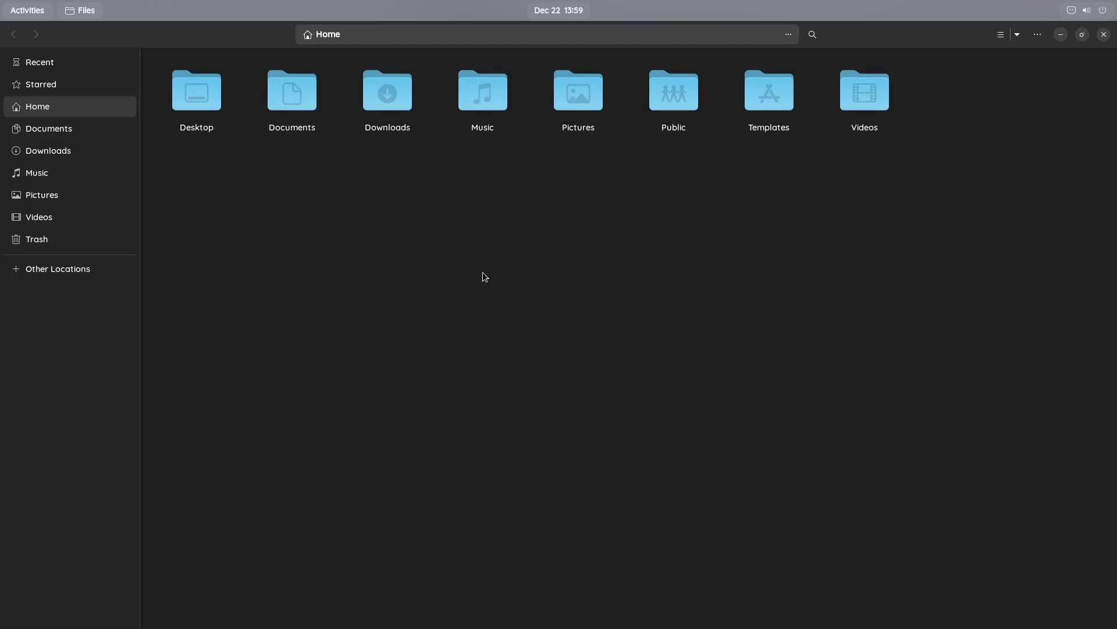
pyautogui.hotkey('ctrl', 'h')
# Close Files and launch the newly installed GIMP in a maximized window
pyautogui.click(1104, 35)
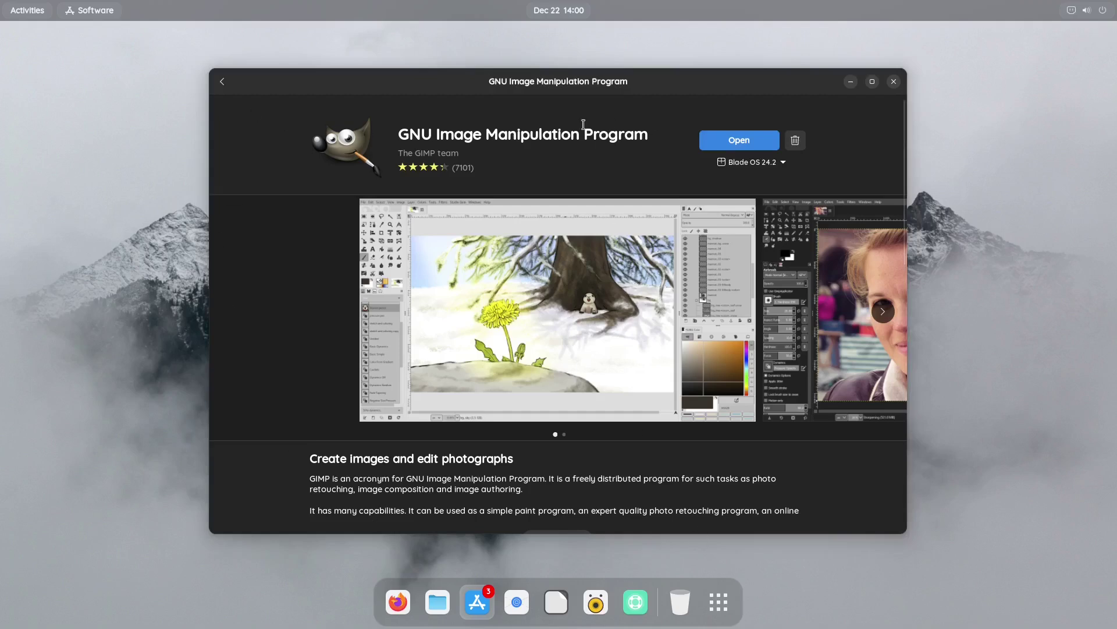
pyautogui.click(750, 143)
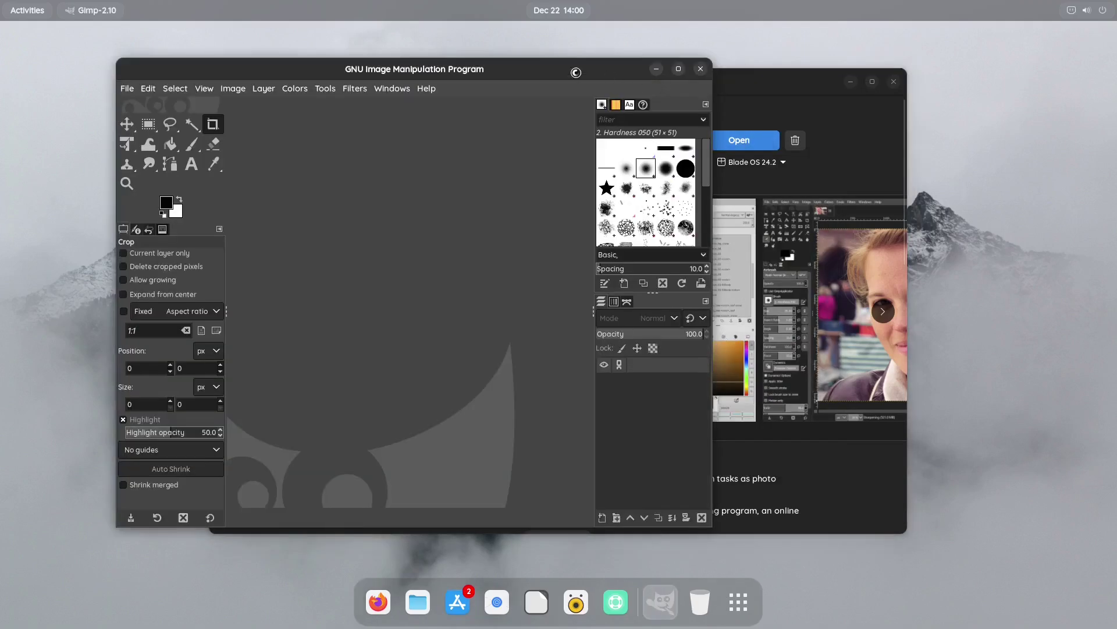
pyautogui.doubleClick(570, 71)
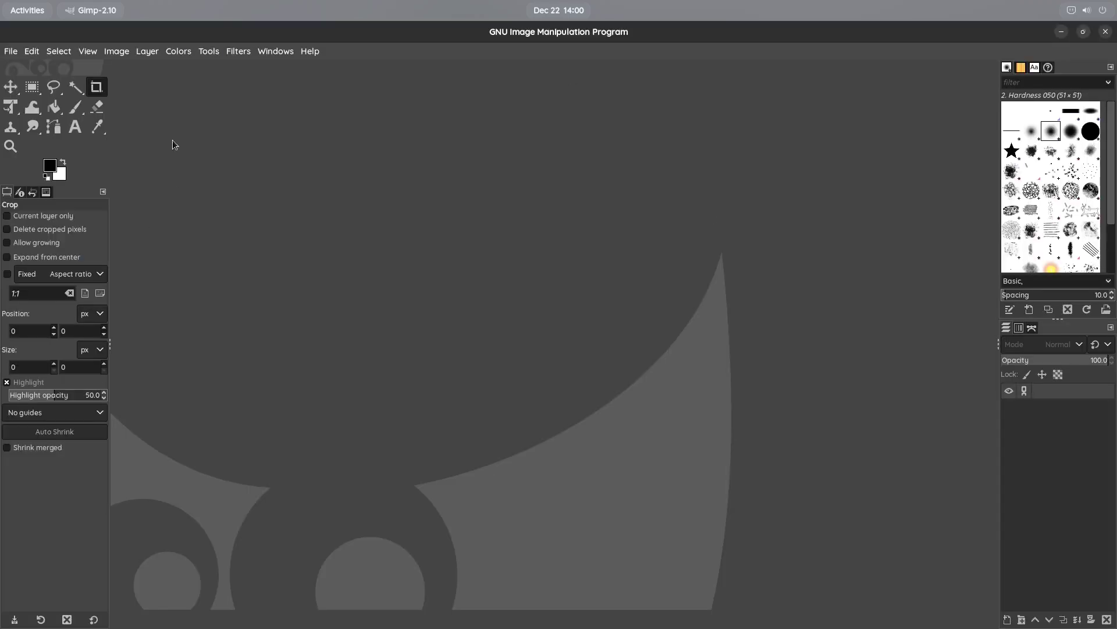
# Check GIMP's About details showing version 2.10.34, then quit GIMP
pyautogui.click(11, 53)
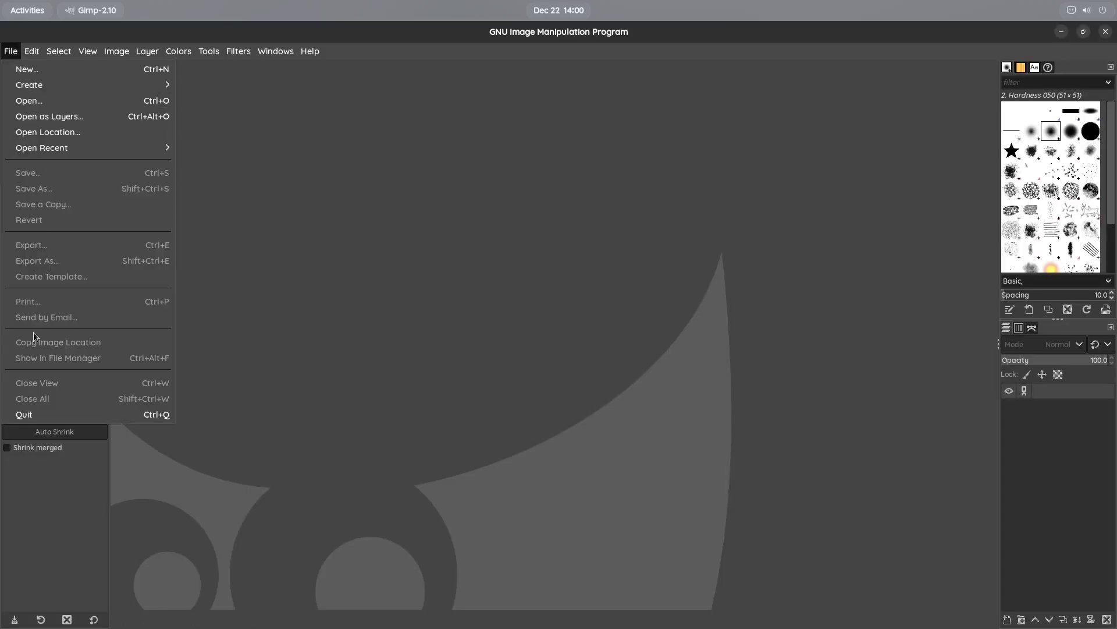
pyautogui.moveTo(87, 51)
pyautogui.moveTo(310, 51)
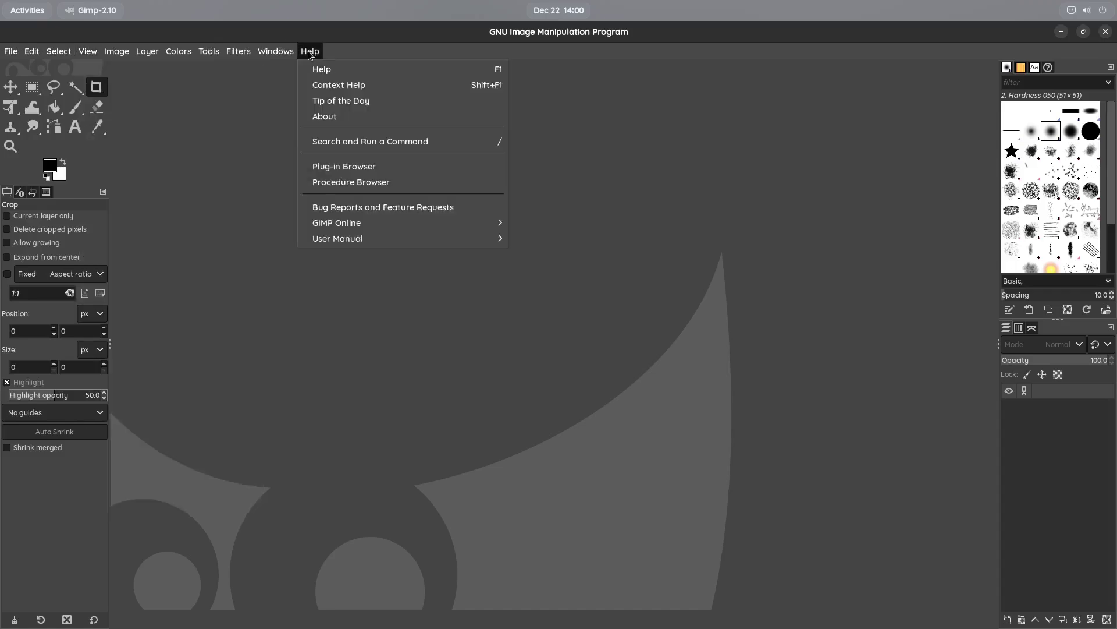
pyautogui.click(349, 119)
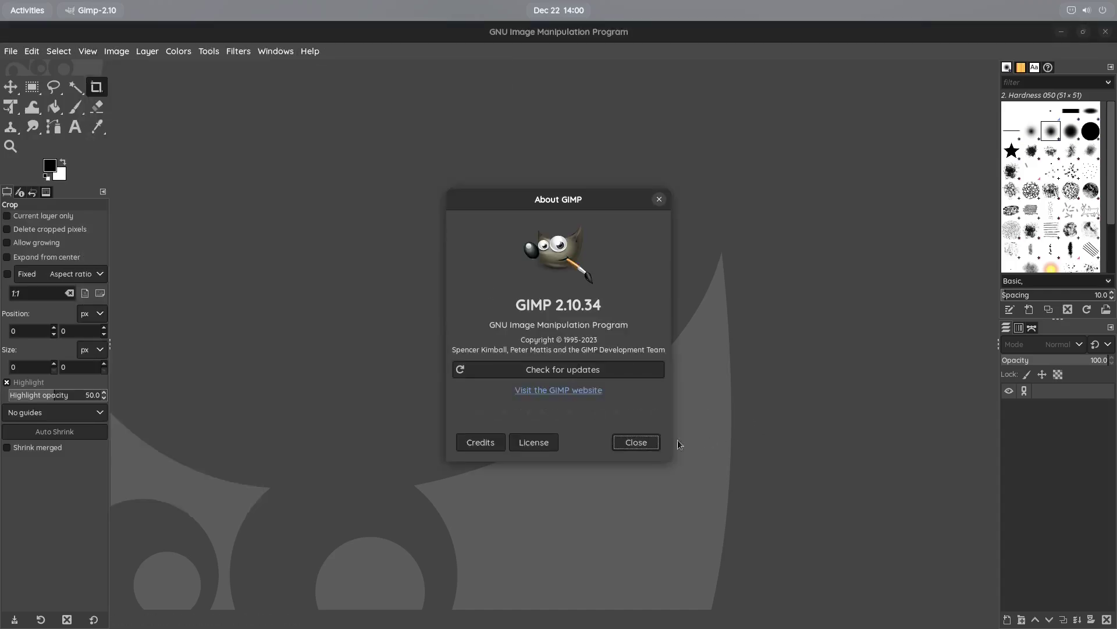
pyautogui.click(634, 444)
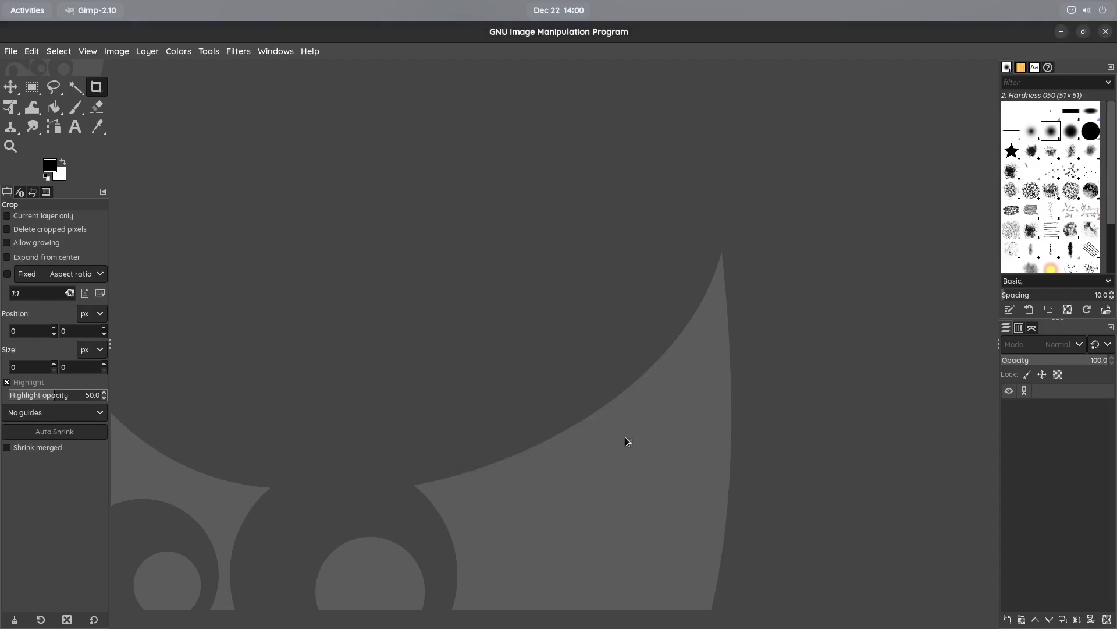
pyautogui.click(1105, 32)
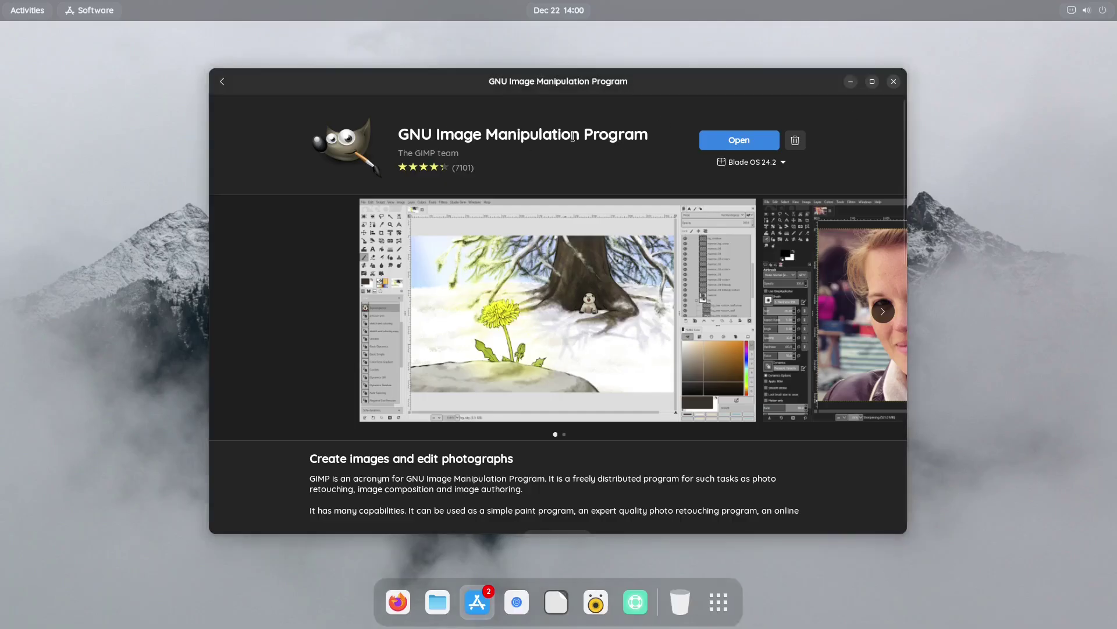
# Go back from the GIMP page to Explore and scroll through the featured apps
pyautogui.click(219, 83)
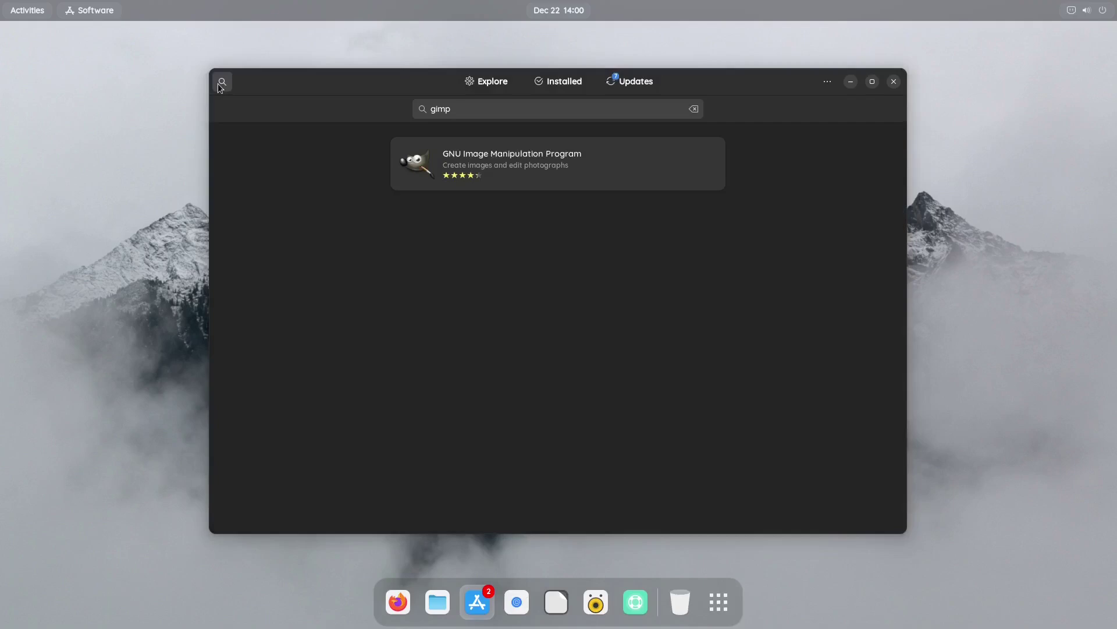
pyautogui.click(473, 77)
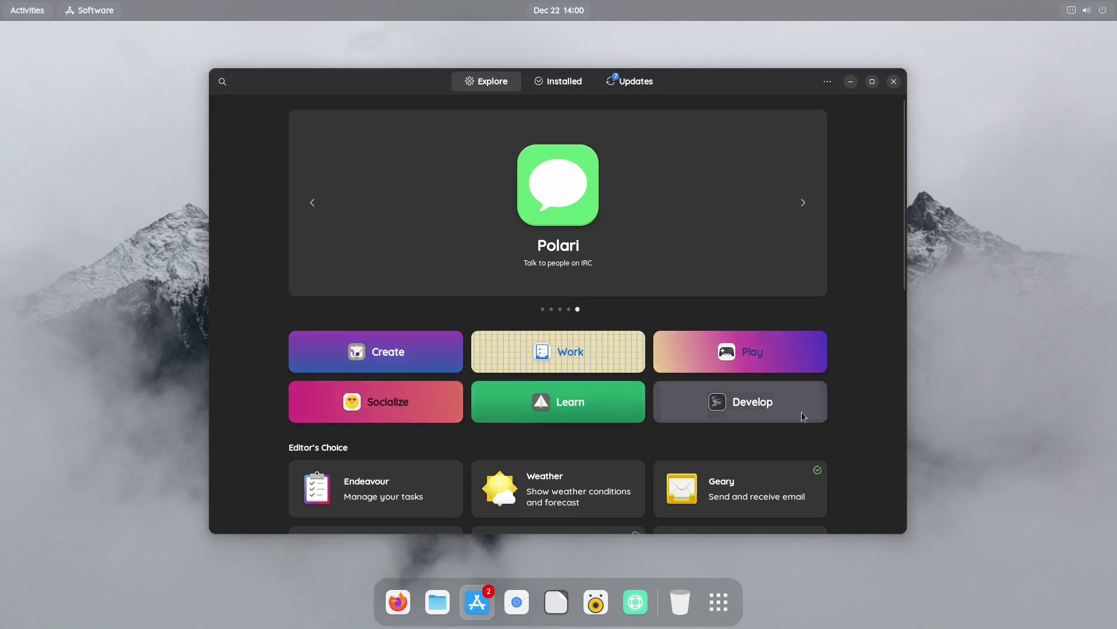
pyautogui.scroll(-3, 479, 440)
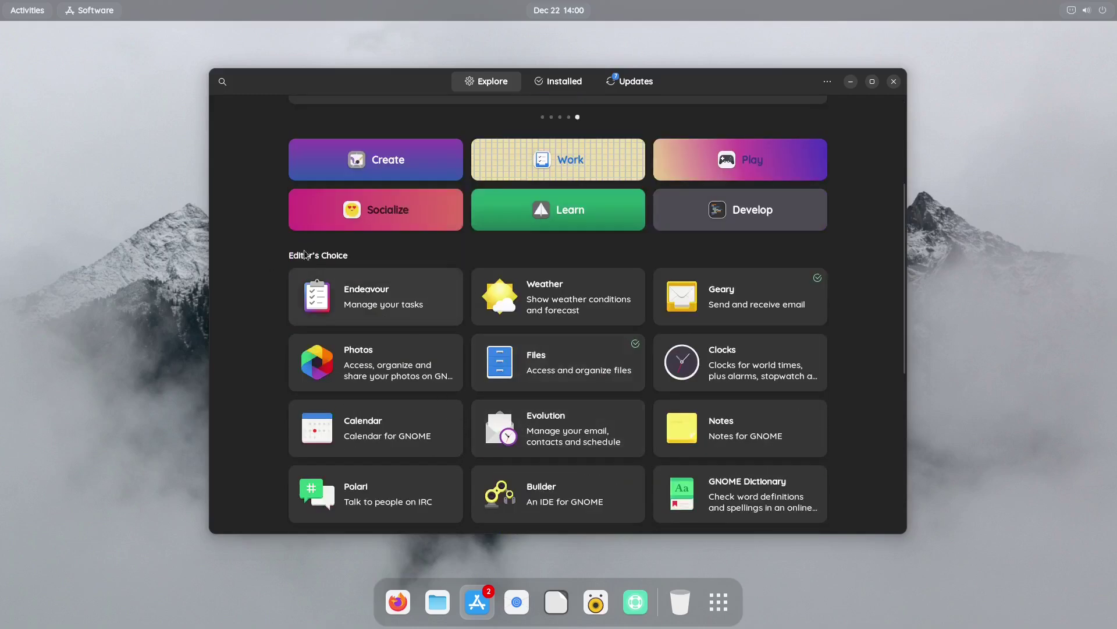
pyautogui.scroll(-4, 624, 366)
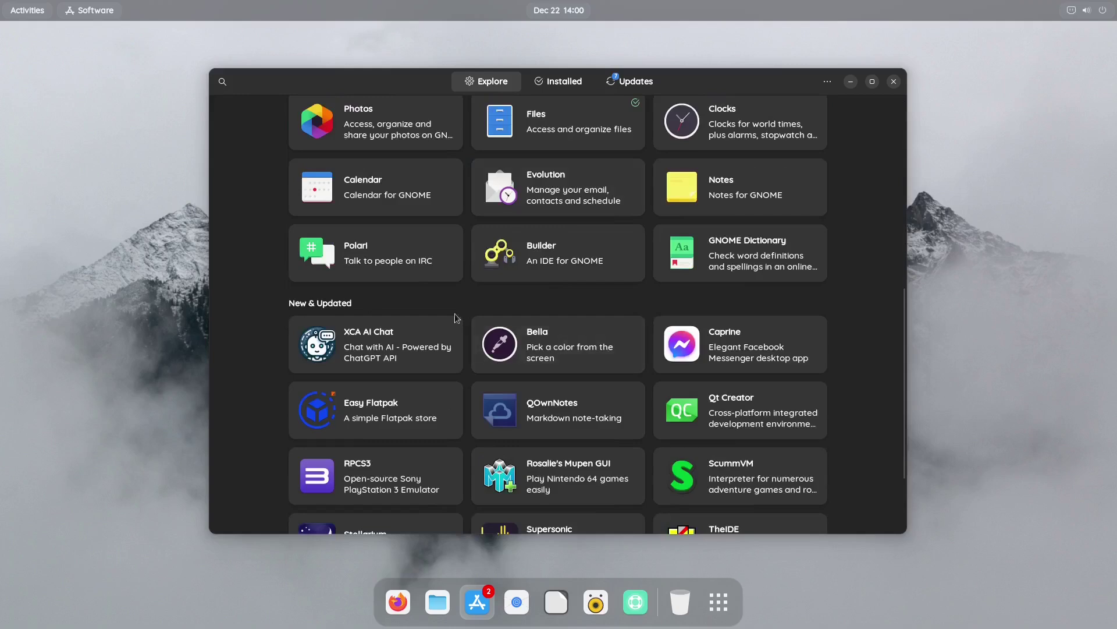
pyautogui.scroll(-2, 623, 347)
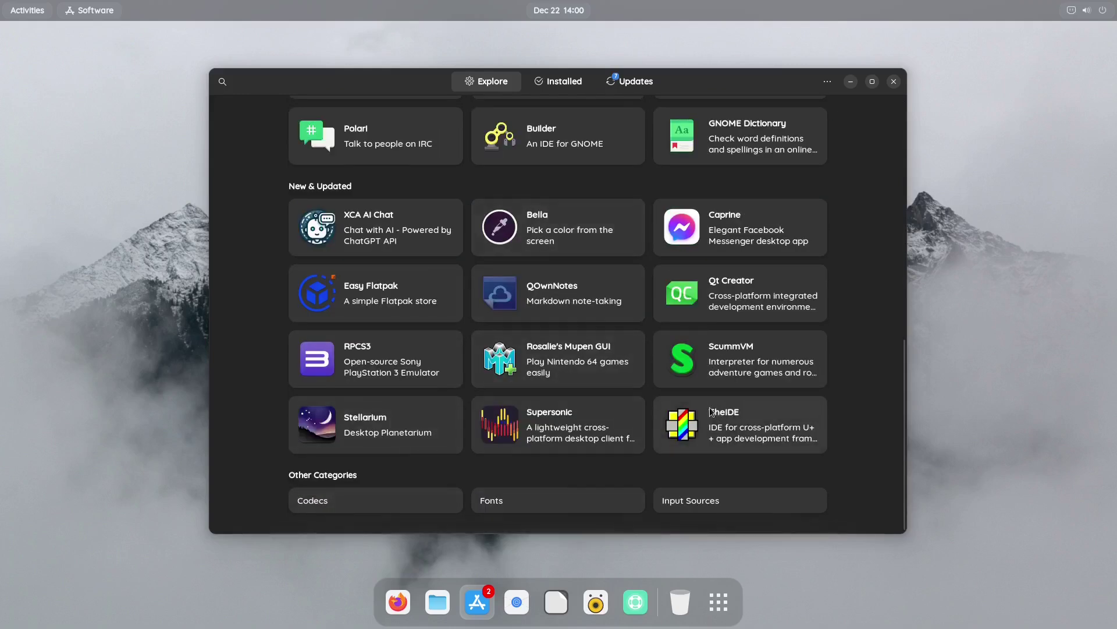
pyautogui.scroll(9, 705, 395)
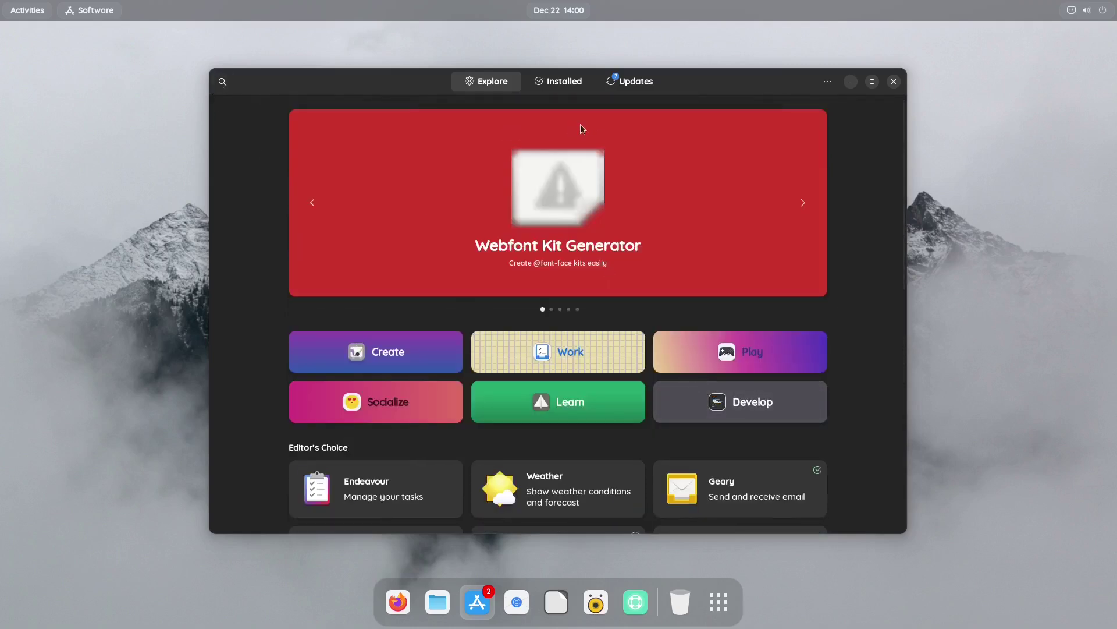
# Browse the list of installed applications in GNOME Software
pyautogui.click(552, 84)
pyautogui.scroll(-20, 549, 274)
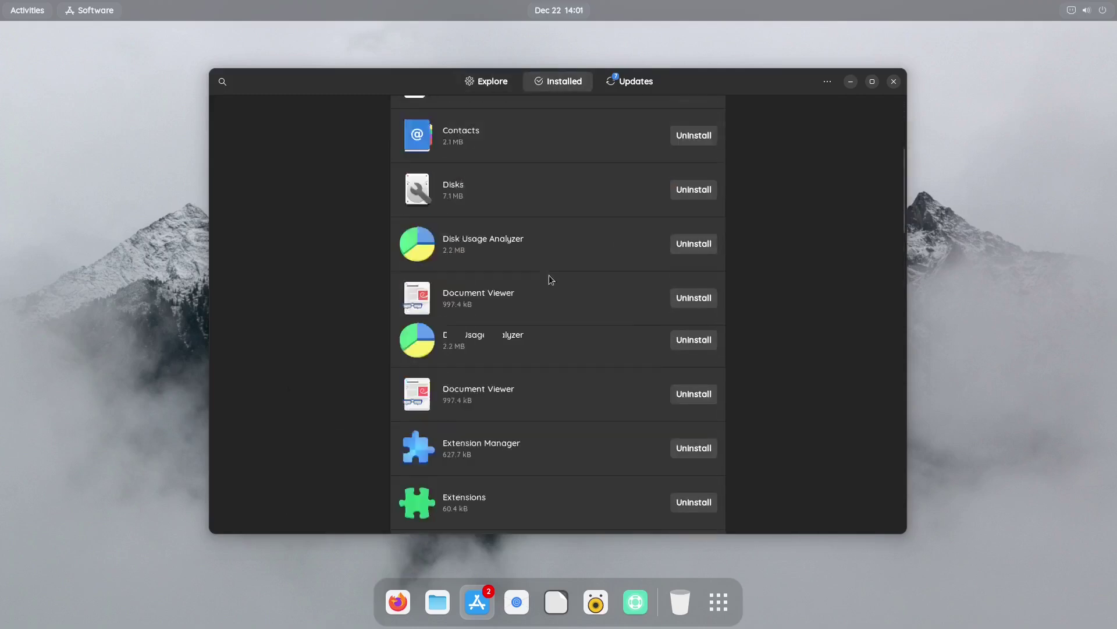
pyautogui.scroll(-20, 552, 271)
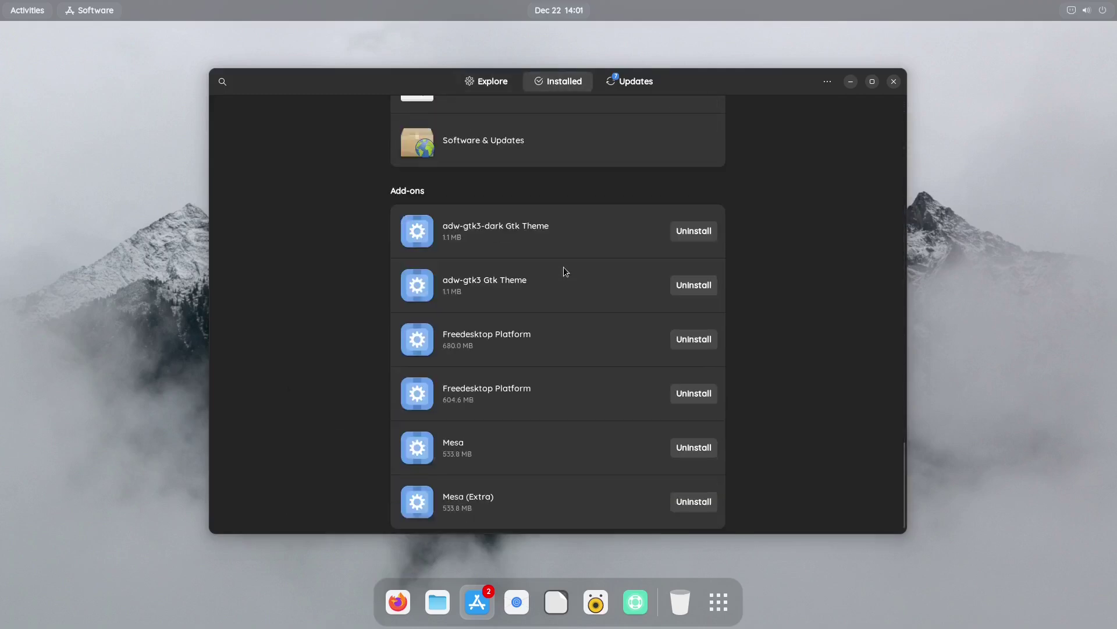
# Review the pending system and application updates, then close GNOME Software
pyautogui.click(636, 81)
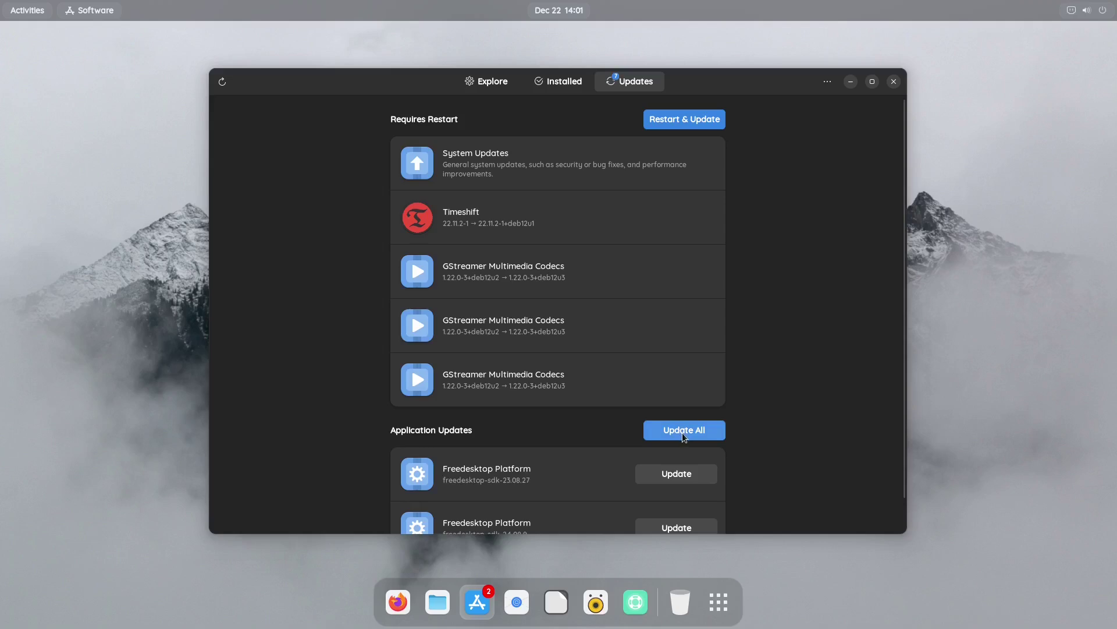
pyautogui.scroll(-1, 815, 374)
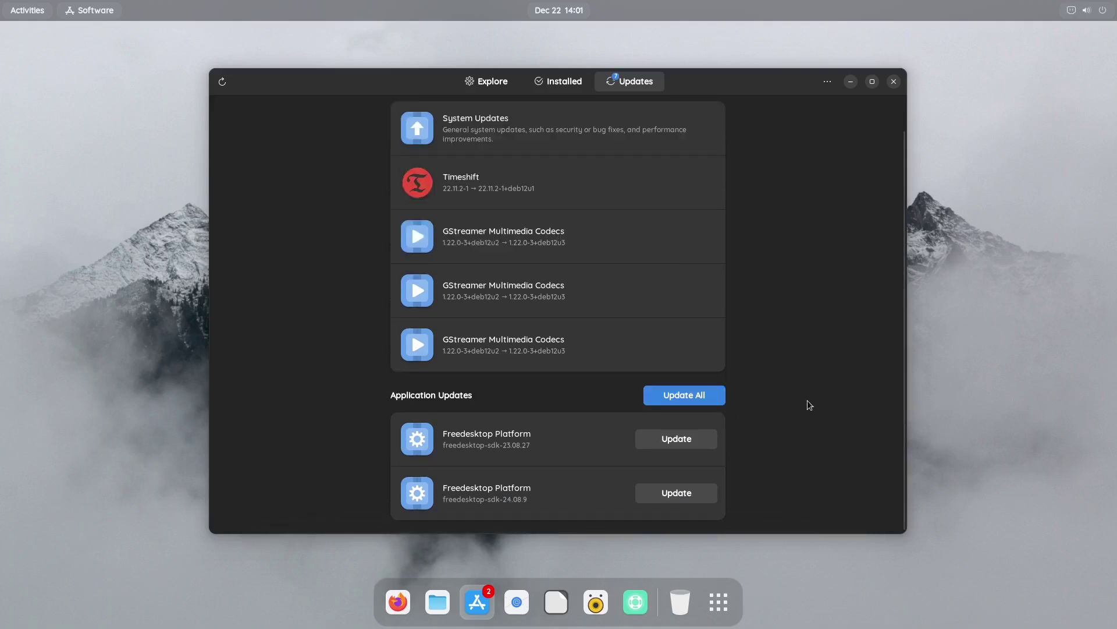
pyautogui.scroll(1, 809, 405)
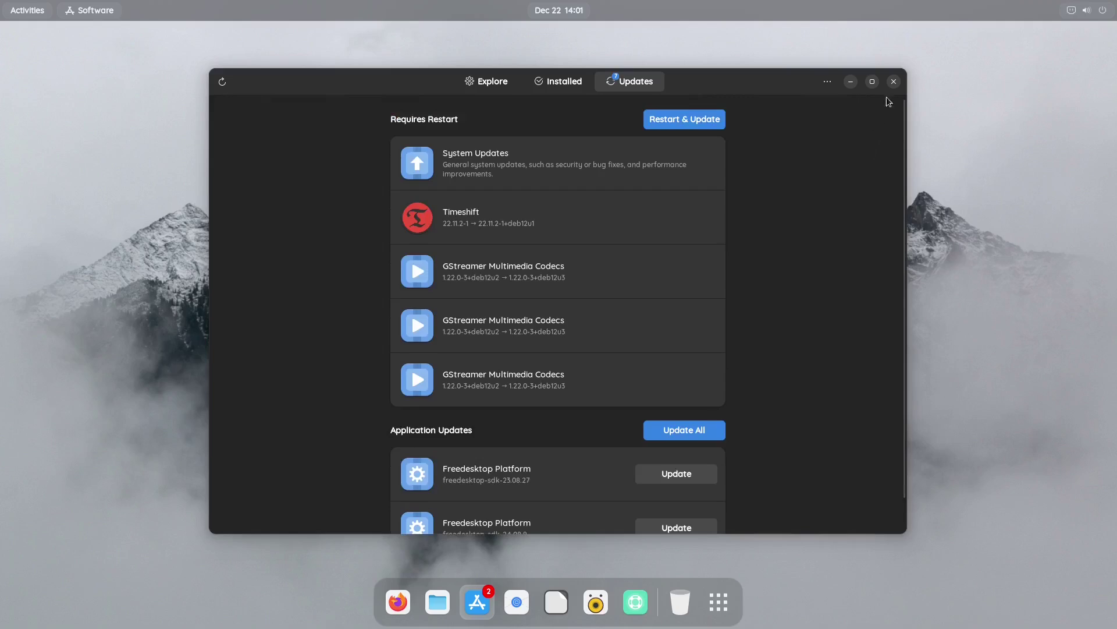
pyautogui.click(894, 82)
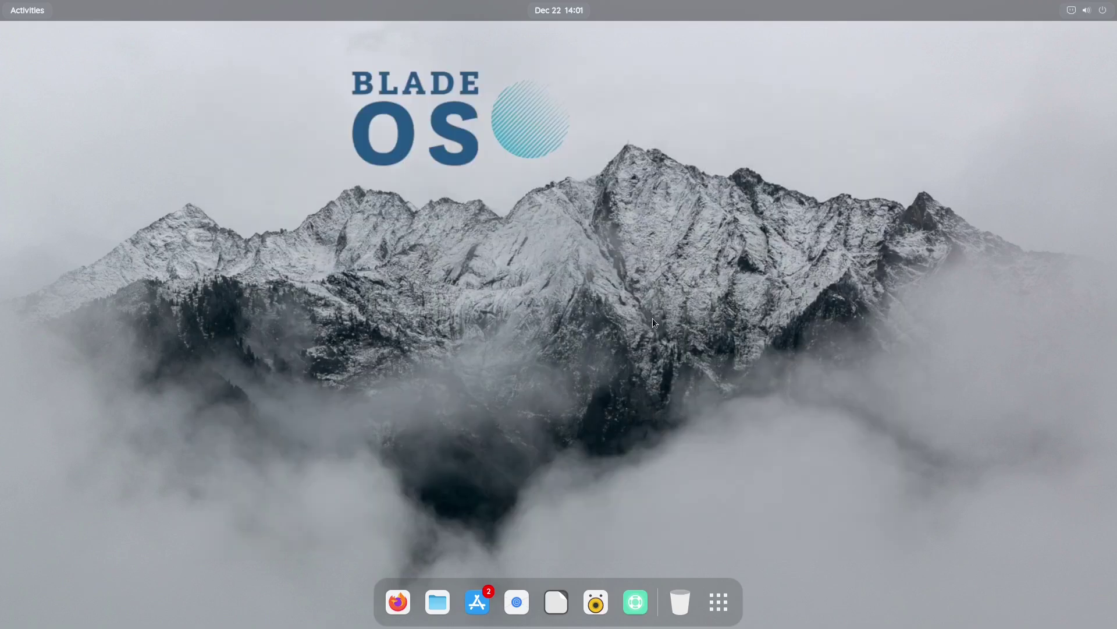
pyautogui.click(1088, 11)
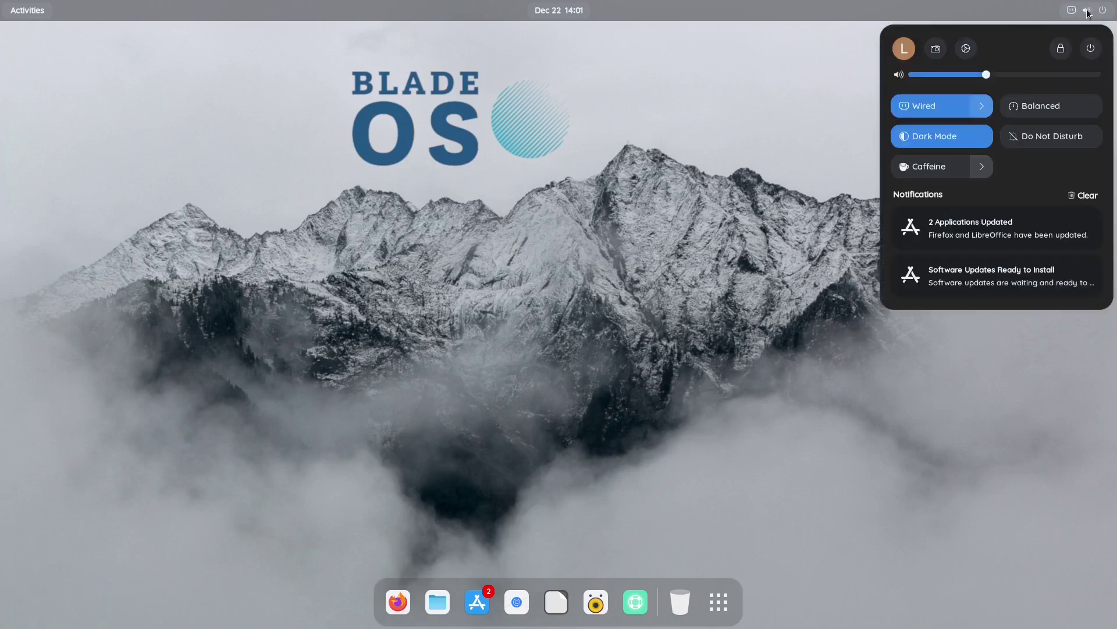
pyautogui.click(967, 49)
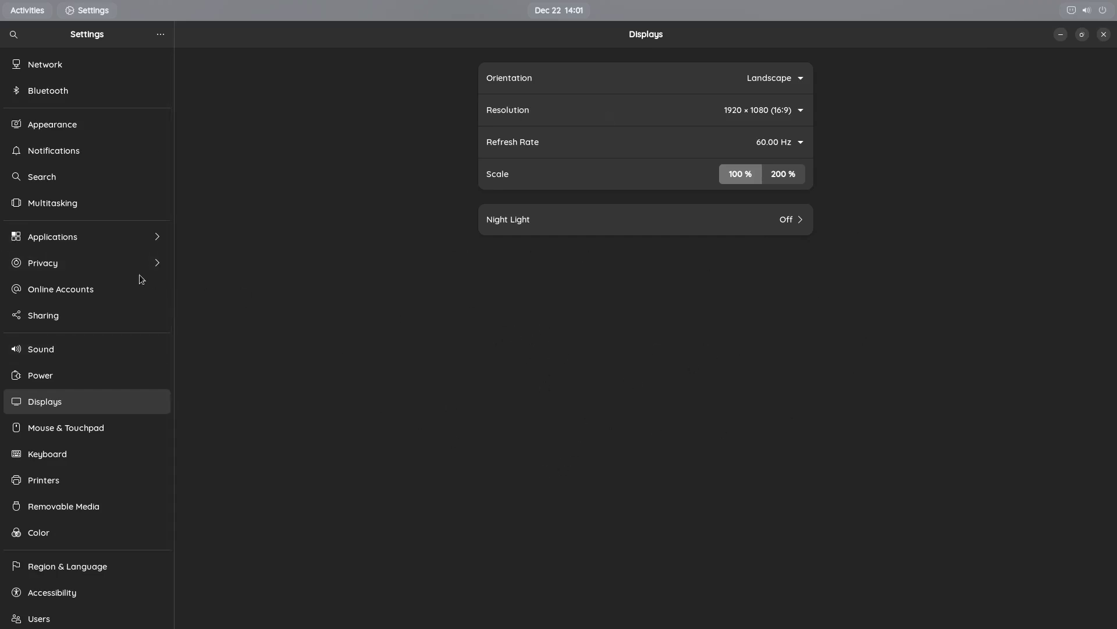
pyautogui.click(54, 125)
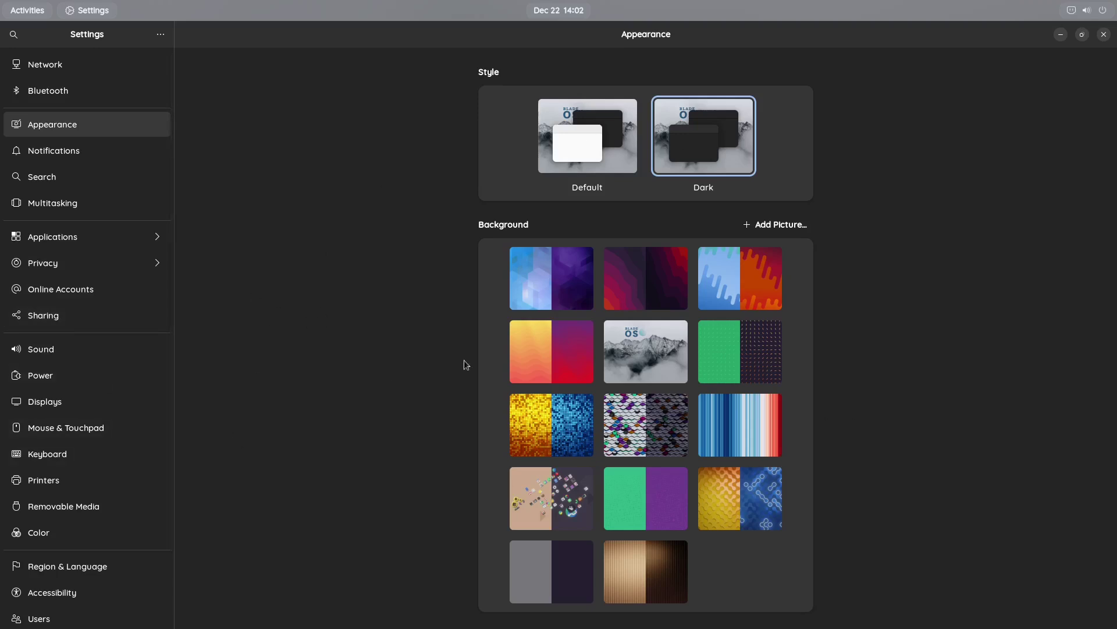
pyautogui.click(1103, 35)
# Find 'tweaks' in the Activities search and launch GNOME Tweaks
pyautogui.click(27, 10)
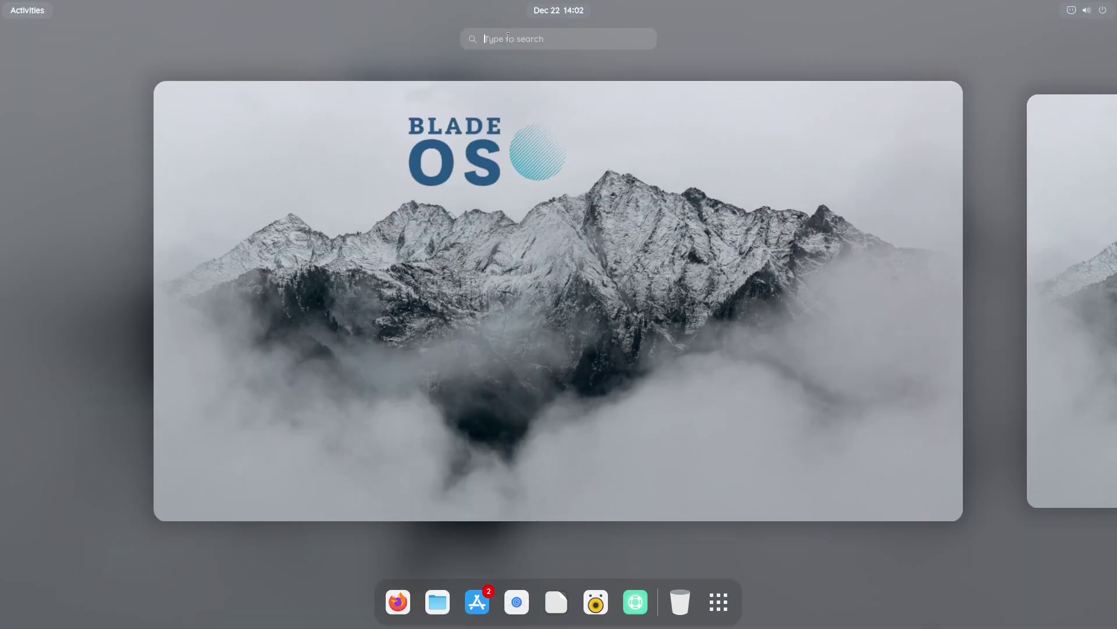
pyautogui.write('twe')
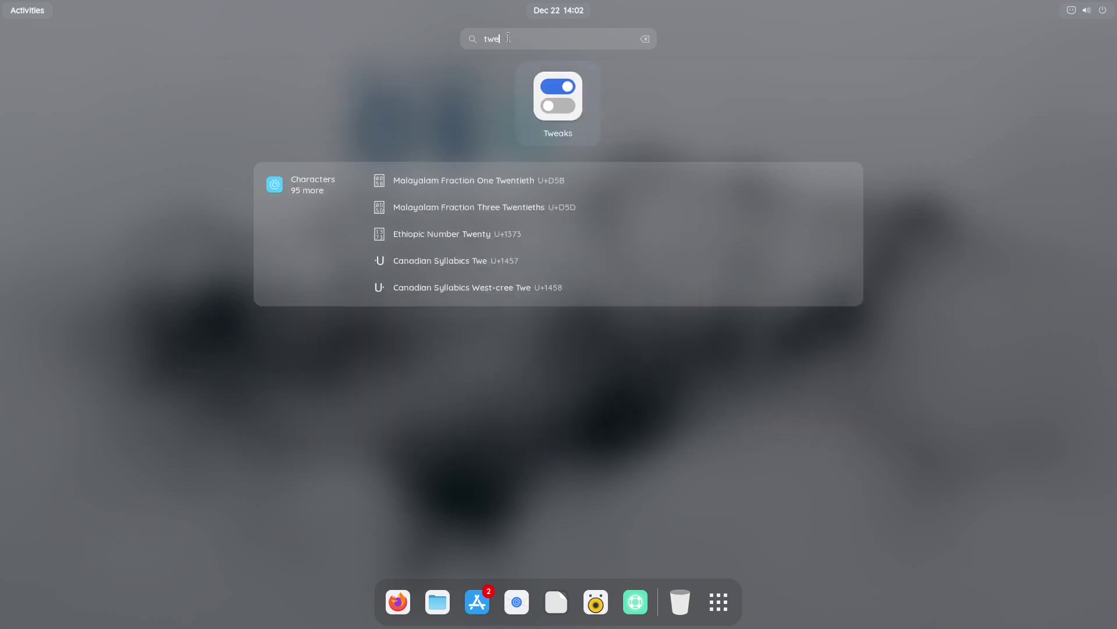
pyautogui.write('aks')
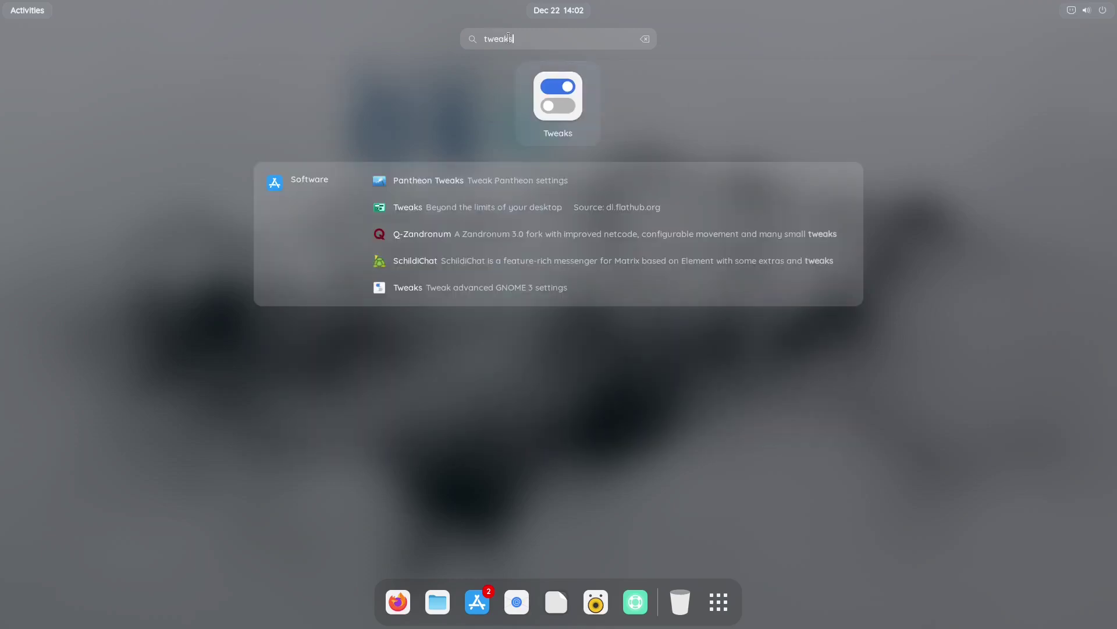
pyautogui.click(548, 123)
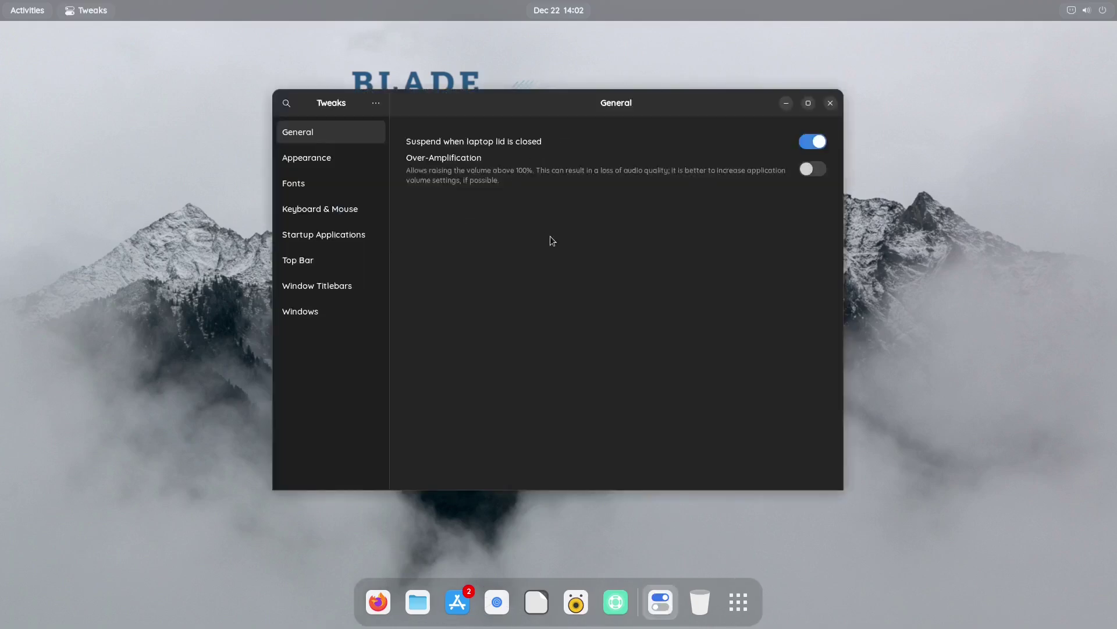
# Show Tweaks' Appearance page and view the Legacy Applications themes without changing Adw-gtk3-dark
pyautogui.click(296, 159)
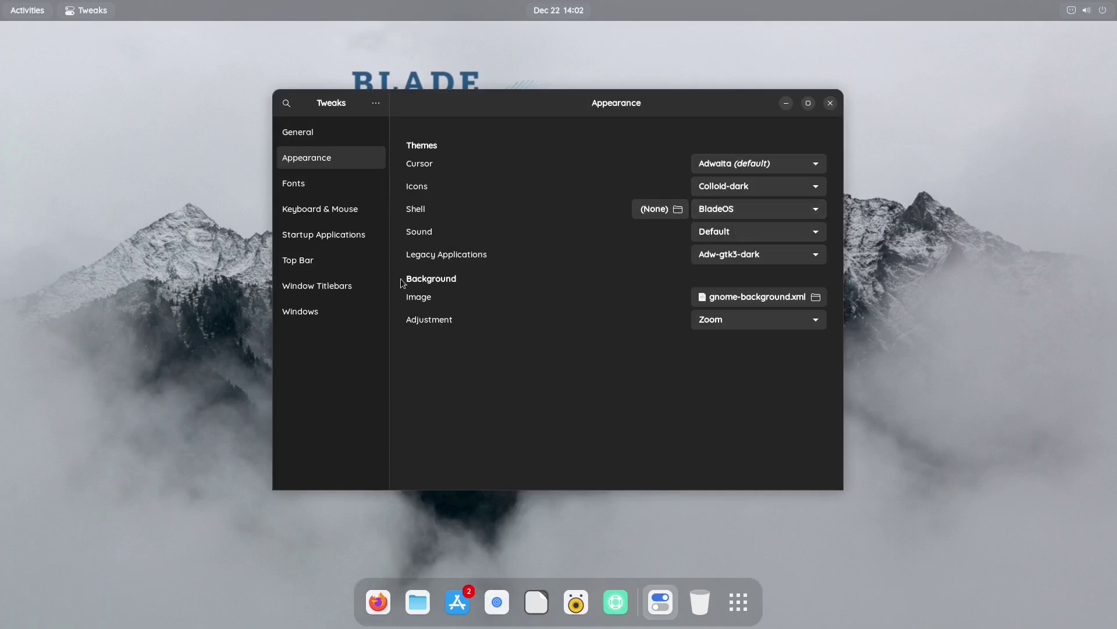
pyautogui.click(729, 257)
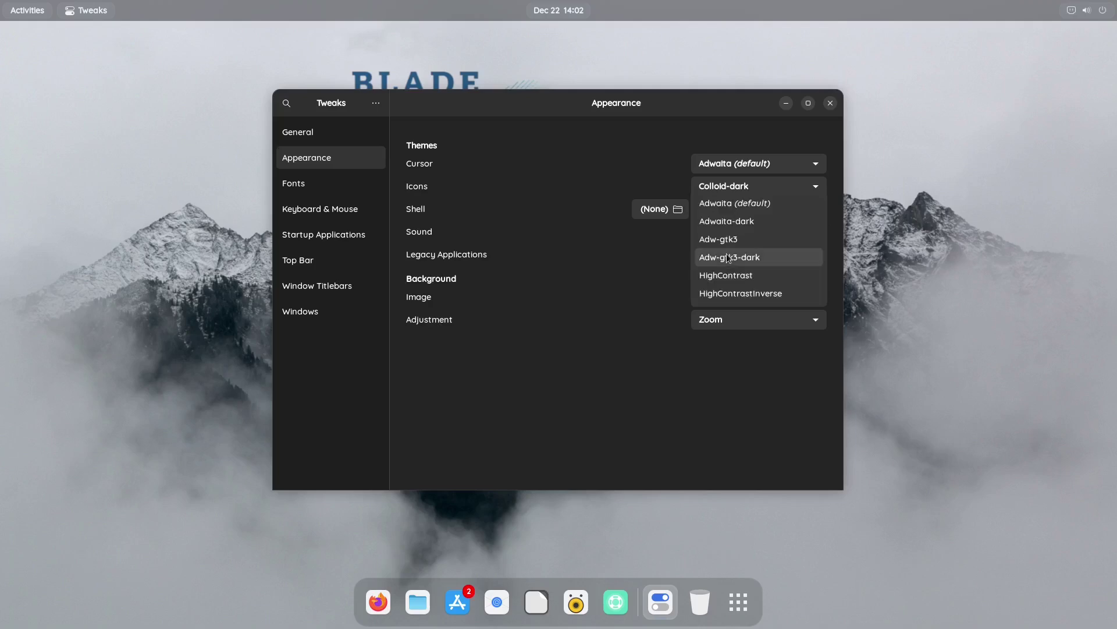
pyautogui.click(630, 281)
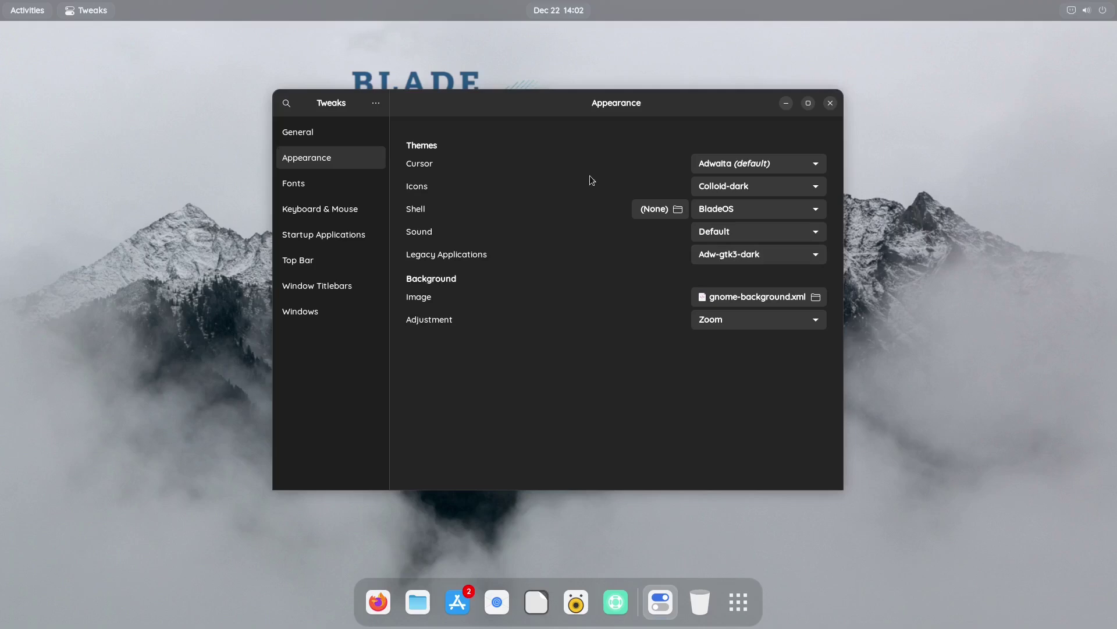
# Close Tweaks and show the application grid with Terminal, GIMP and Secrets
pyautogui.click(829, 104)
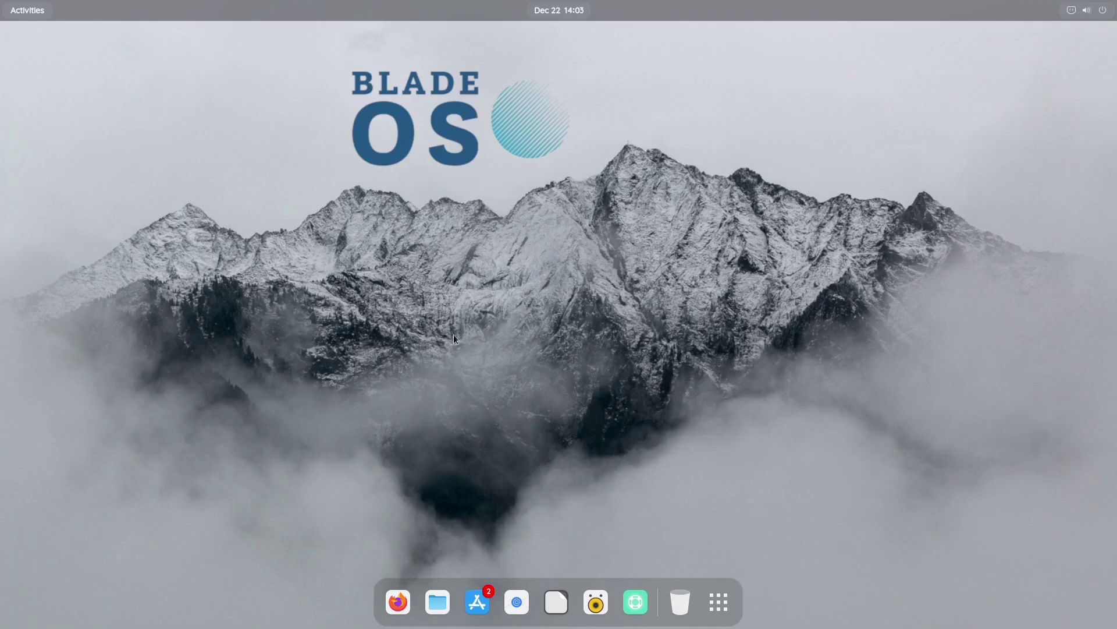
pyautogui.click(32, 8)
pyautogui.click(597, 429)
pyautogui.click(713, 599)
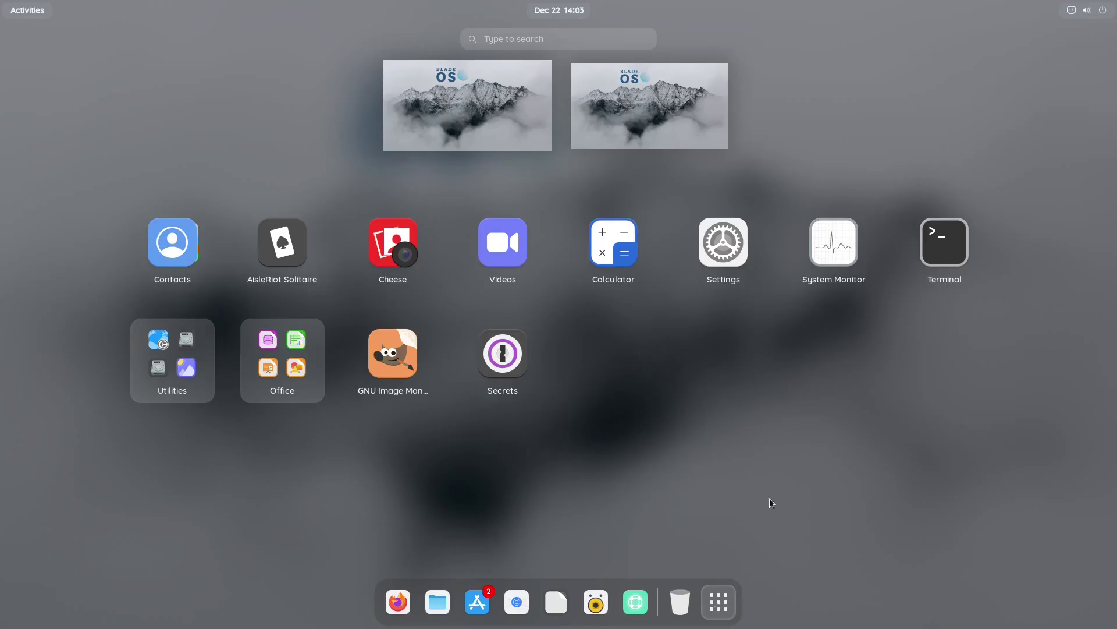
# Run htop in a maximized Terminal with zoomed-in text to view CPU, memory and processes
pyautogui.click(946, 227)
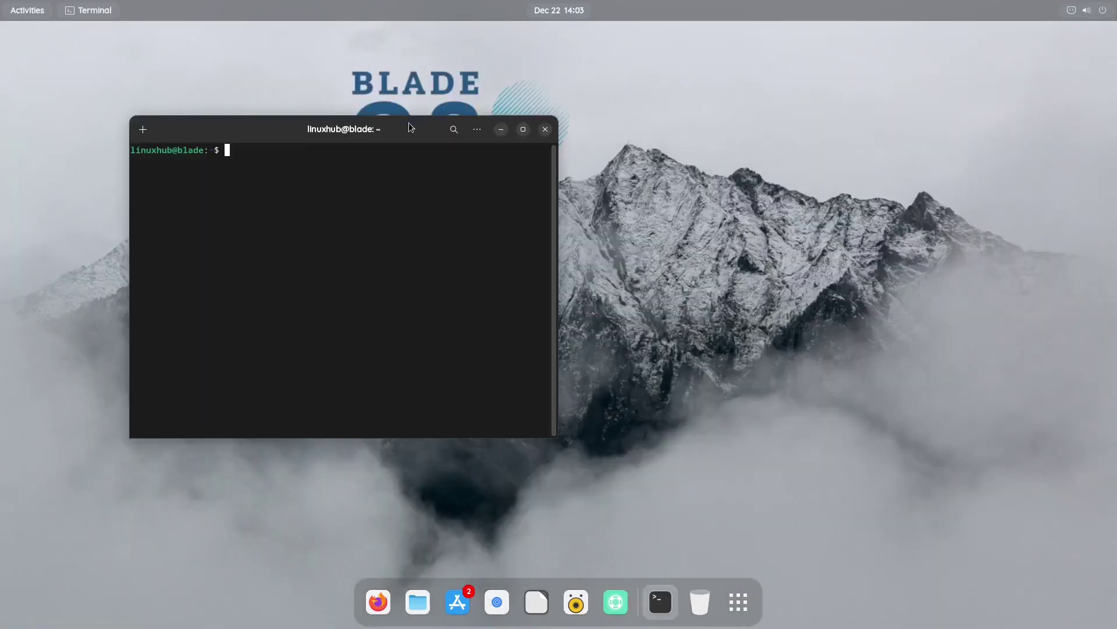
pyautogui.doubleClick(408, 122)
pyautogui.write('htop')
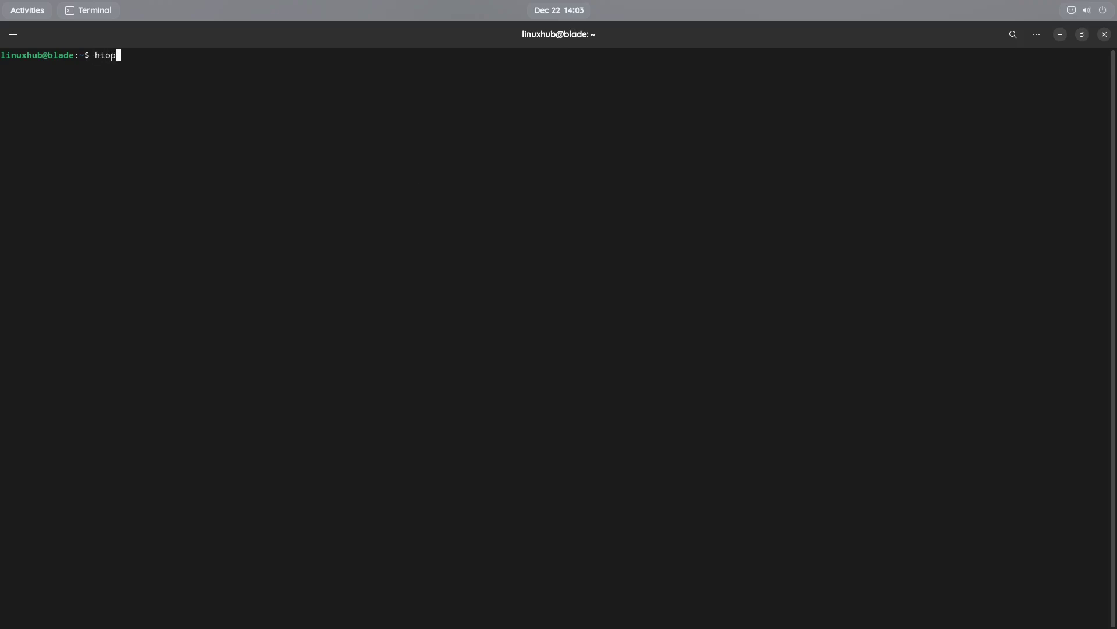
pyautogui.press('Return')
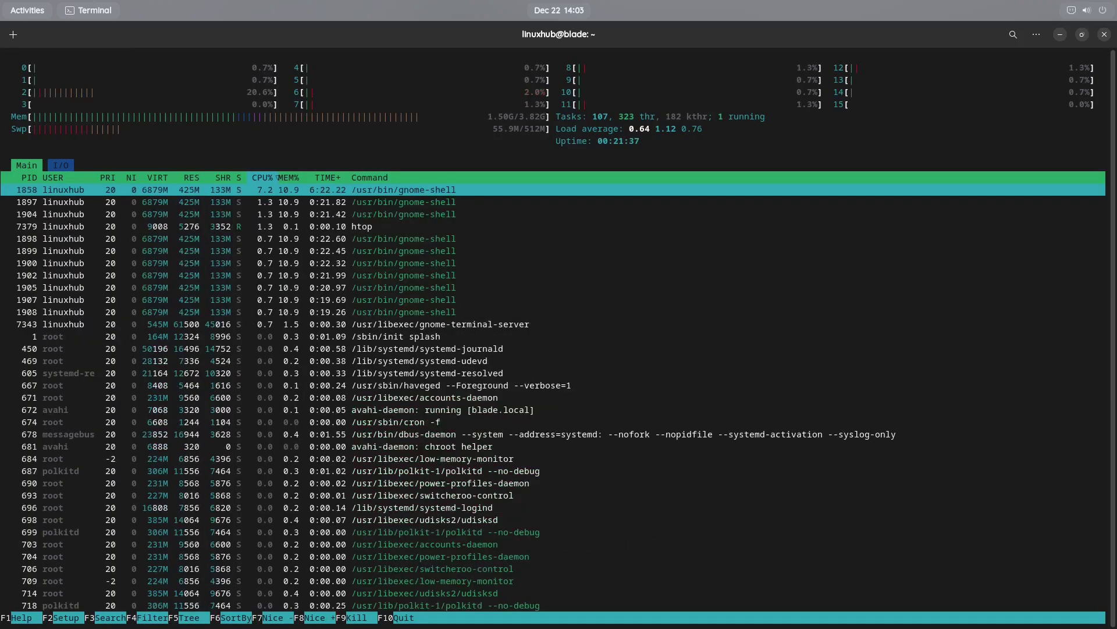
pyautogui.hotkey('ctrl', '+')
pyautogui.hotkey('ctrl', '+')
pyautogui.hotkey('ctrl', '+')
pyautogui.hotkey('ctrl', '+')
pyautogui.hotkey('ctrl', '+')
pyautogui.hotkey('ctrl', '+')
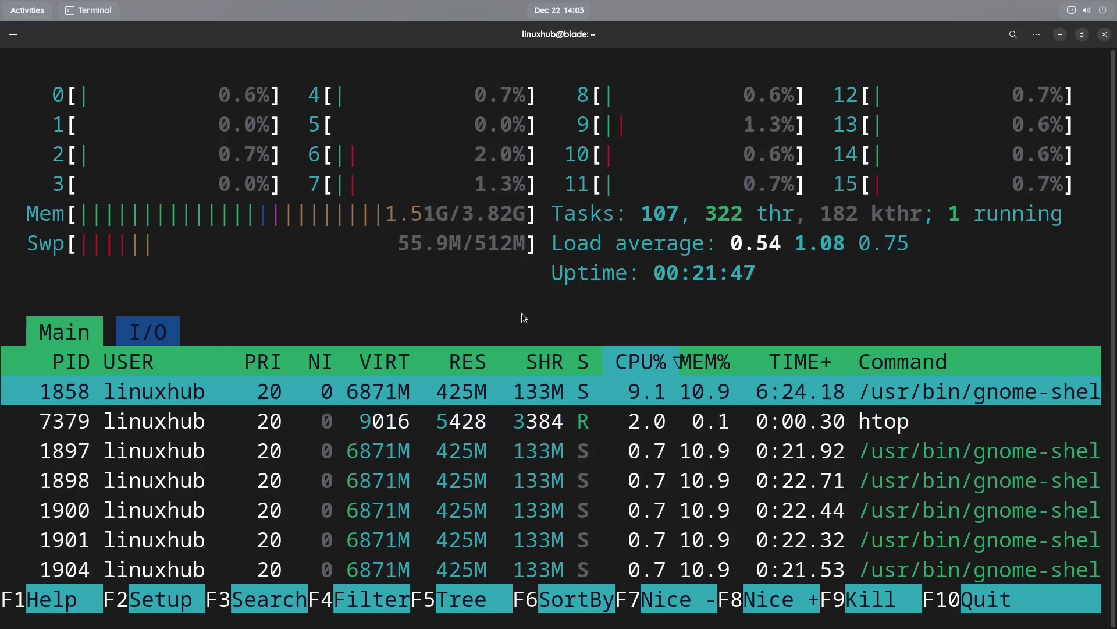
pyautogui.scroll(-5, 521, 320)
pyautogui.scroll(5, 521, 326)
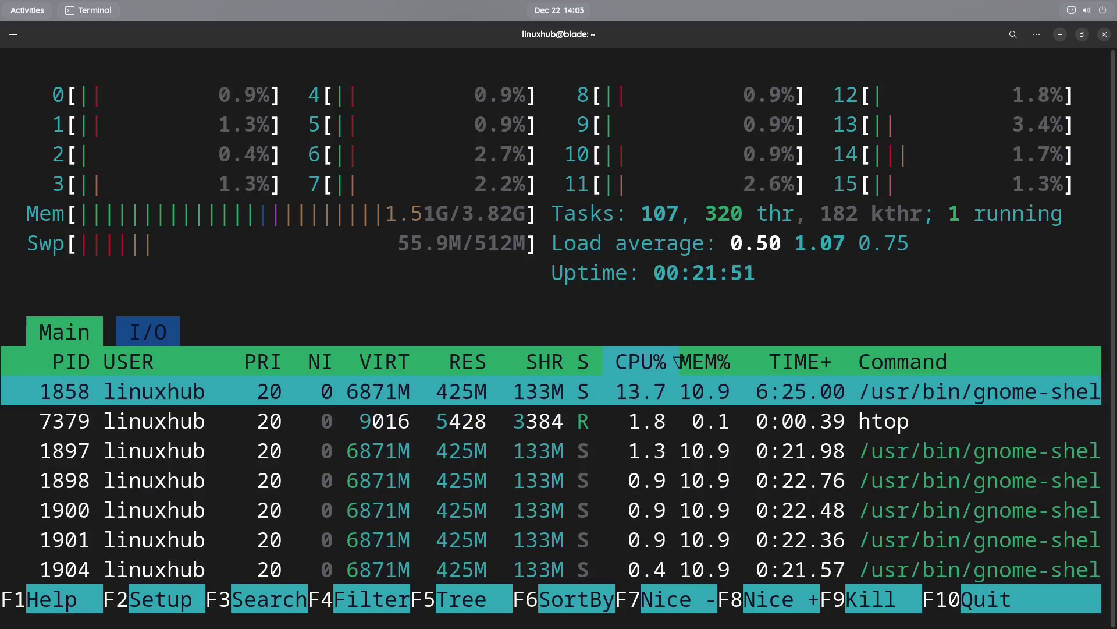
# Quit htop and run neofetch to print the system summary
pyautogui.write('qn')
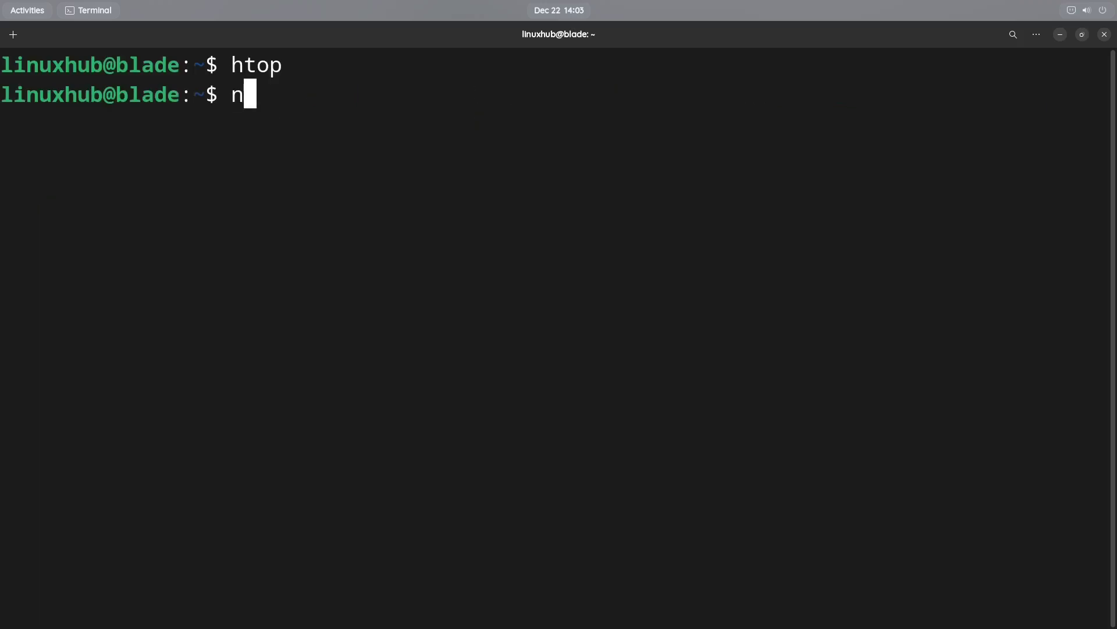
pyautogui.write('eofetch')
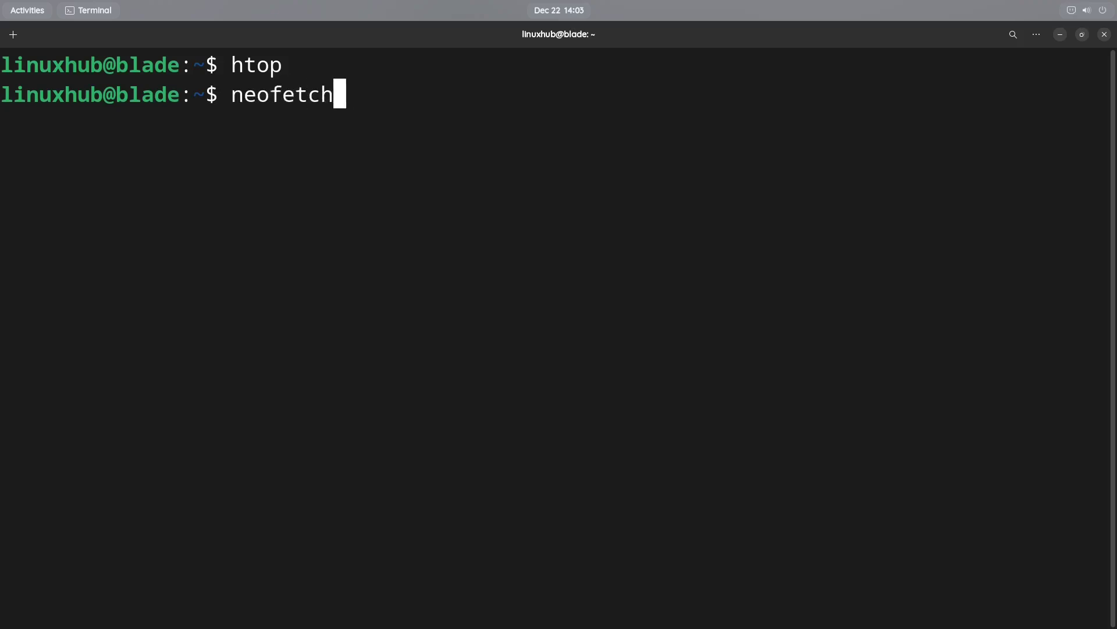
pyautogui.press('Return')
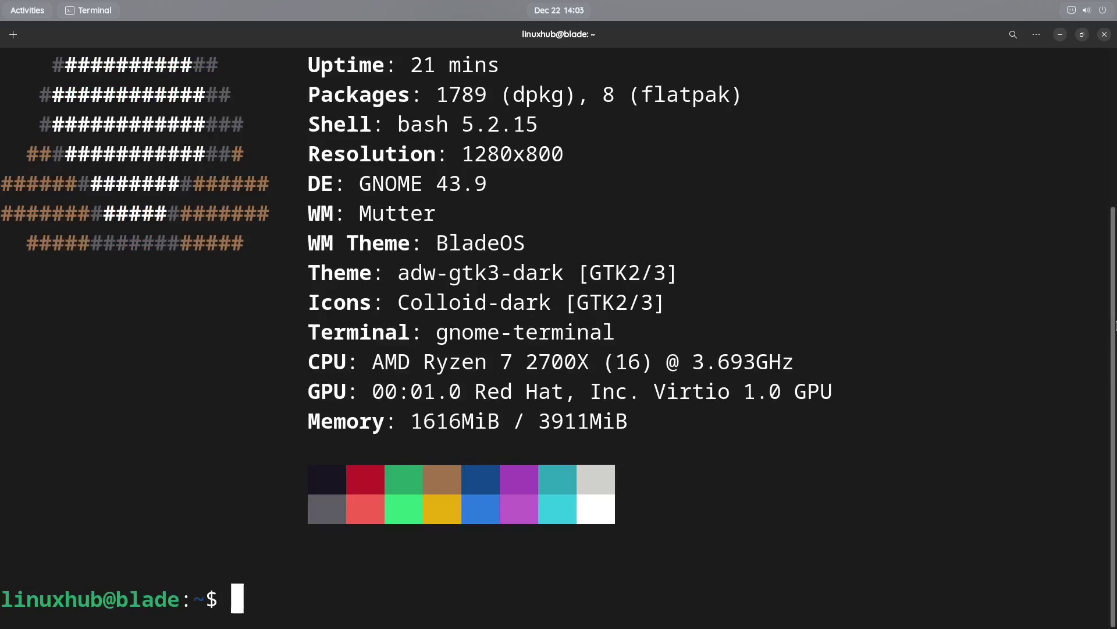
pyautogui.moveTo(1115, 306); pyautogui.dragTo(1115, 182)
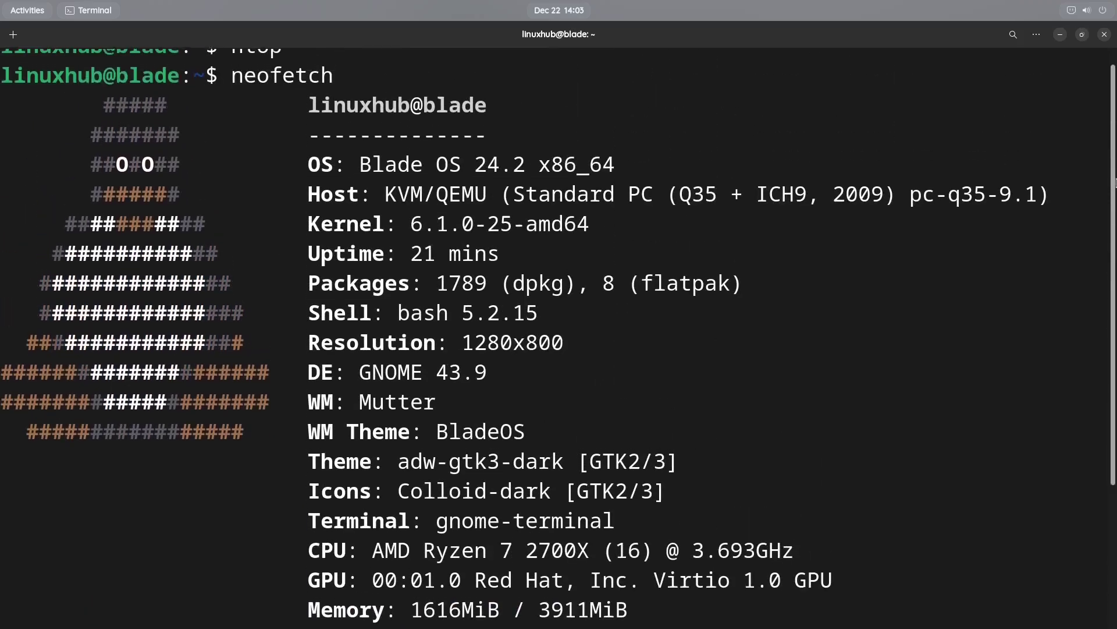
# Highlight neofetch's OS line (Blade OS 24.2) and Kernel line (6.1.0-25-amd64)
pyautogui.tripleClick(446, 164)
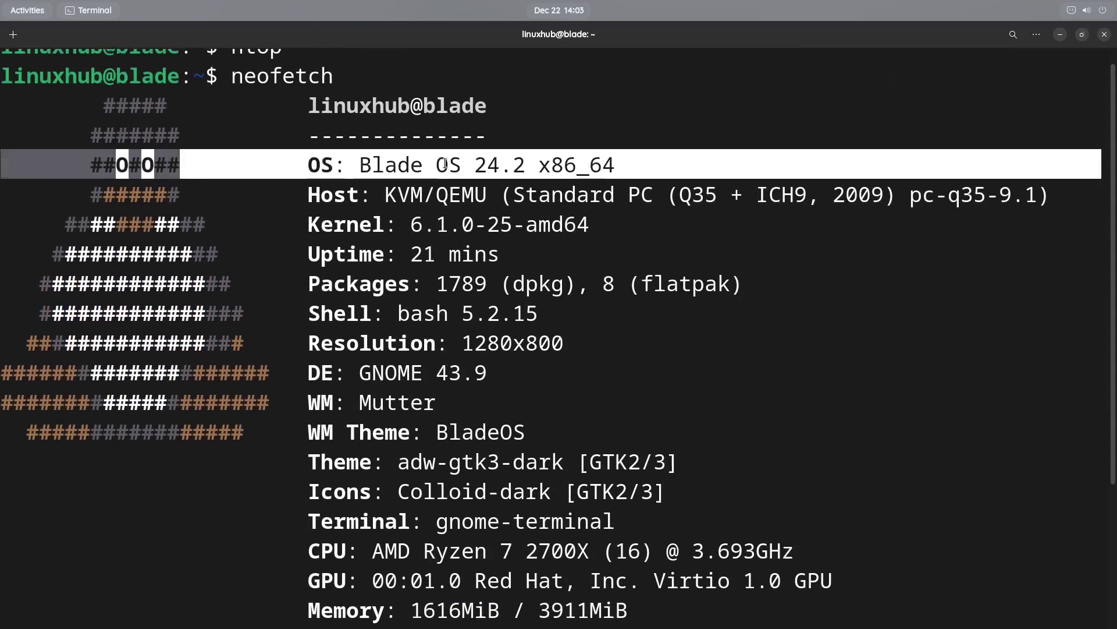
pyautogui.click(462, 225)
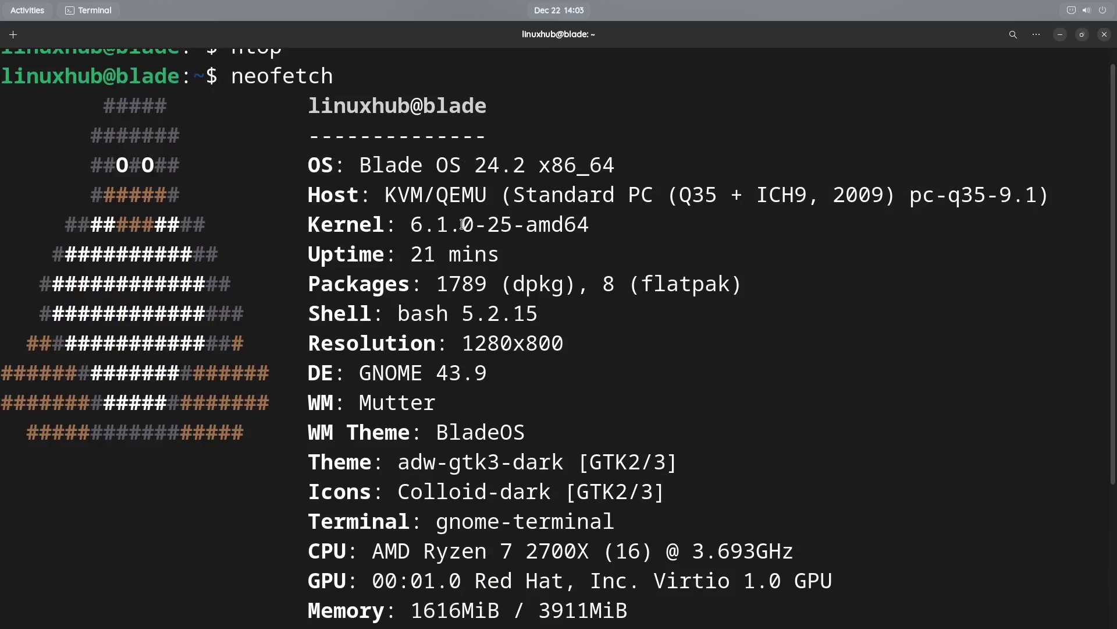
pyautogui.tripleClick(462, 224)
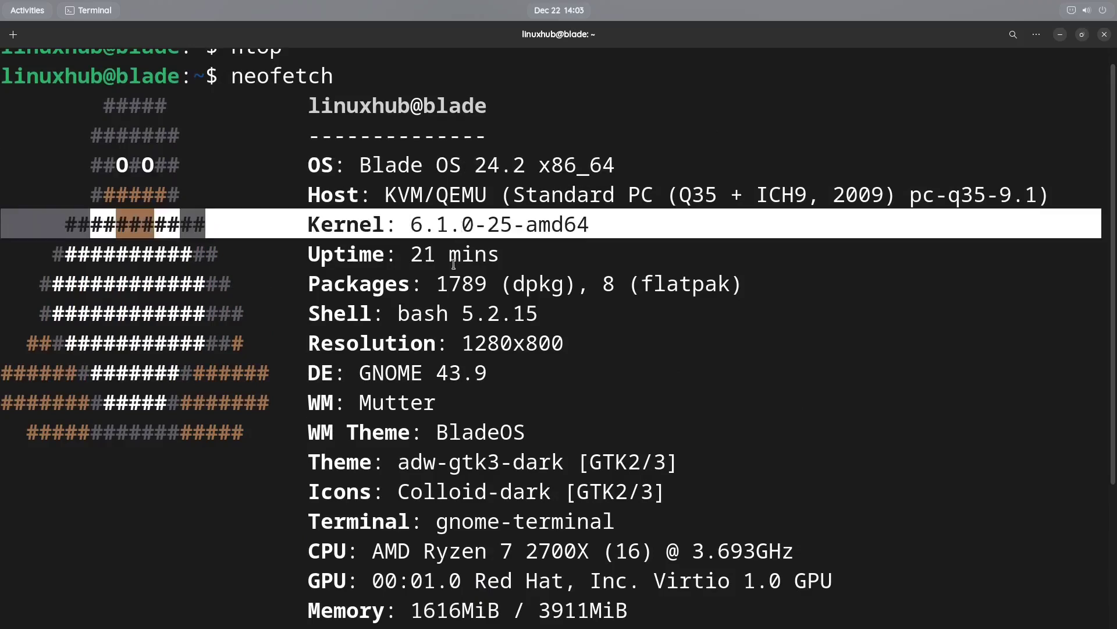
pyautogui.scroll(-3, 643, 370)
pyautogui.scroll(3, 639, 371)
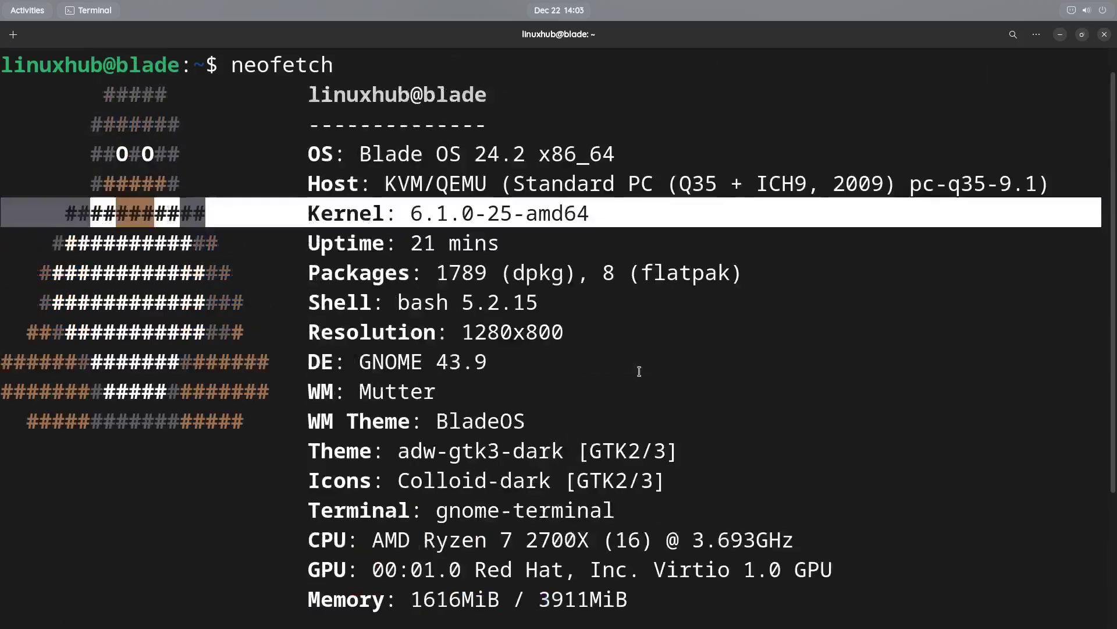
pyautogui.scroll(-2, 638, 371)
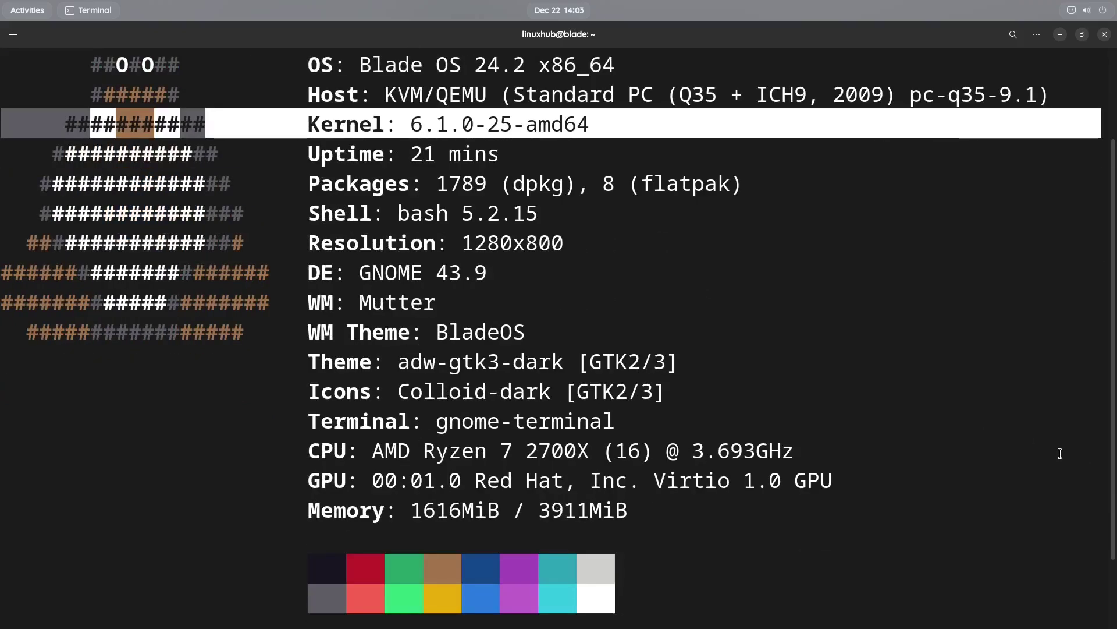
# Close the GNOME Terminal window to reveal the Blade OS desktop and dock
pyautogui.click(1105, 35)
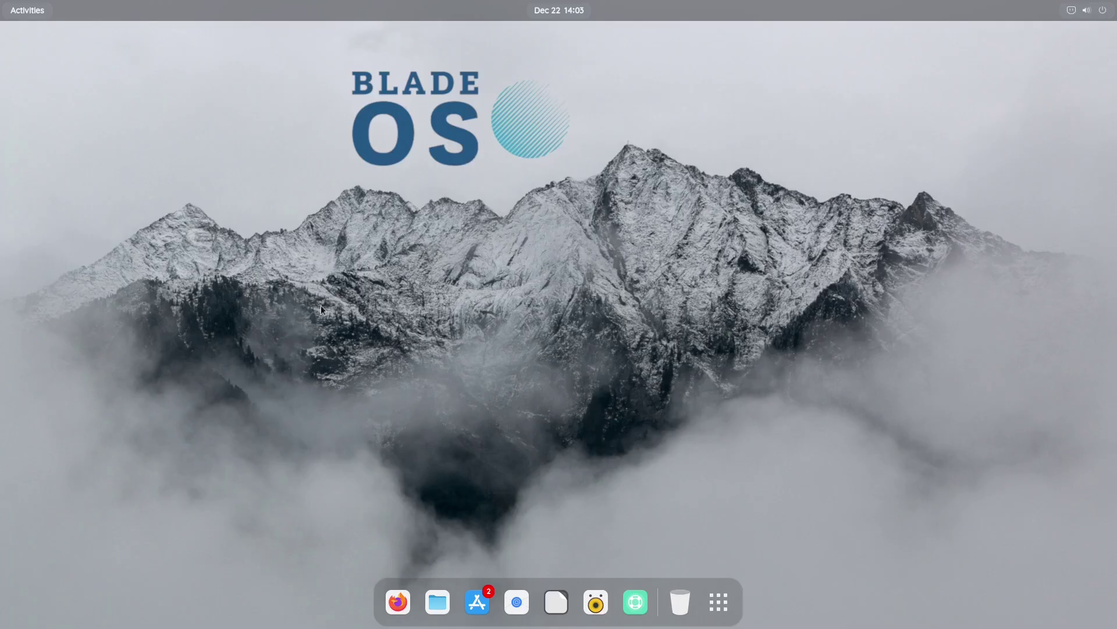